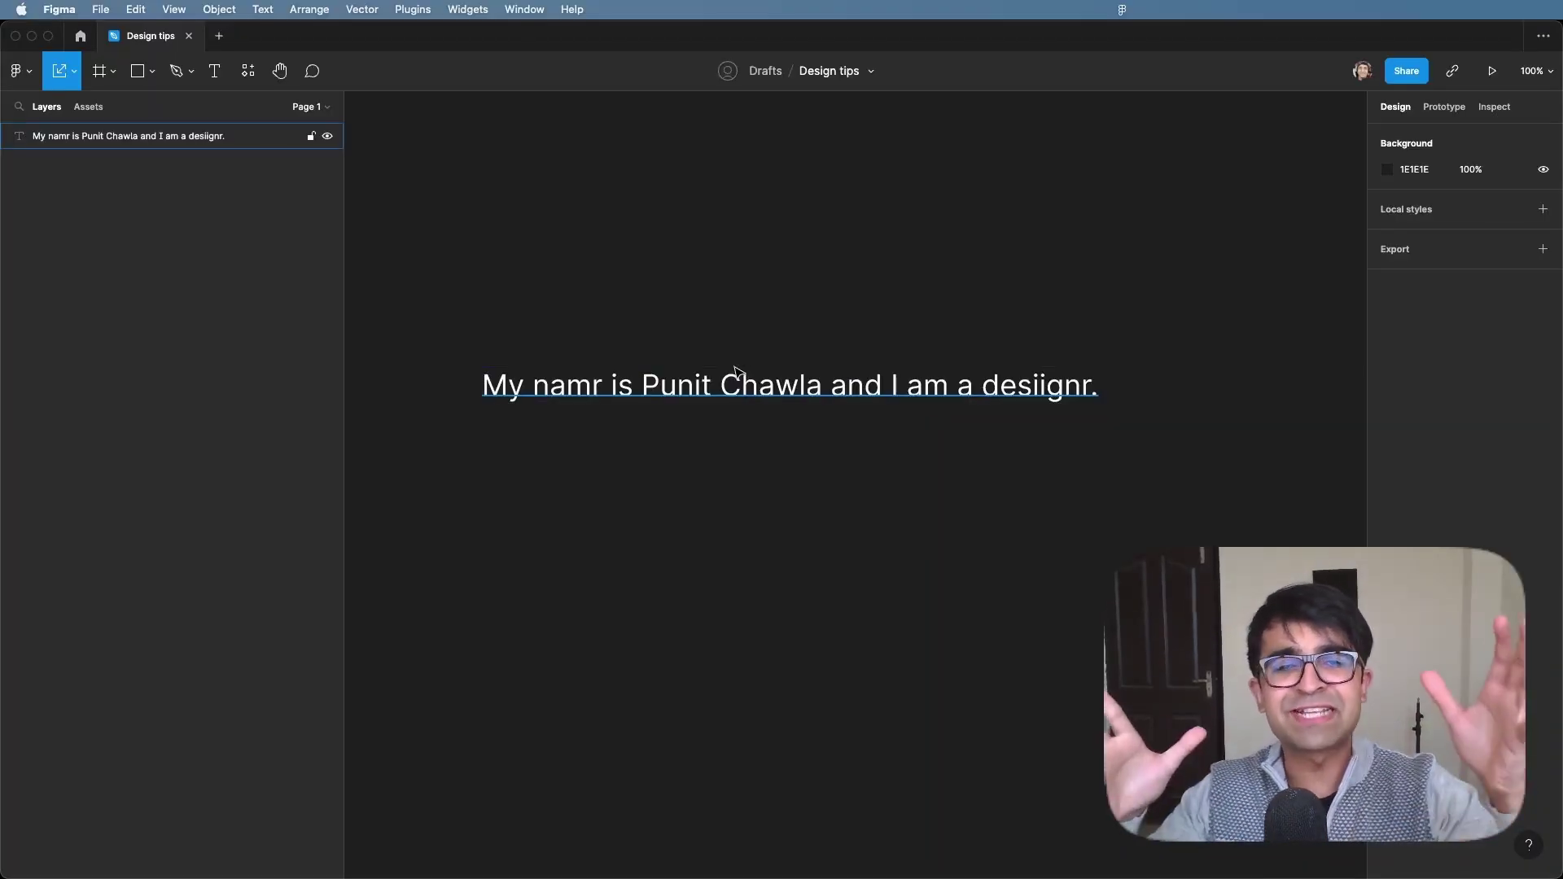
# Edit the sentence text and select the misspelled word namr to view its spelling suggestions
pyautogui.doubleClick(735, 370)
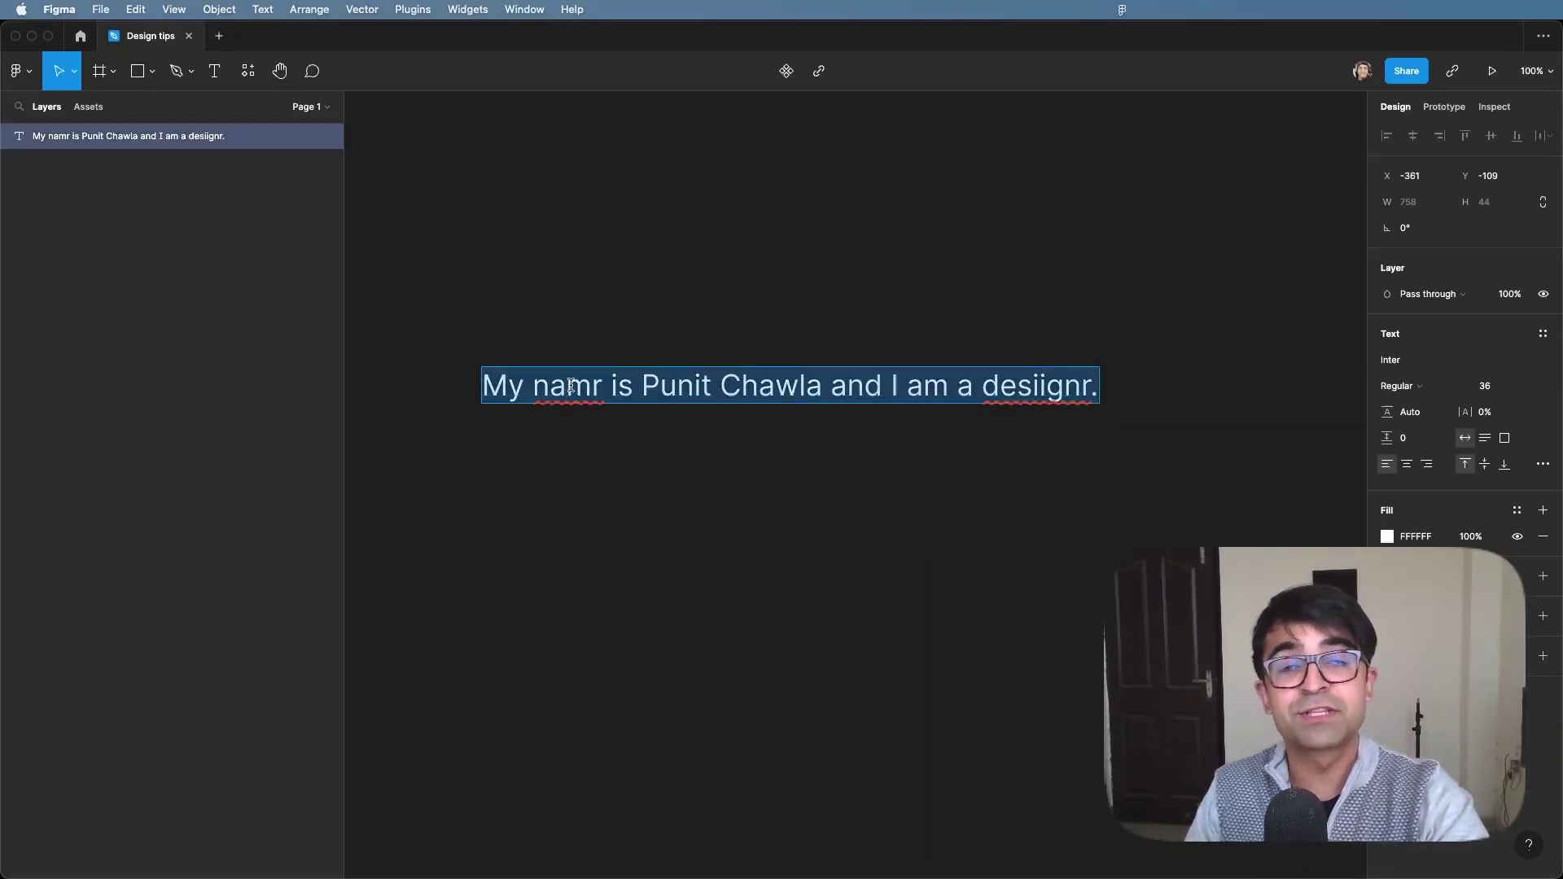
pyautogui.press('Escape')
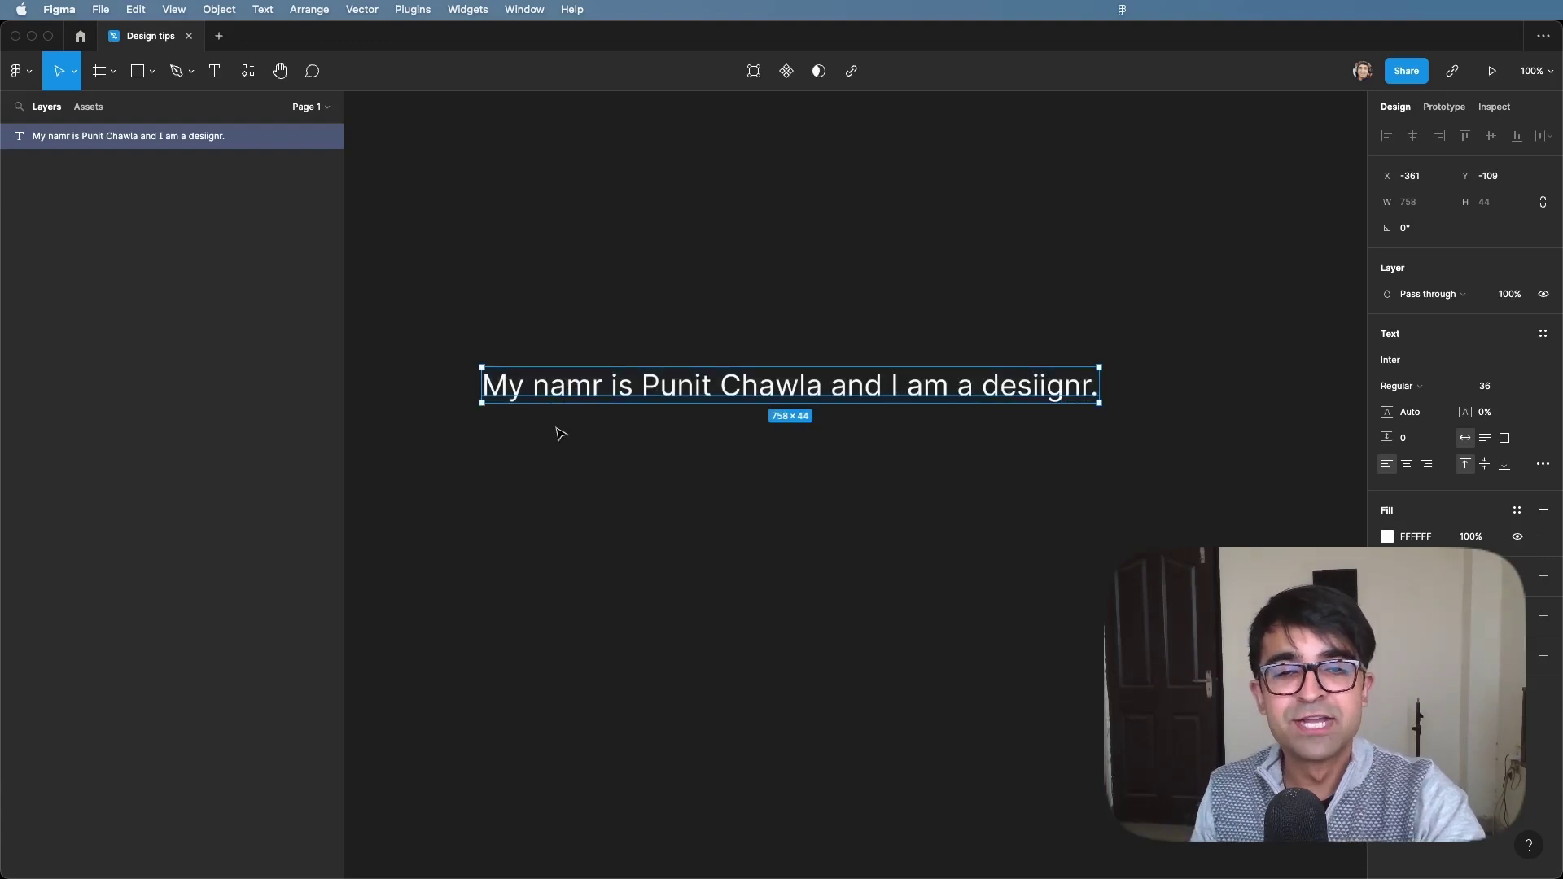
pyautogui.doubleClick(510, 381)
pyautogui.click(638, 370)
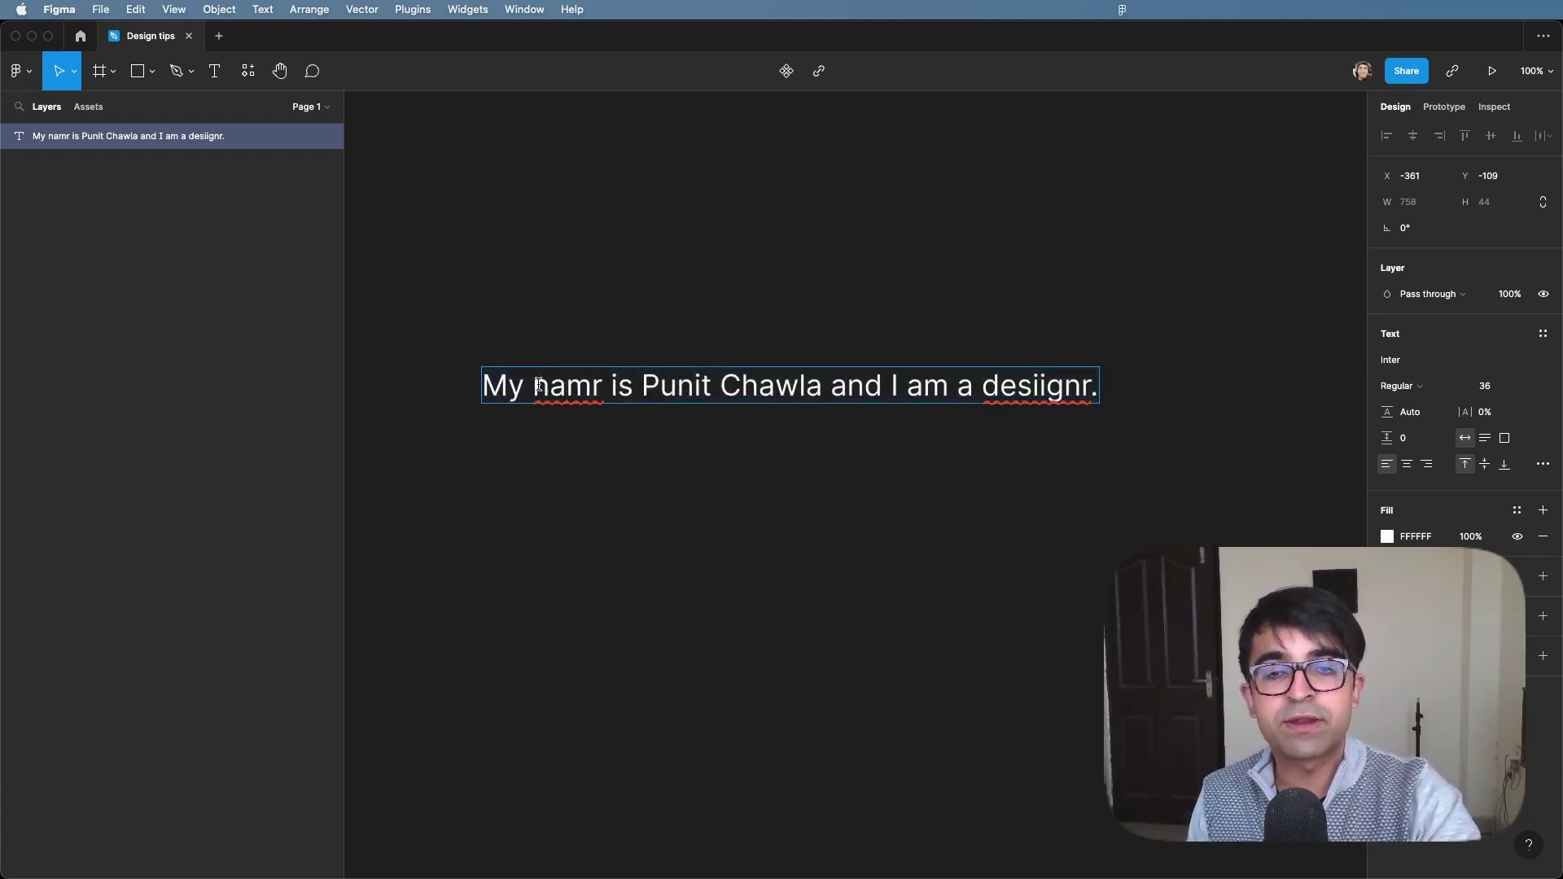
pyautogui.moveTo(538, 384); pyautogui.dragTo(590, 385)
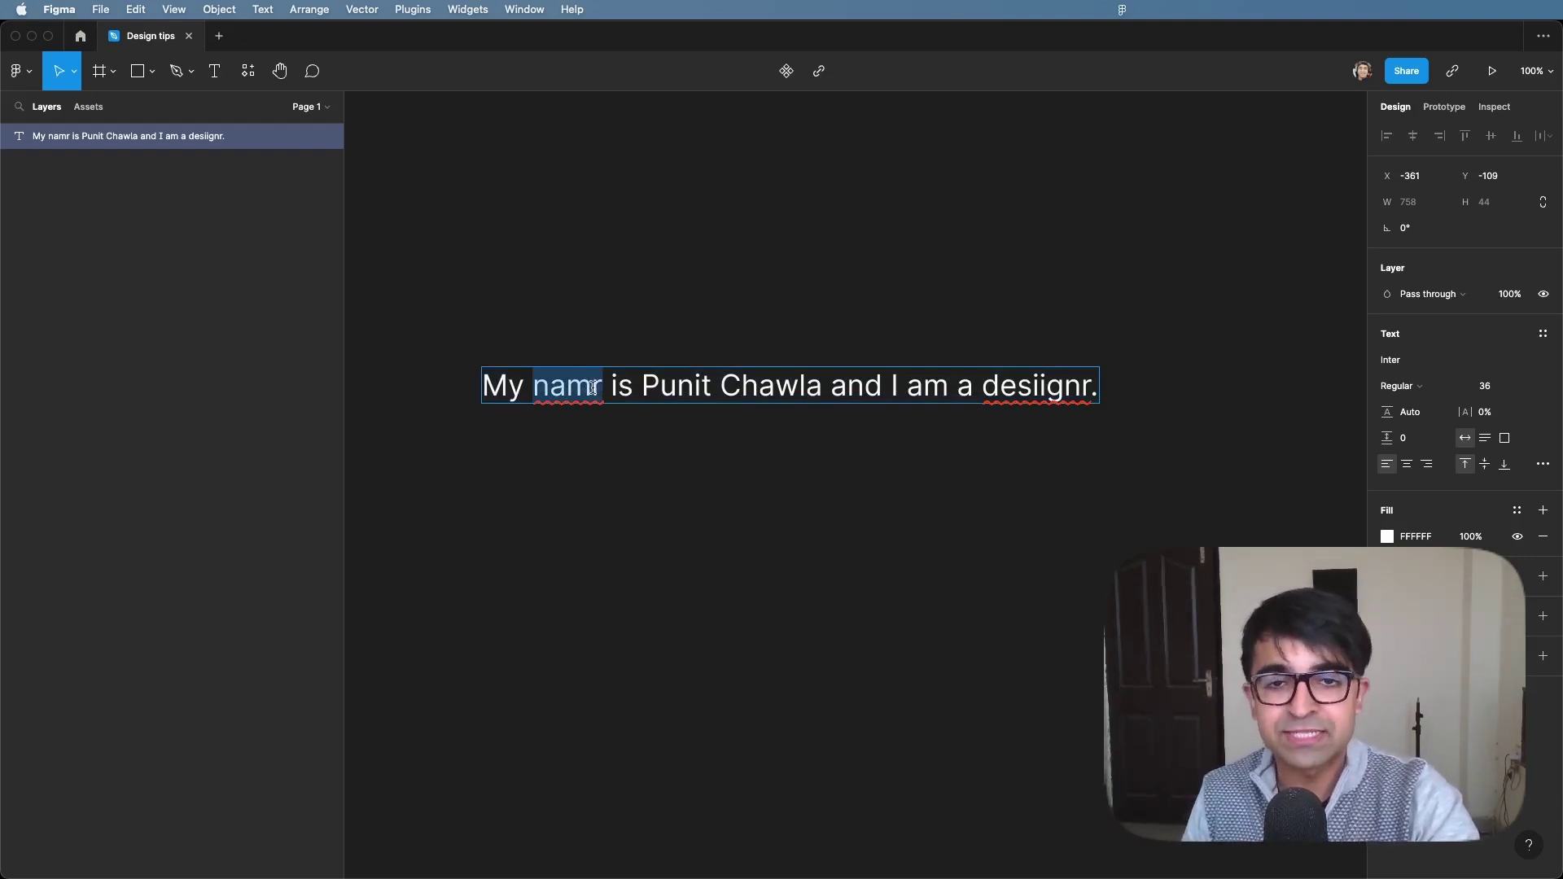
pyautogui.rightClick(591, 388)
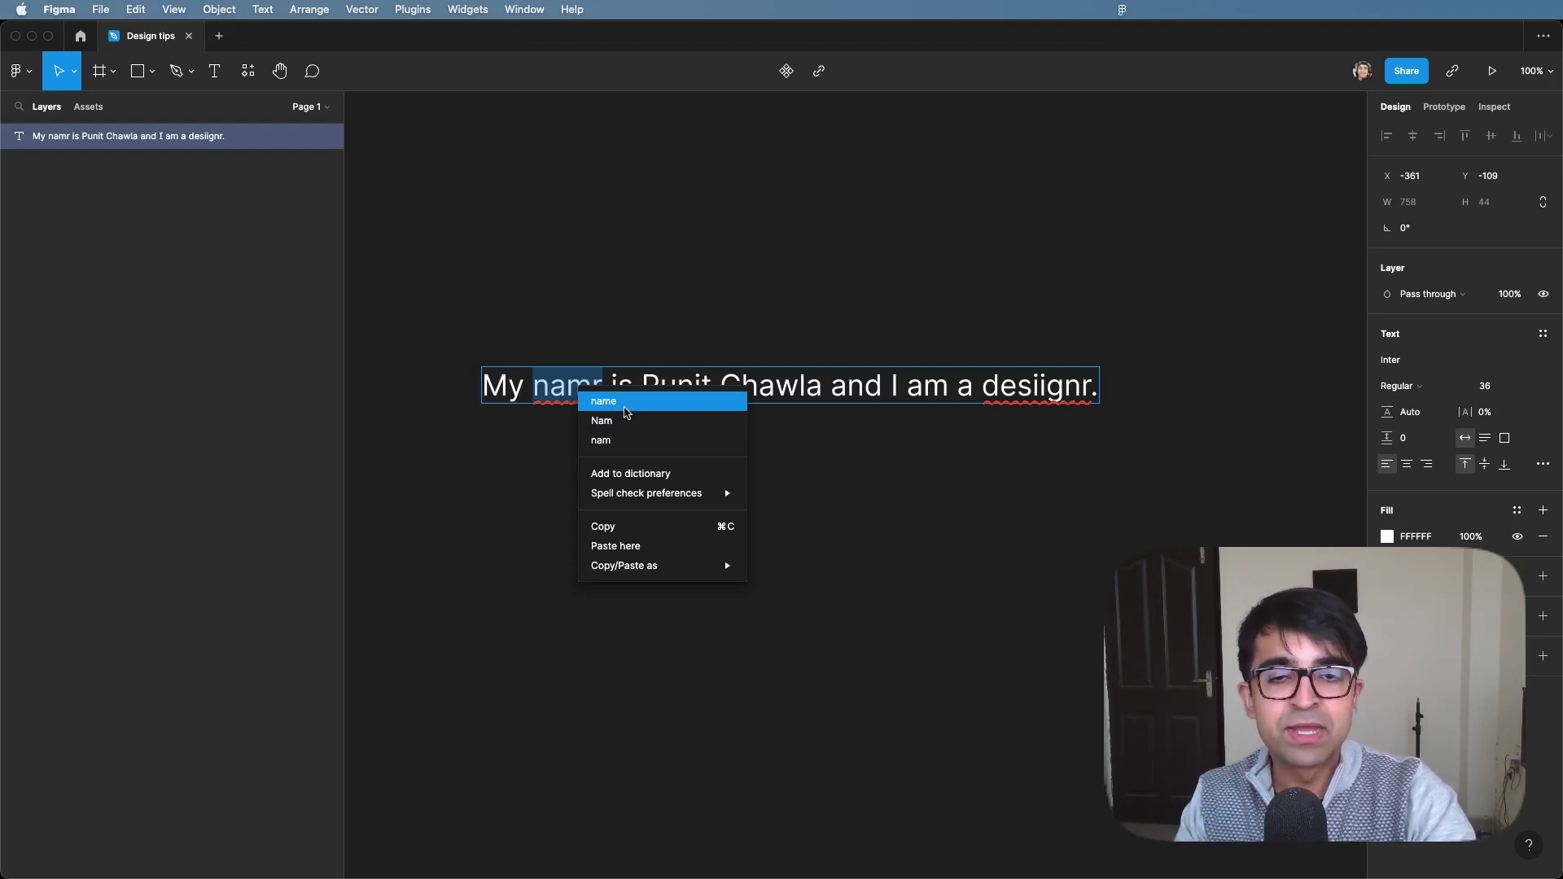
pyautogui.moveTo(673, 499)
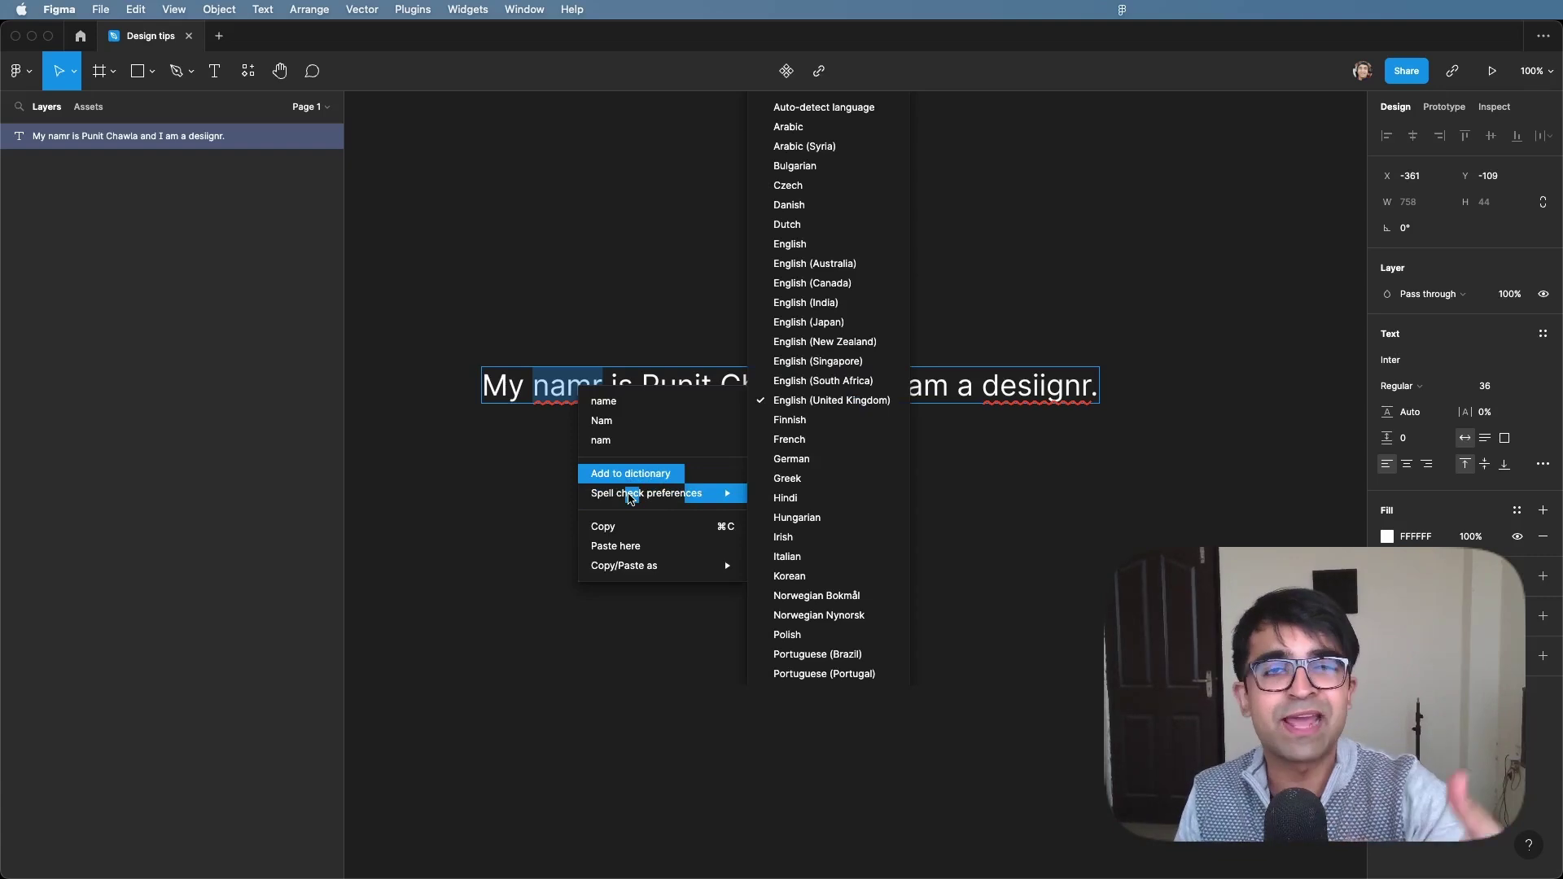
# Replace desiignr with the suggested spelling 'designer' and exit text editing
pyautogui.doubleClick(985, 384)
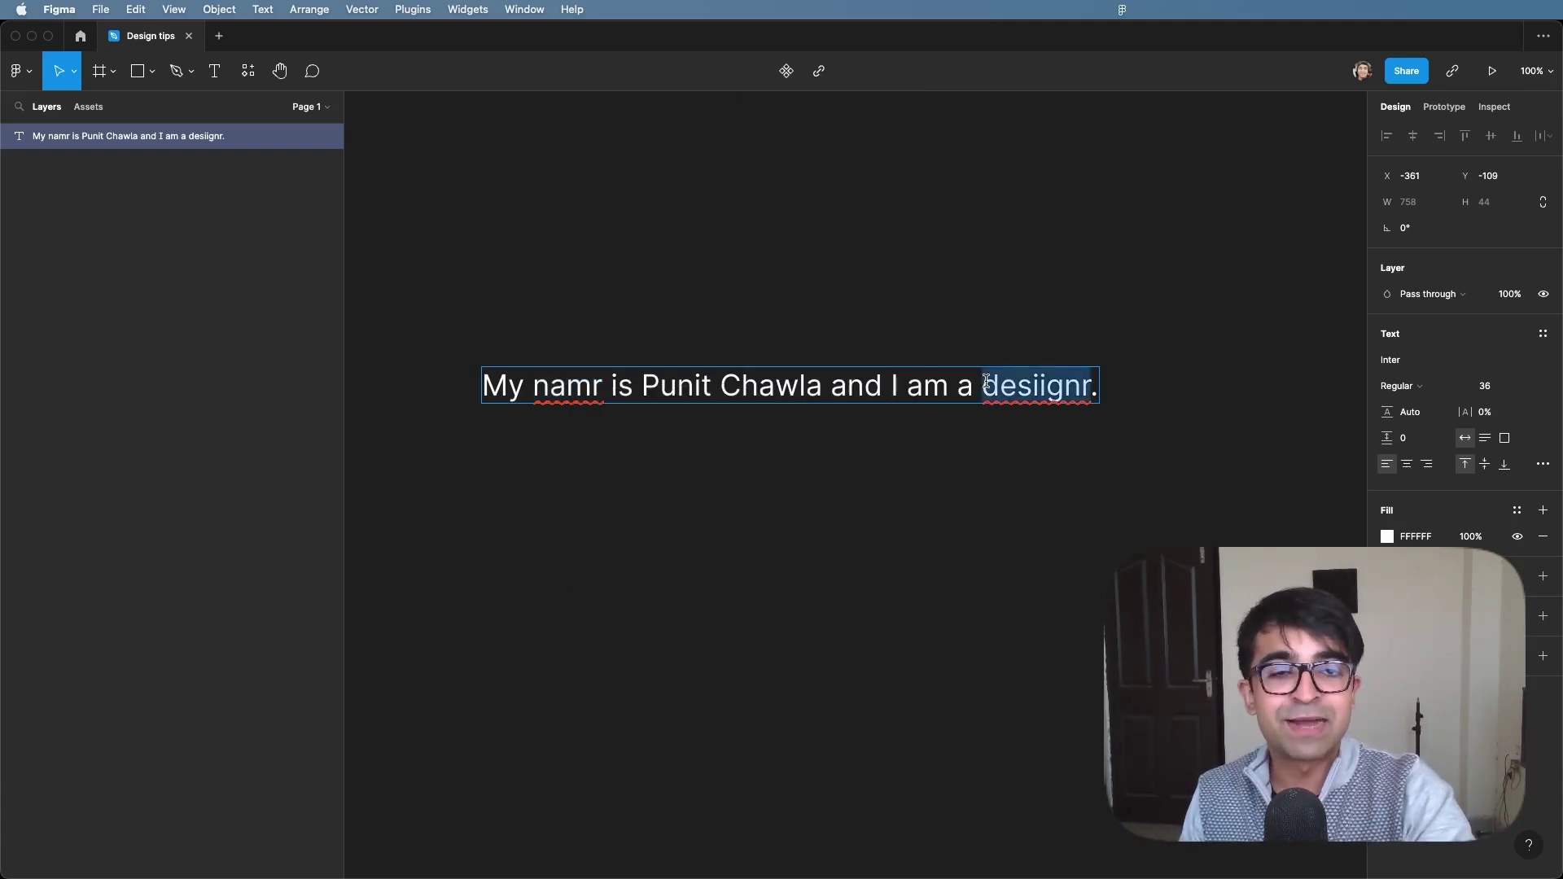
pyautogui.rightClick(1041, 380)
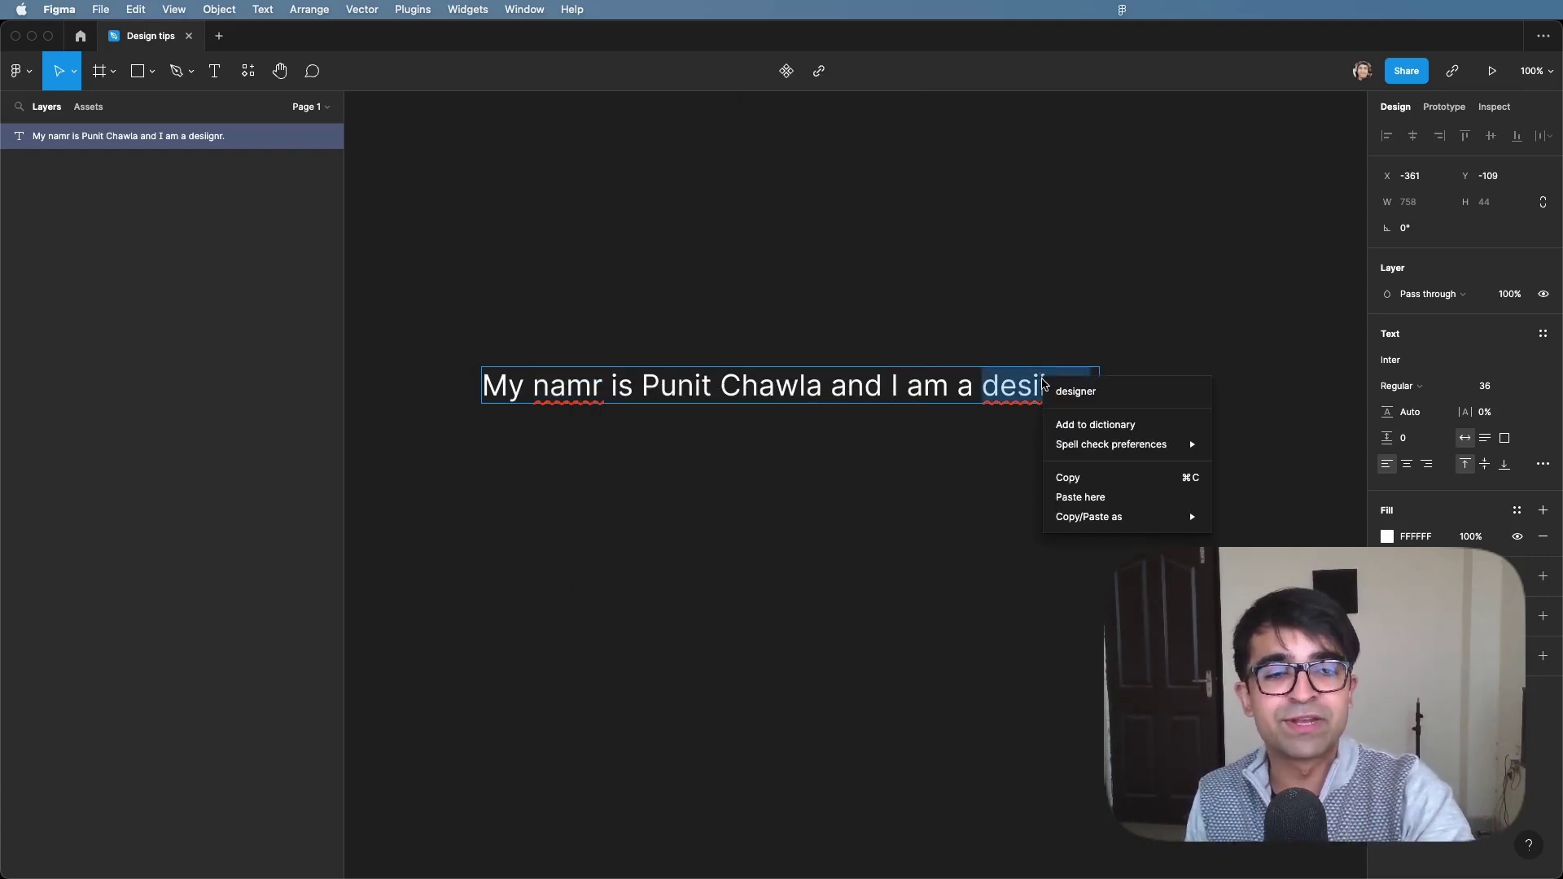
pyautogui.click(1085, 389)
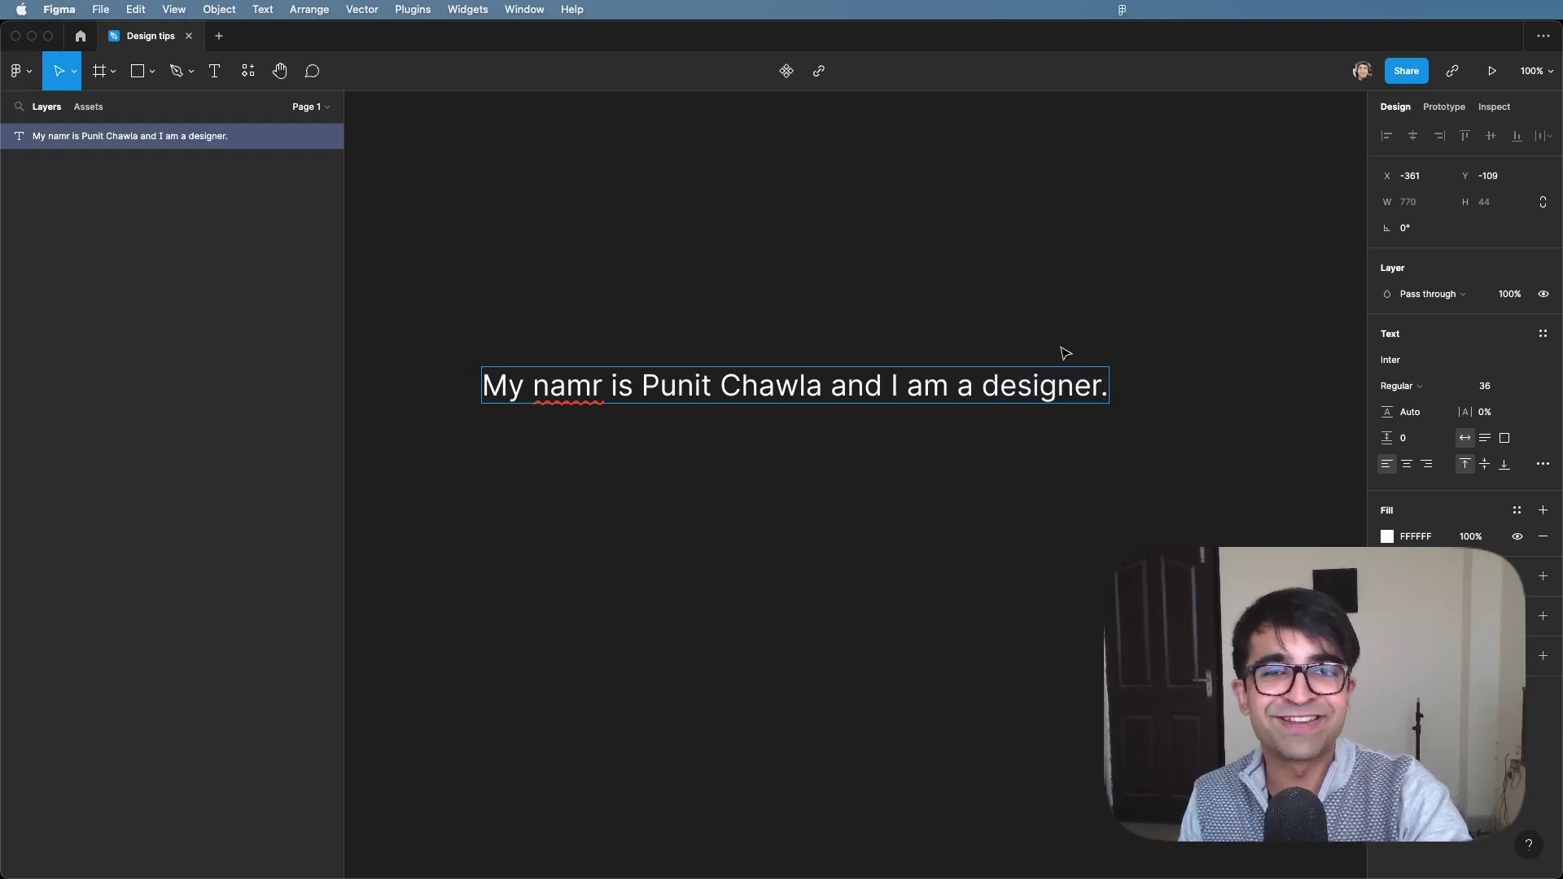
pyautogui.press('Escape')
# Delete the sentence text layer, leaving the Design tips page empty
pyautogui.click(424, 756)
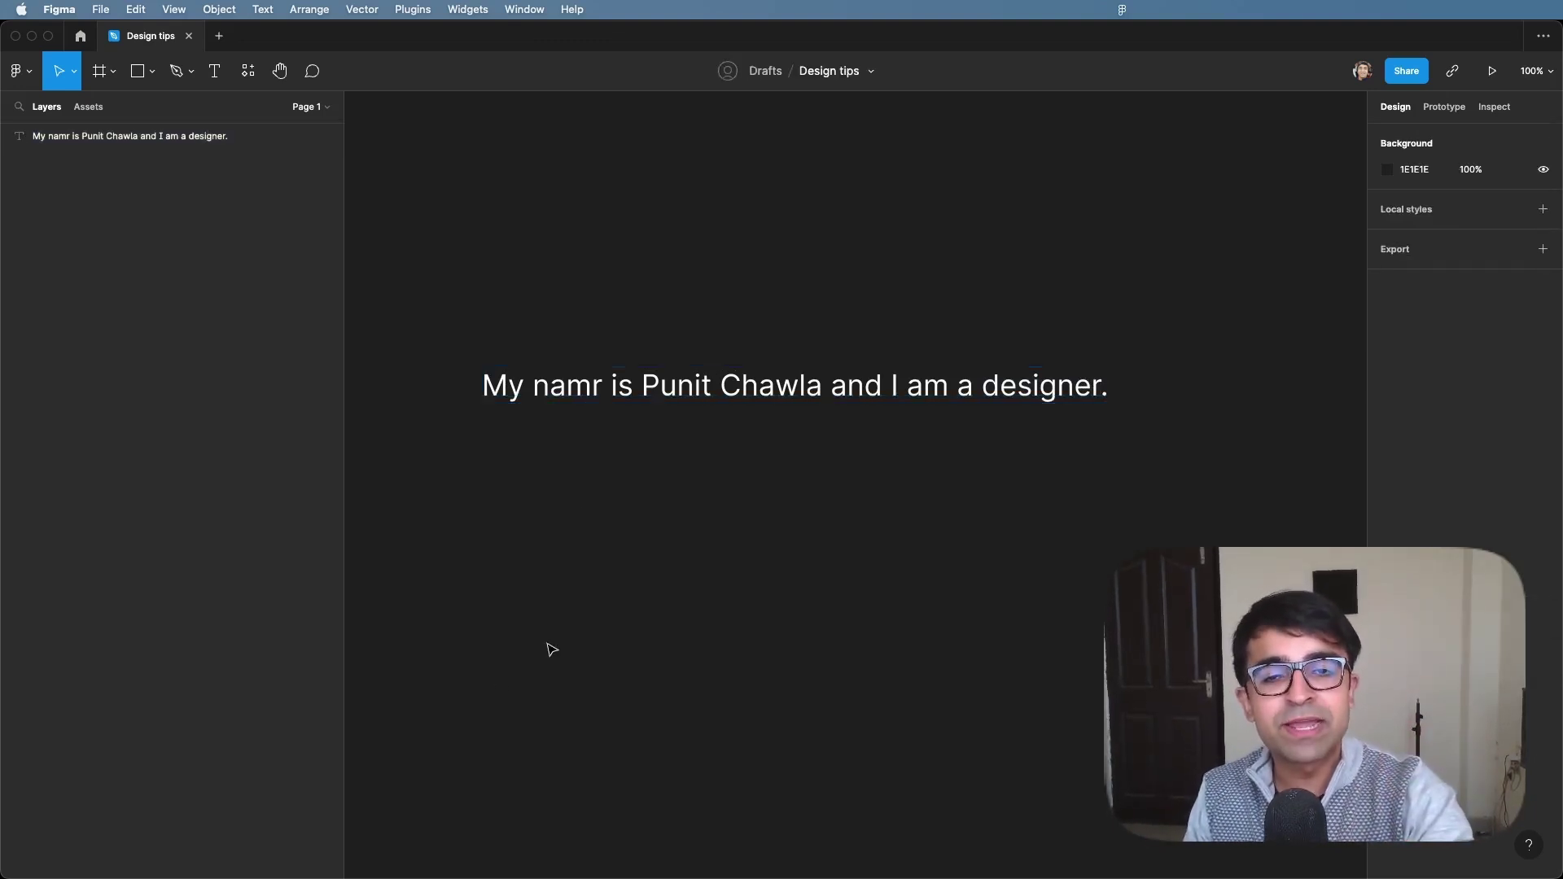
pyautogui.doubleClick(688, 403)
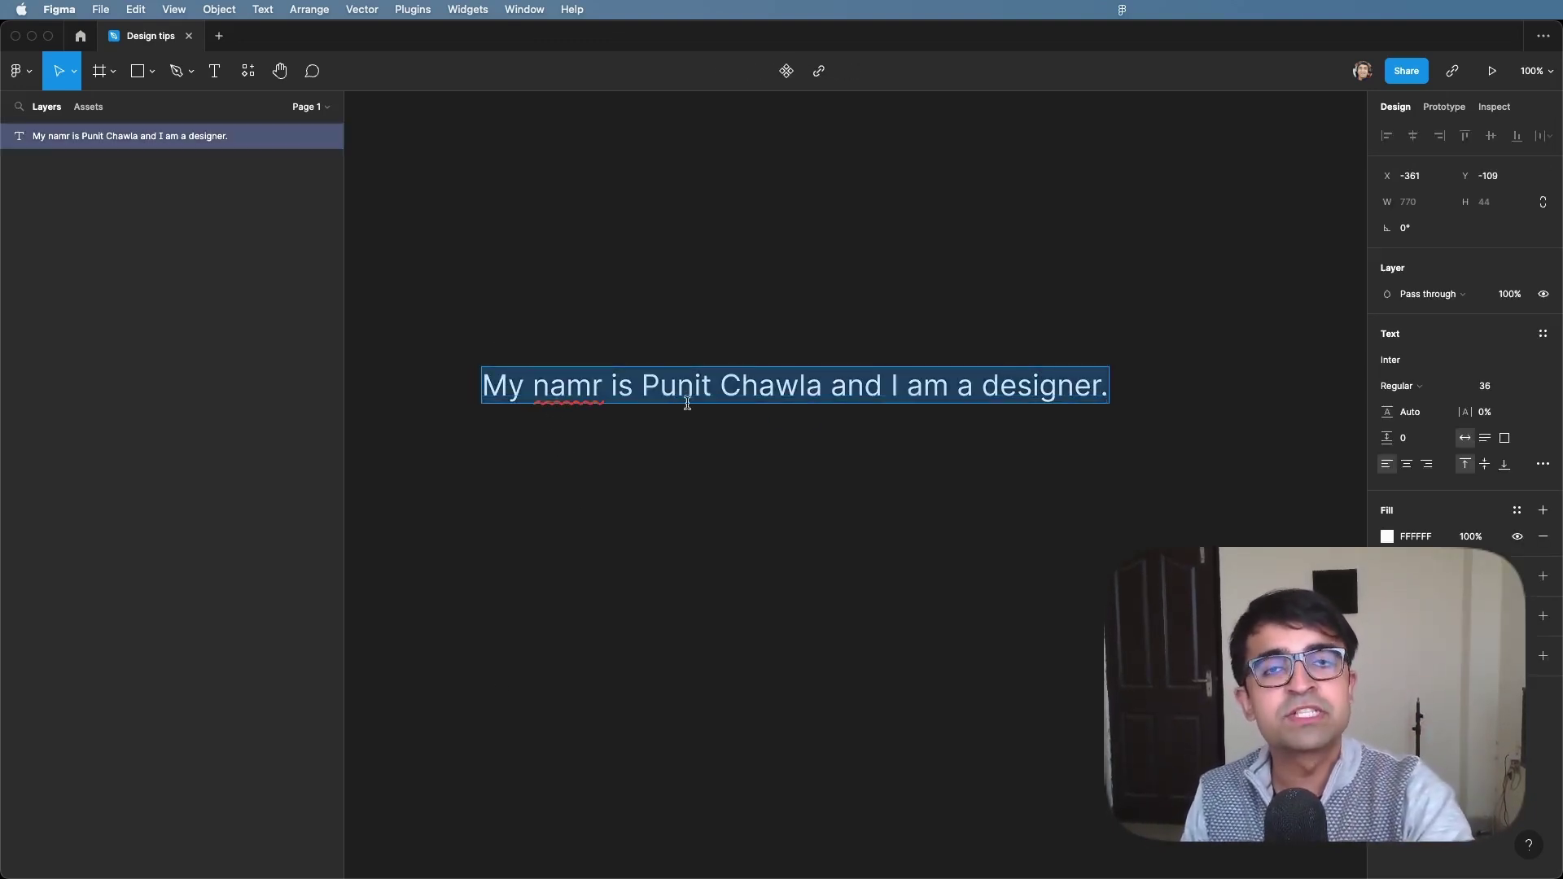
pyautogui.click(542, 384)
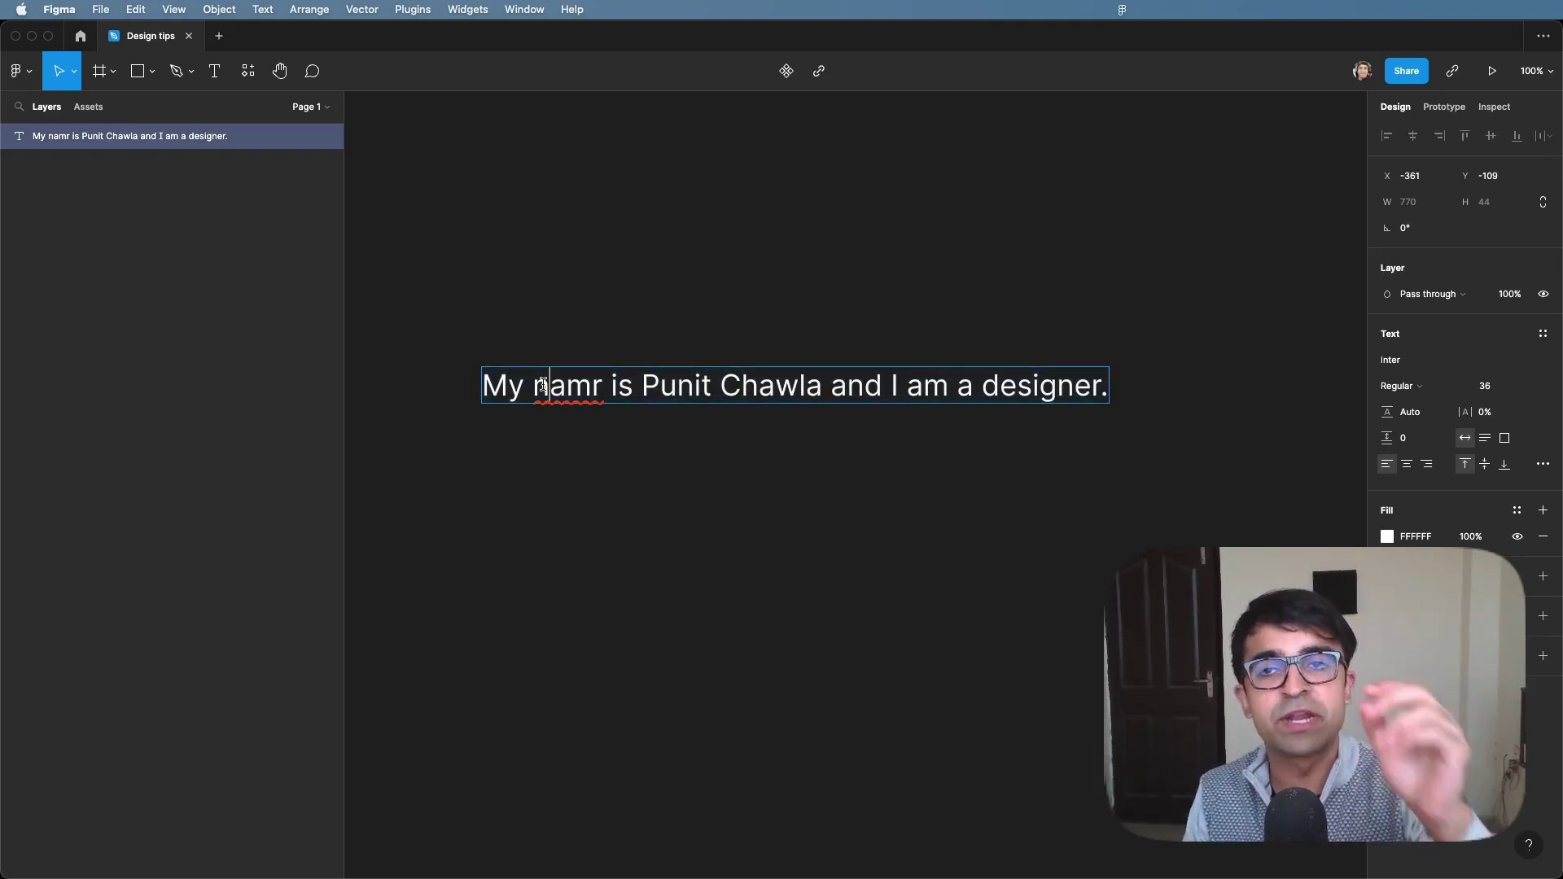
pyautogui.press('Escape')
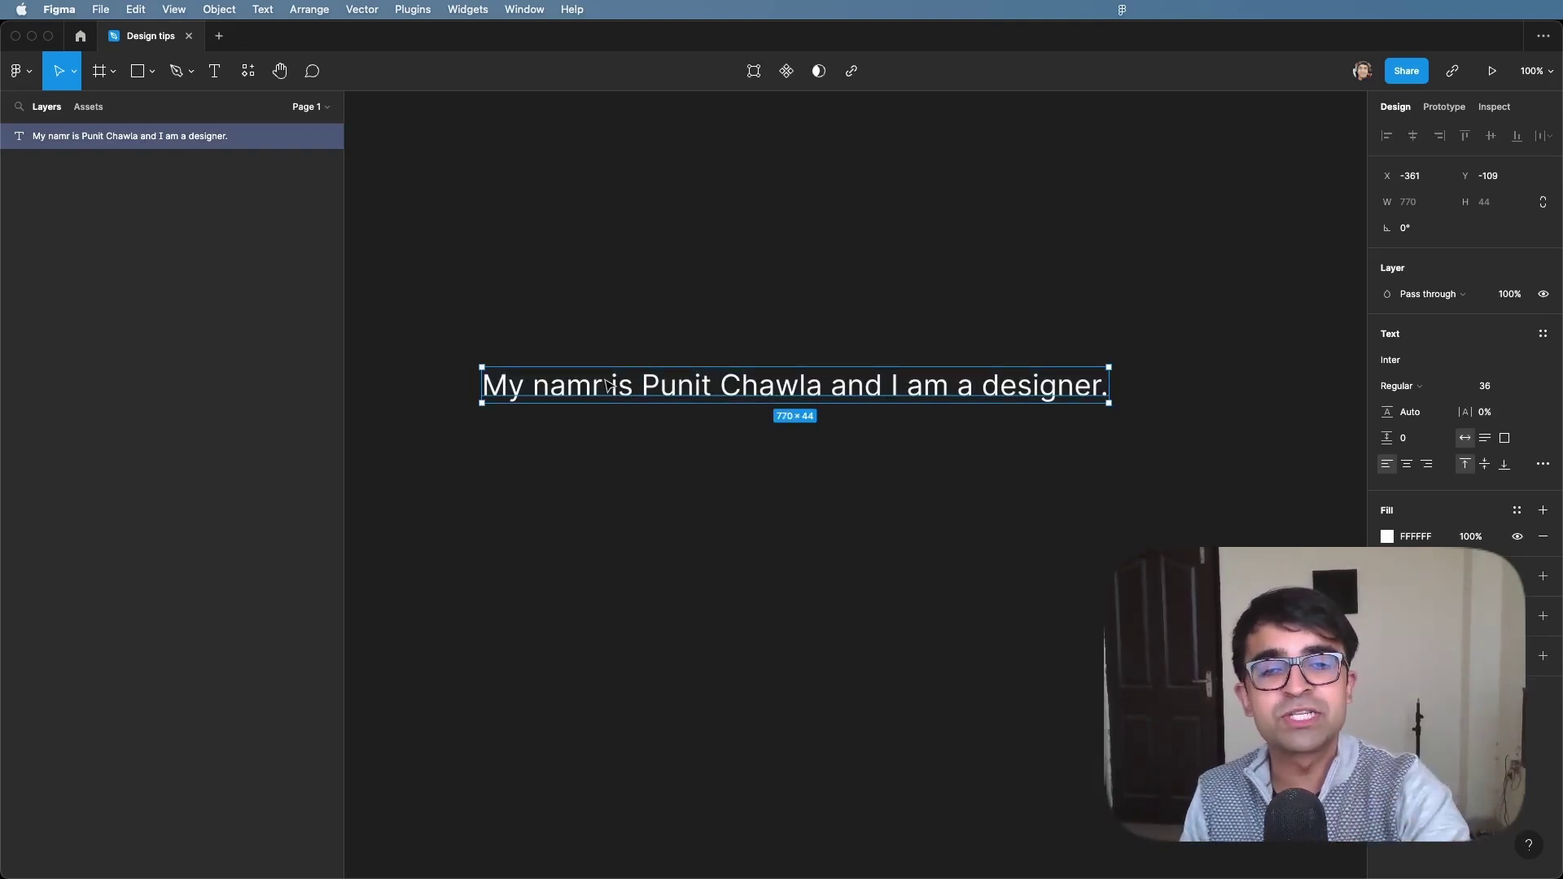
pyautogui.doubleClick(609, 386)
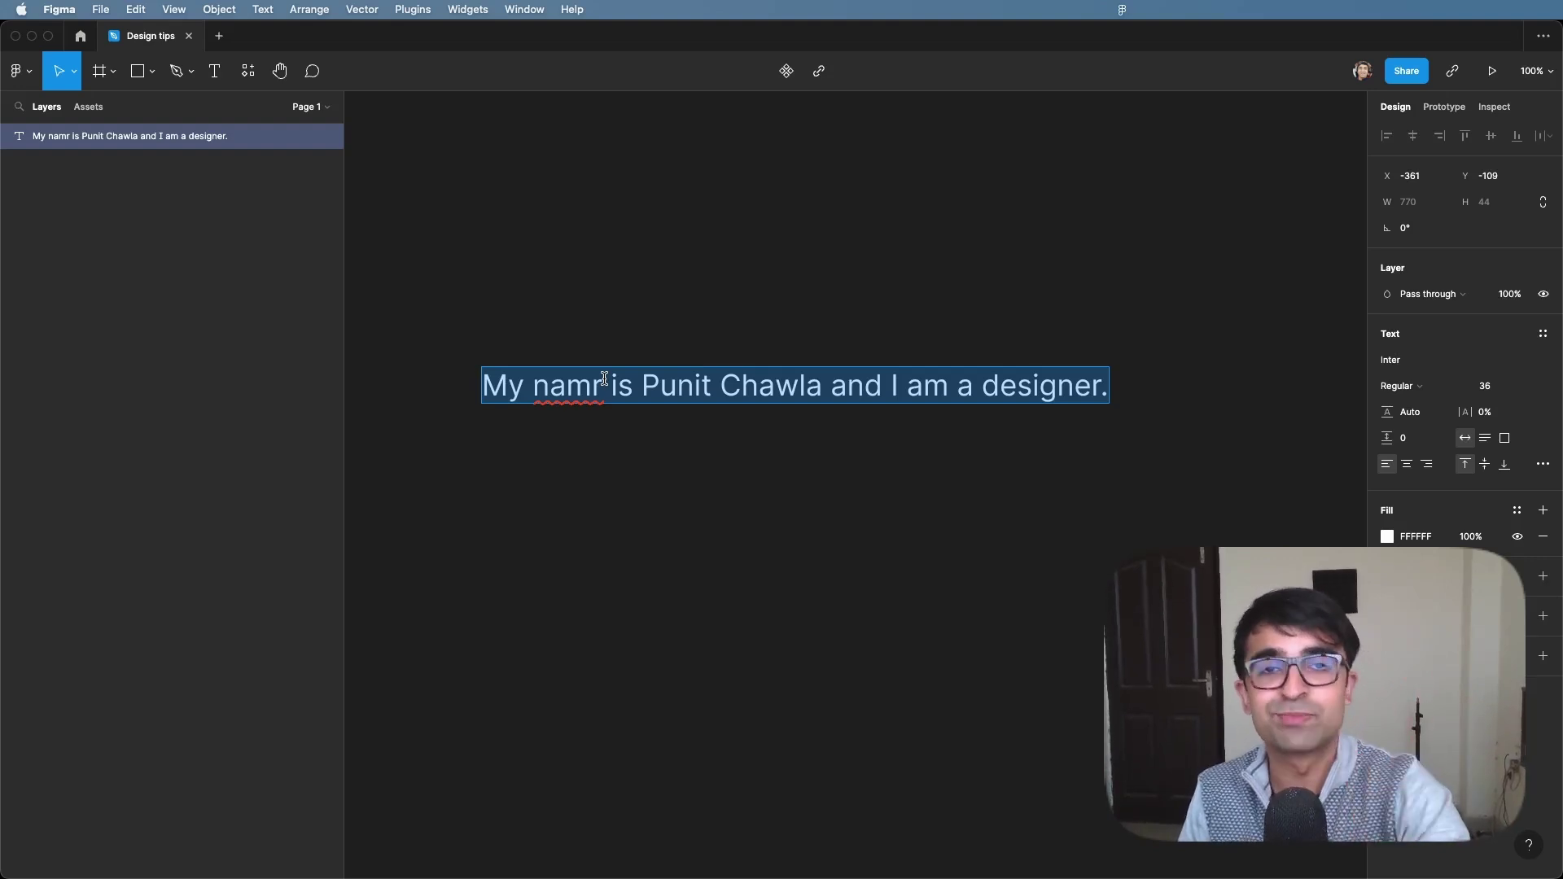
pyautogui.press('Delete')
pyautogui.press('Escape')
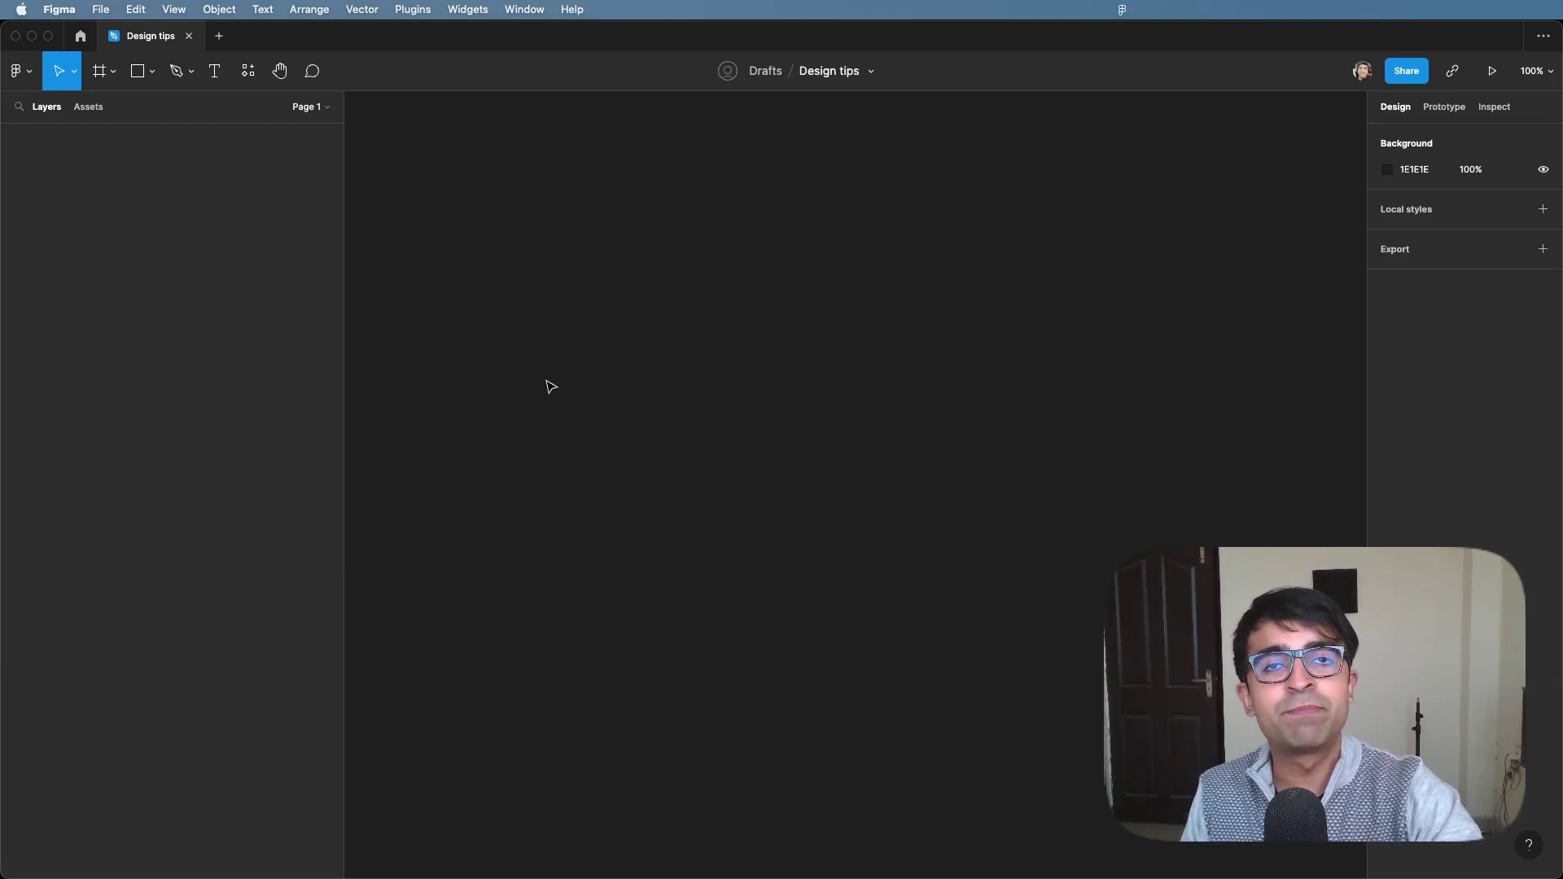
# Search 'resour' in Quick Actions and enable Resource use, showing 3 layers and 0.01 G memory
pyautogui.press('super+slash')
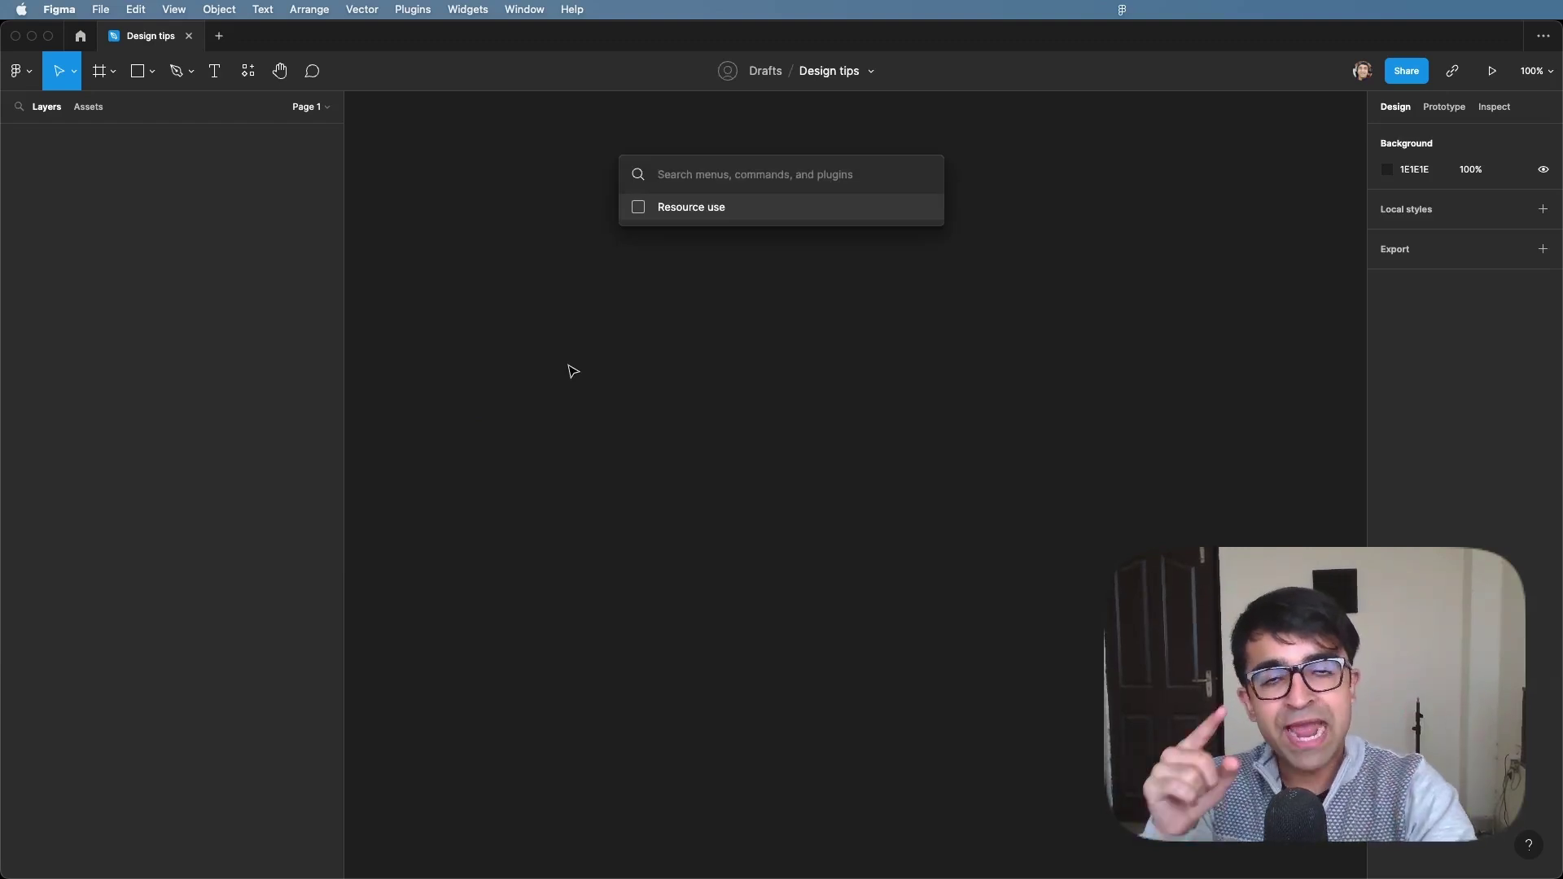
pyautogui.write('resour')
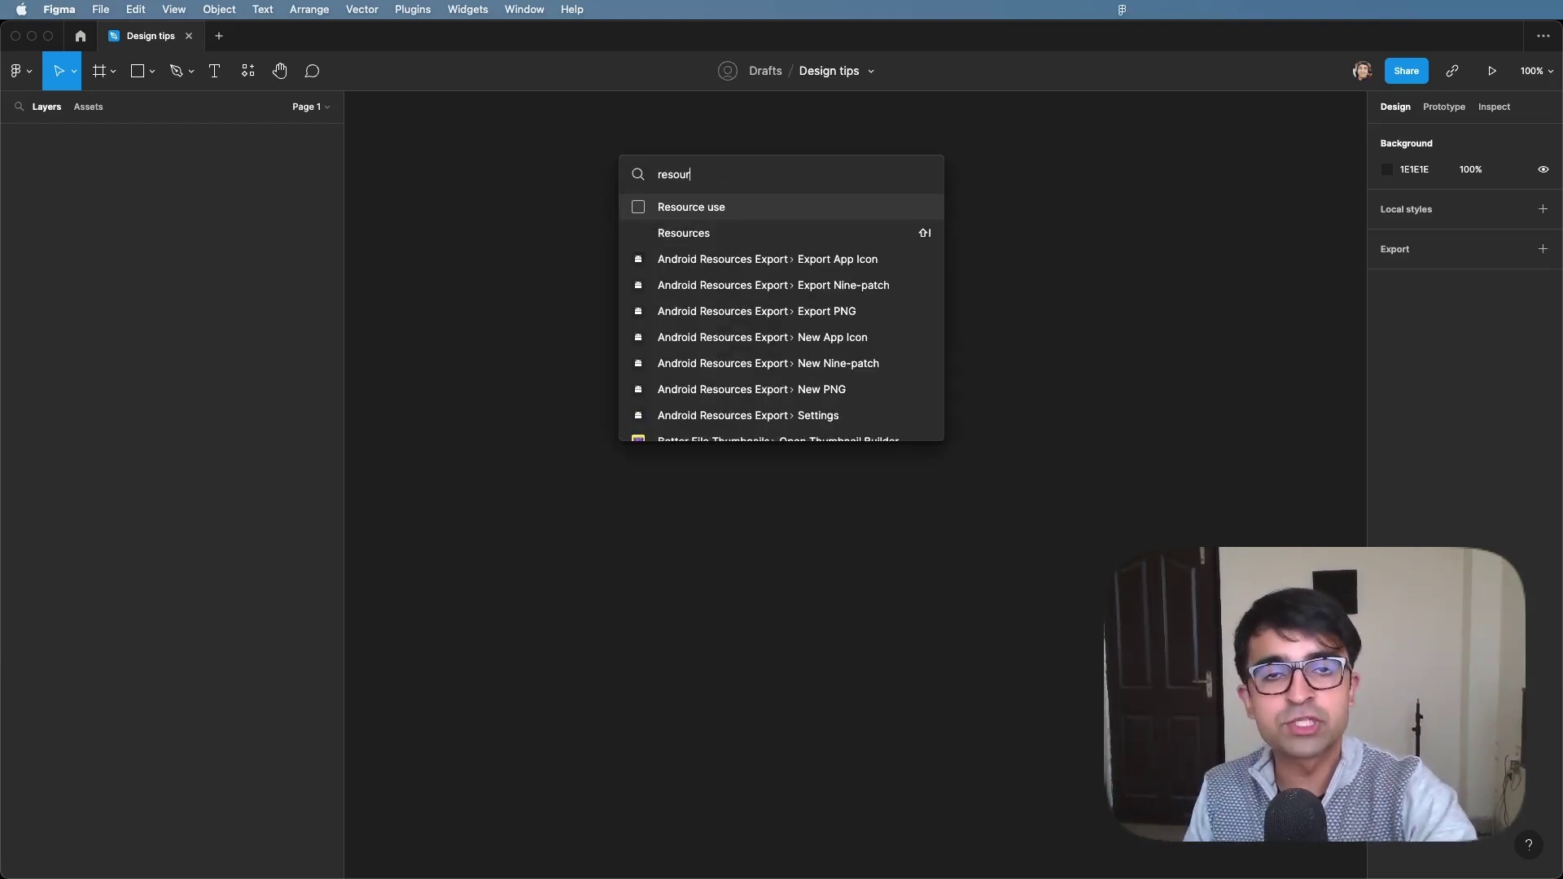
pyautogui.click(684, 214)
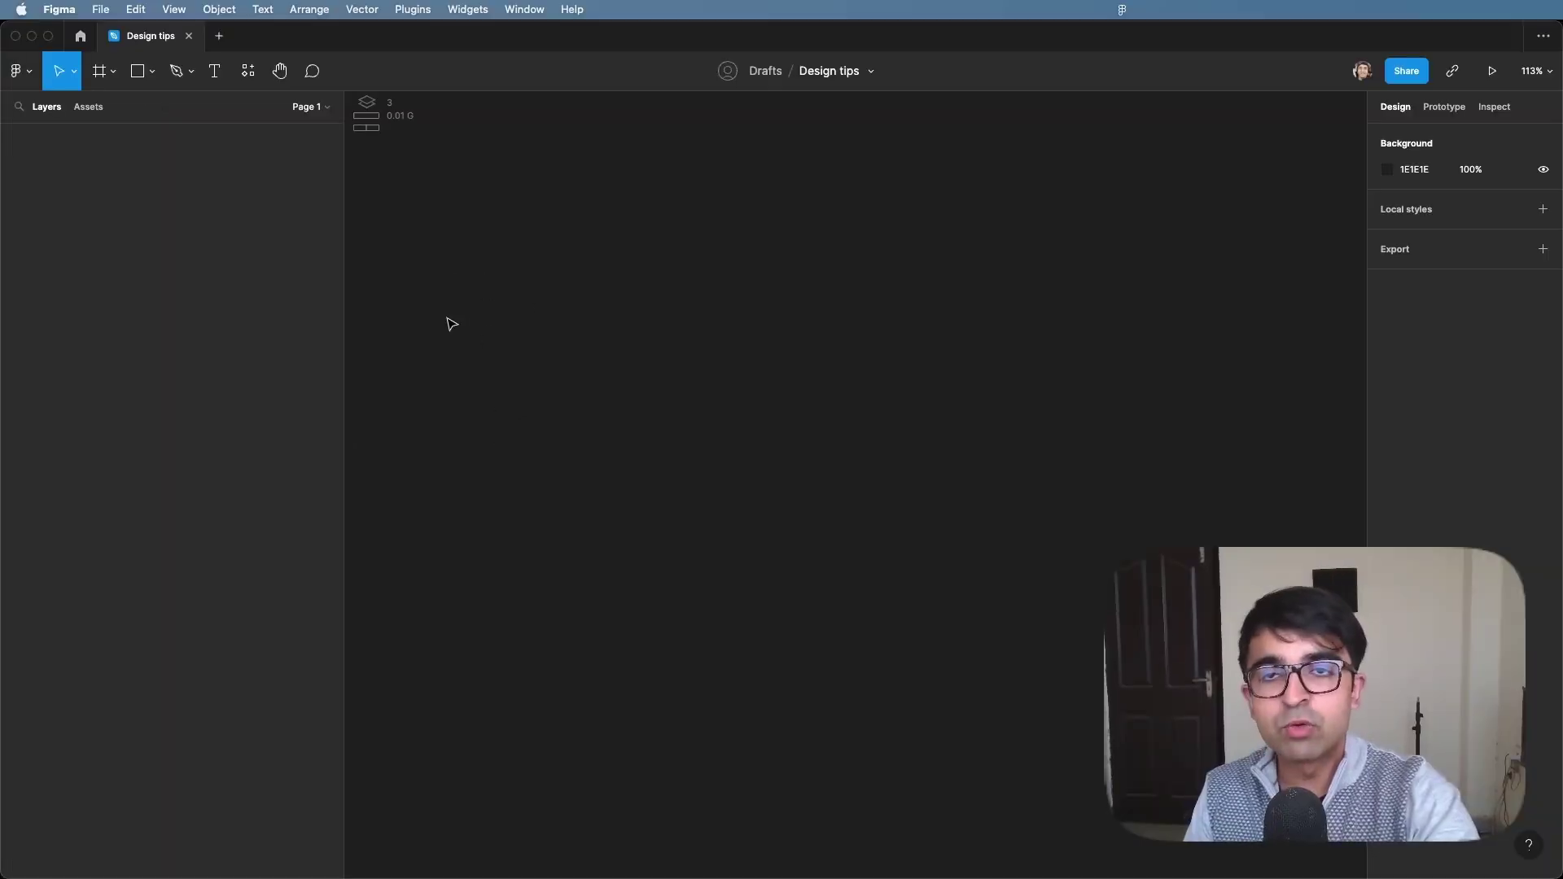
# Draw a 172×205 rectangle on the canvas
pyautogui.press('r')
pyautogui.moveTo(411, 253); pyautogui.dragTo(570, 440)
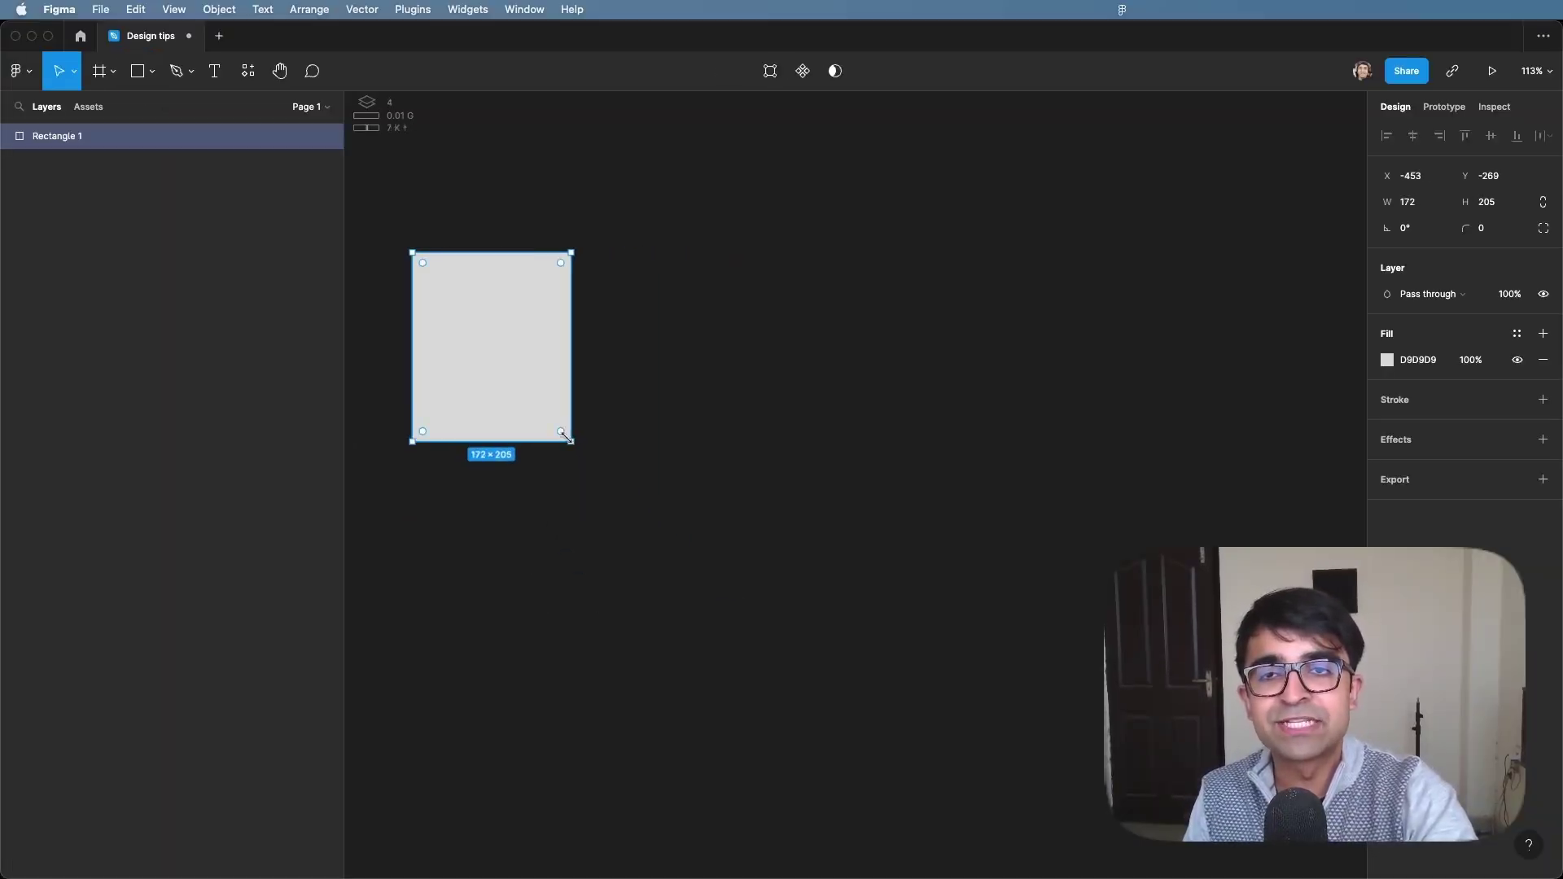
pyautogui.moveTo(482, 363)
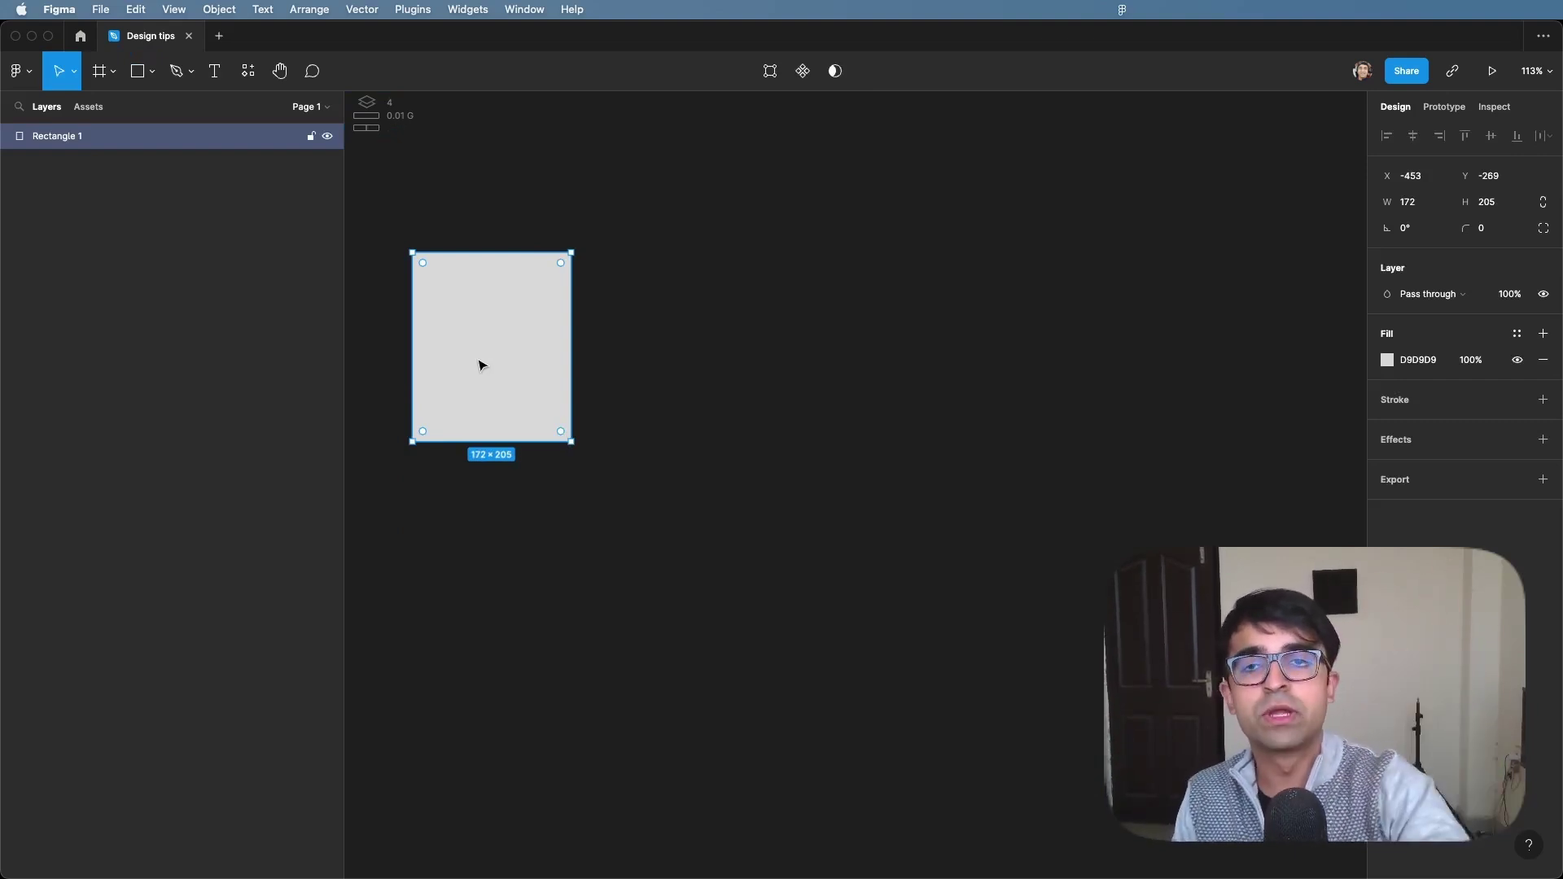
# Draw a 169×155 frame right of the rectangle, duplicate it into Frames 2 and 3, and hide the readout
pyautogui.press('f')
pyautogui.moveTo(597, 264); pyautogui.dragTo(754, 408)
pyautogui.moveTo(670, 321); pyautogui.dragTo(822, 310)
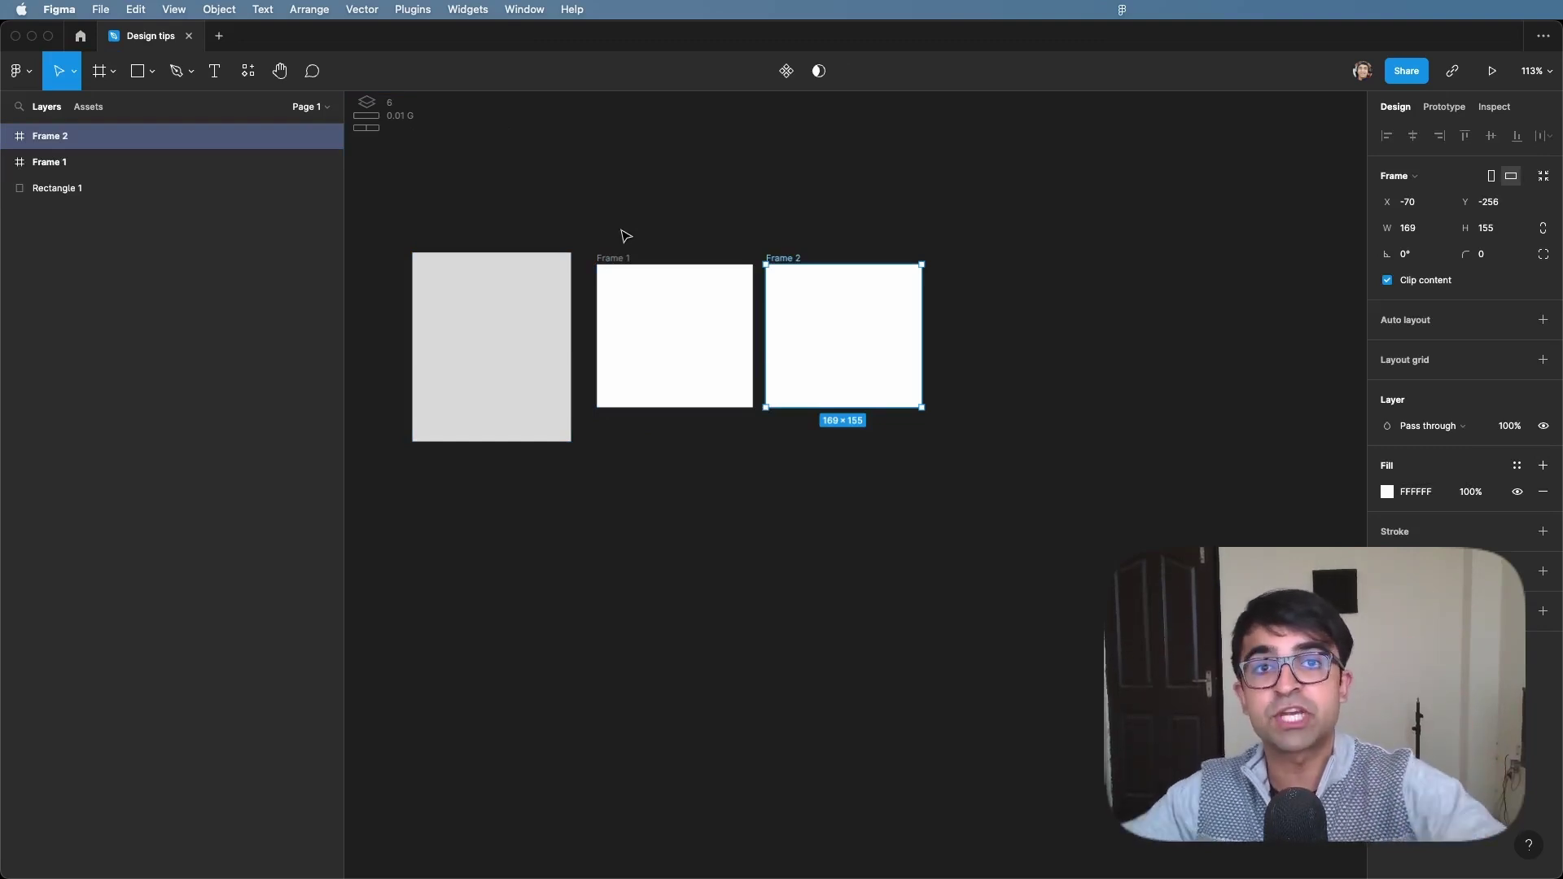
pyautogui.hotkey('ctrl', 'd')
pyautogui.click(952, 192)
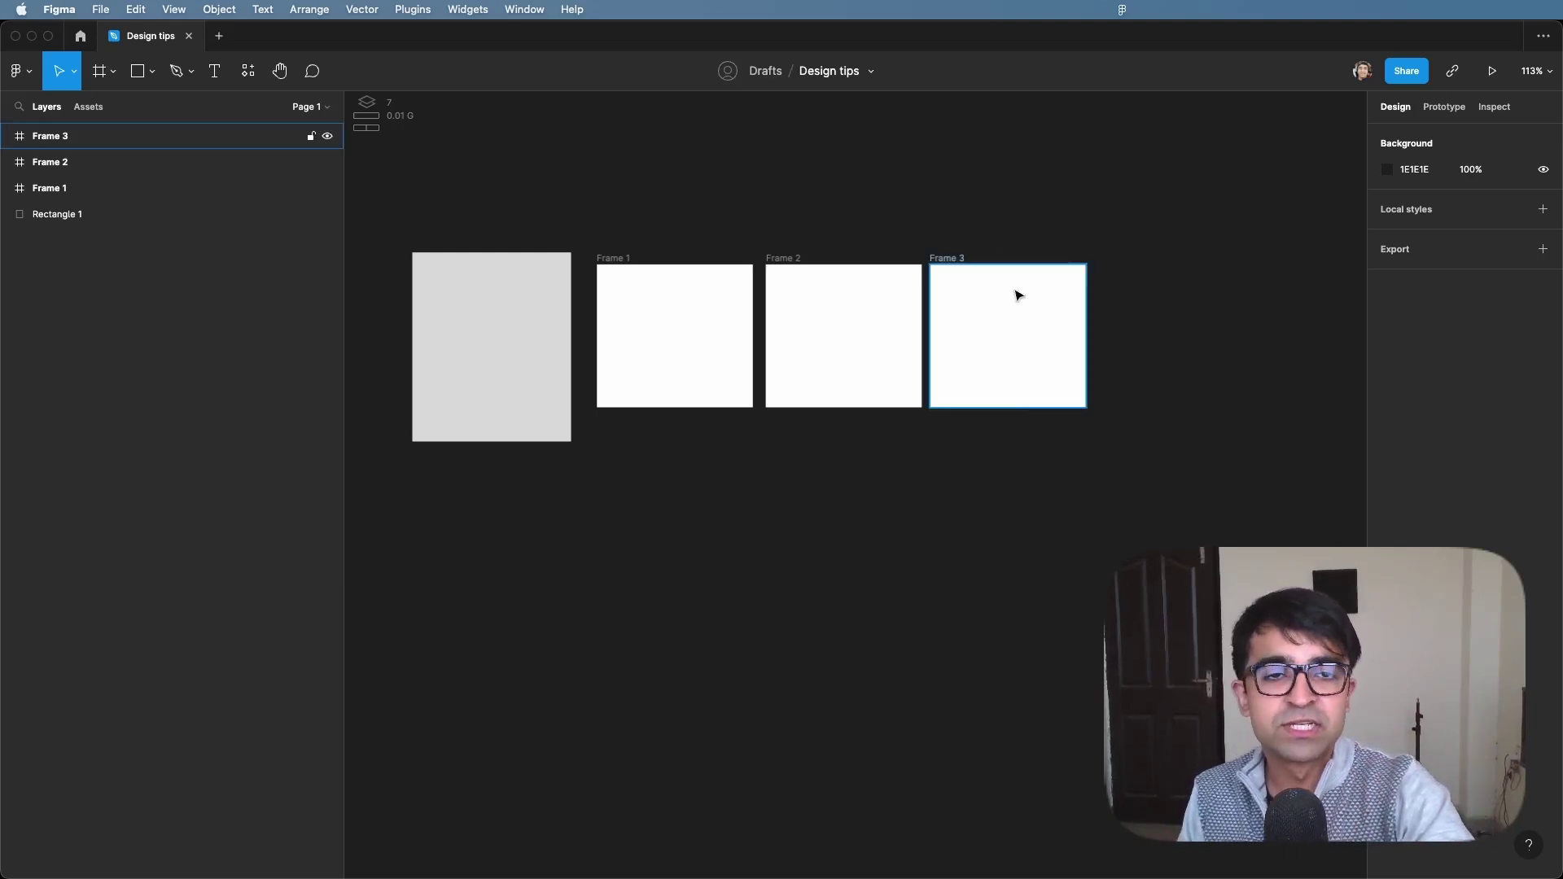
pyautogui.click(1002, 356)
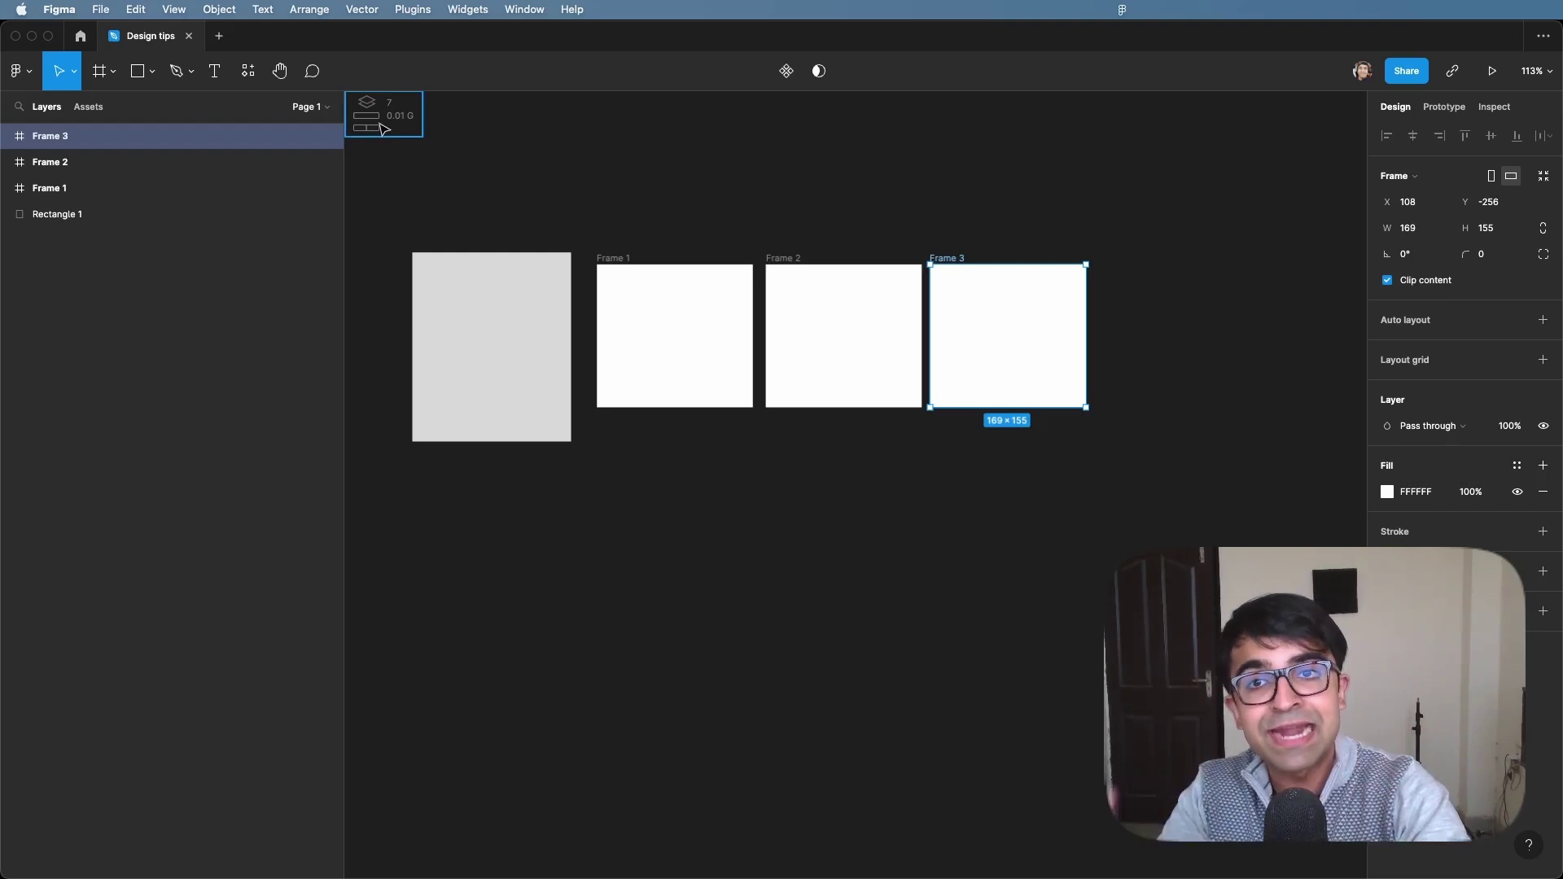
pyautogui.click(481, 319)
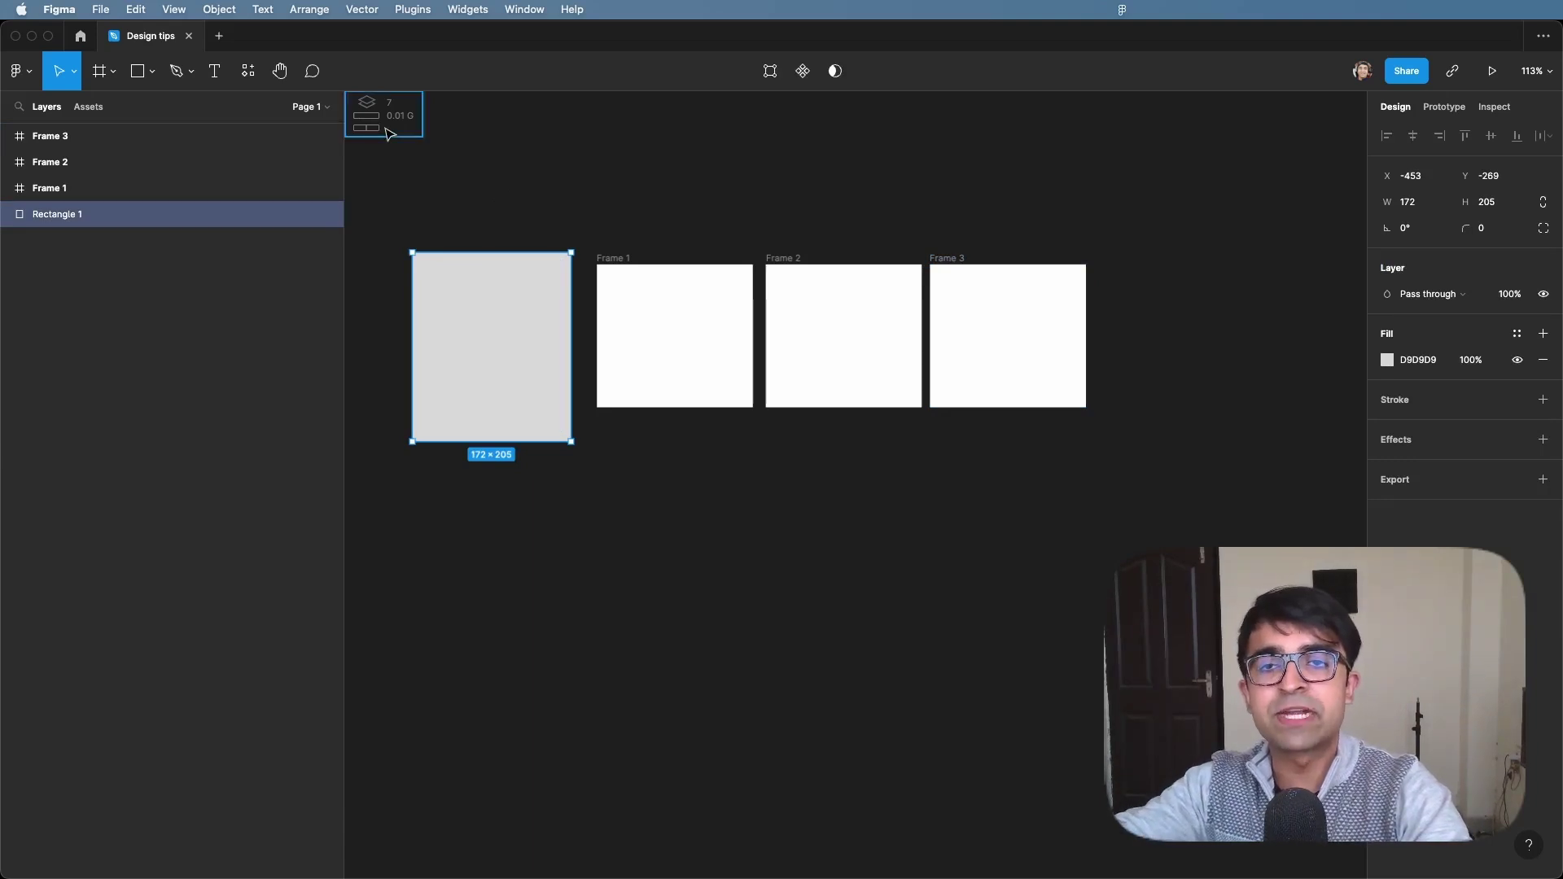
pyautogui.click(390, 134)
# Select Frame 1, Frame 2 and Frame 3 together
pyautogui.click(578, 300)
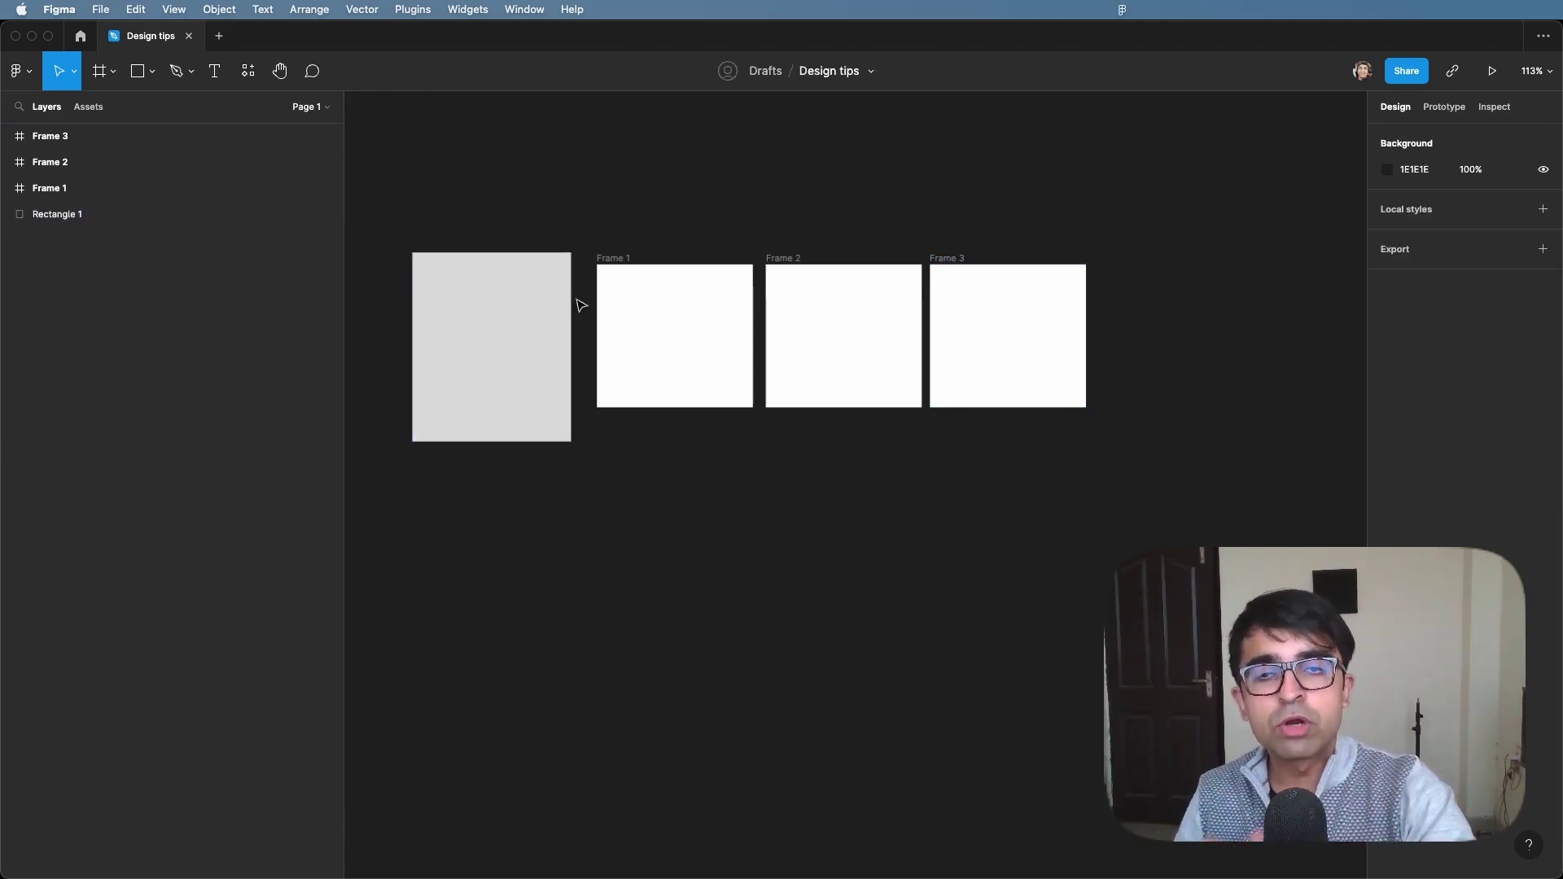
pyautogui.click(615, 259)
pyautogui.keyDown('shift'); pyautogui.click(772, 259); pyautogui.keyUp('shift')
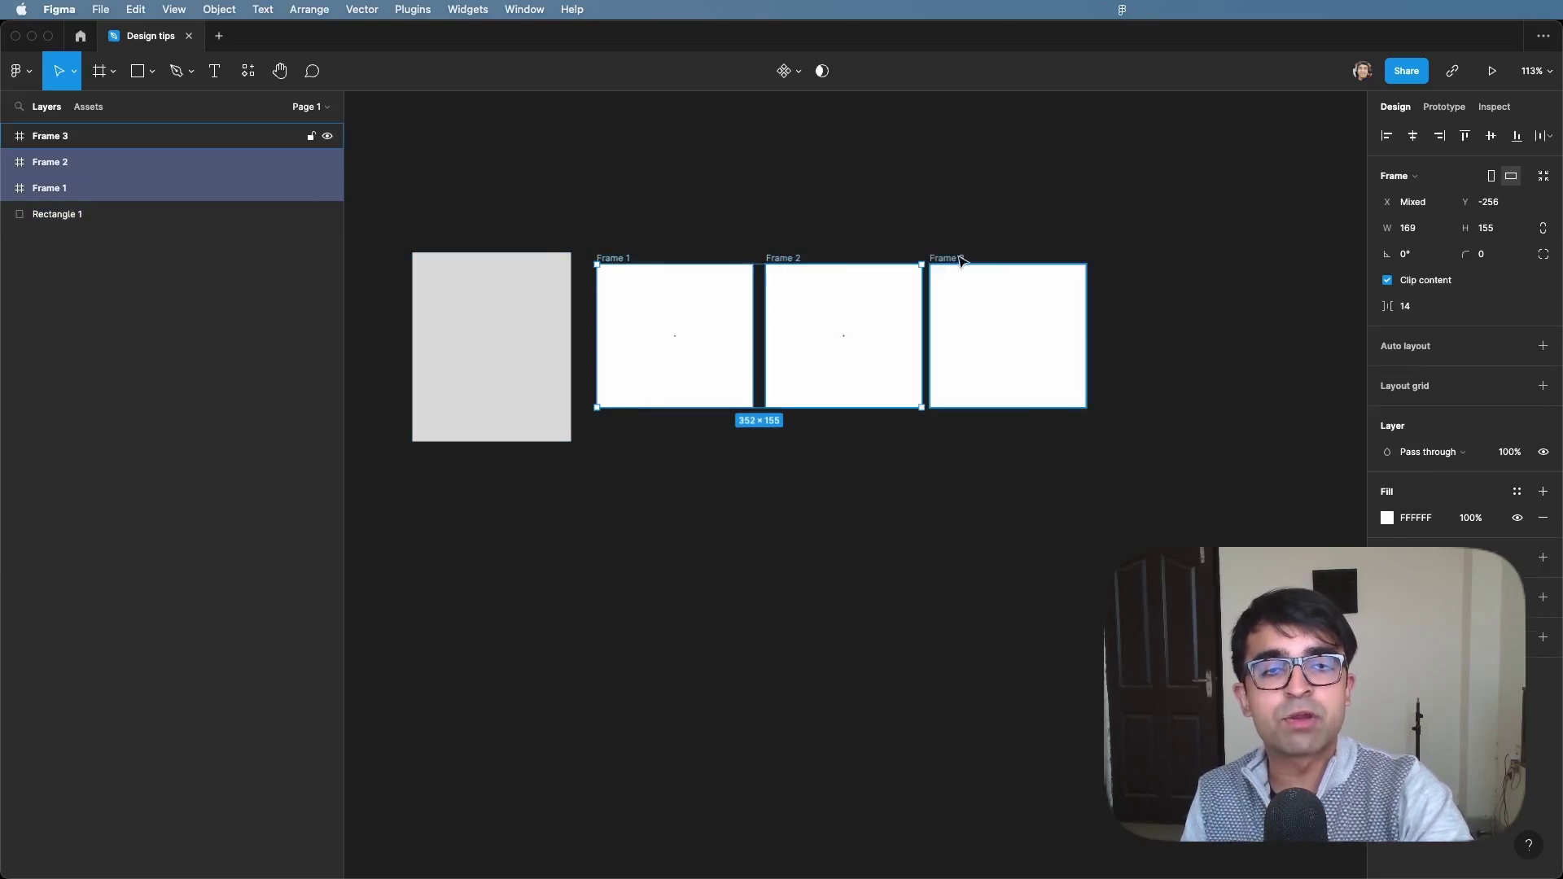
pyautogui.keyDown('shift'); pyautogui.click(967, 258); pyautogui.keyUp('shift')
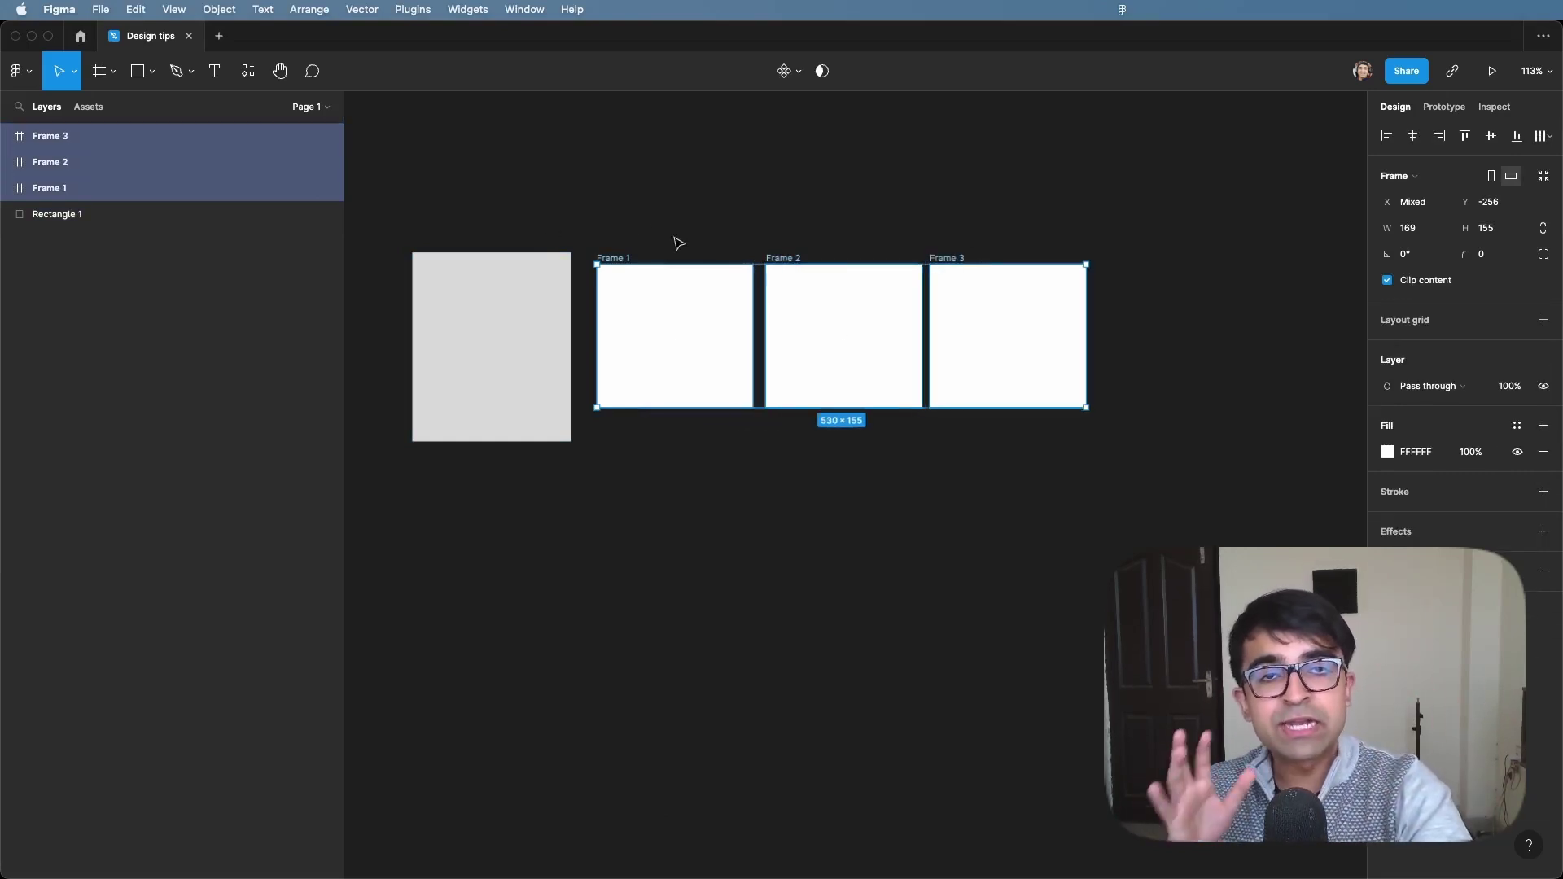
pyautogui.moveTo(1080, 382)
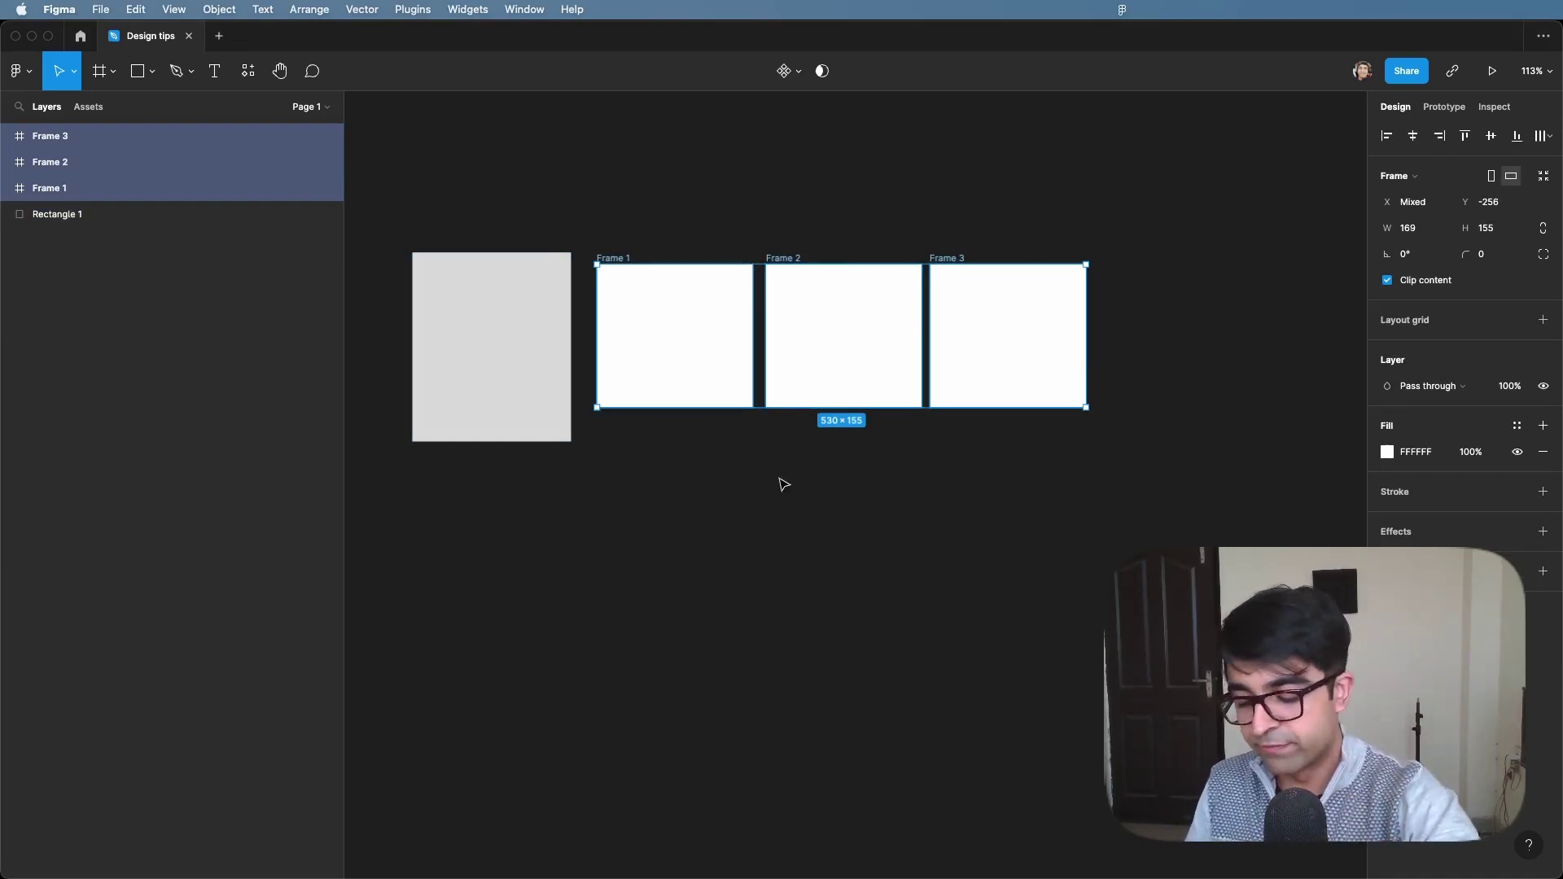
# Batch-rename them to 'Box' plus descending and ascending numbers: Box0103, Box0202, Box0301
pyautogui.press('super+r')
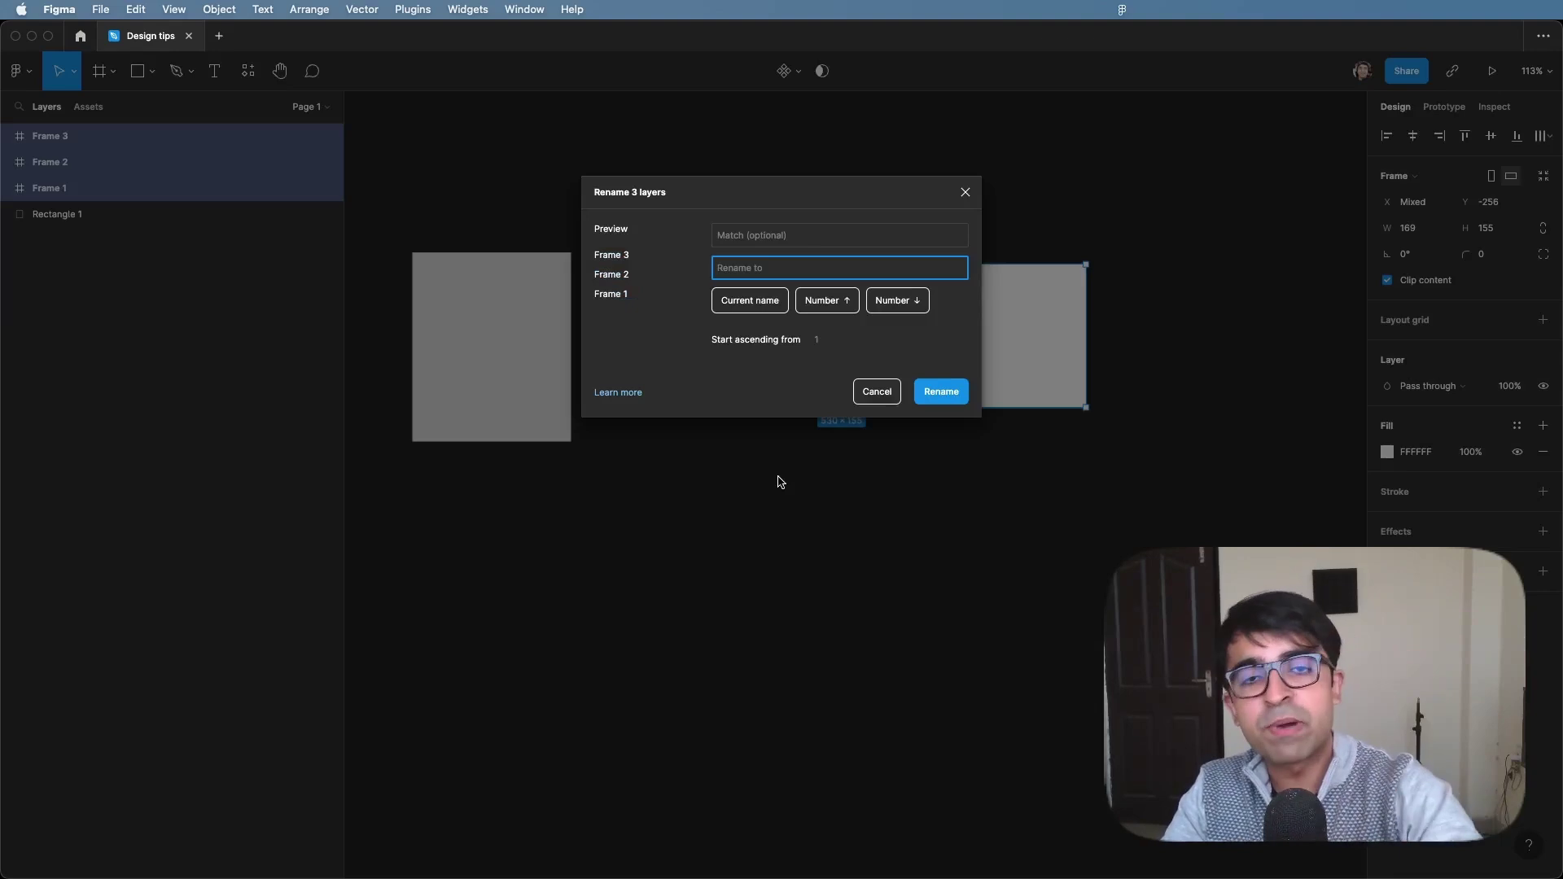
pyautogui.click(726, 234)
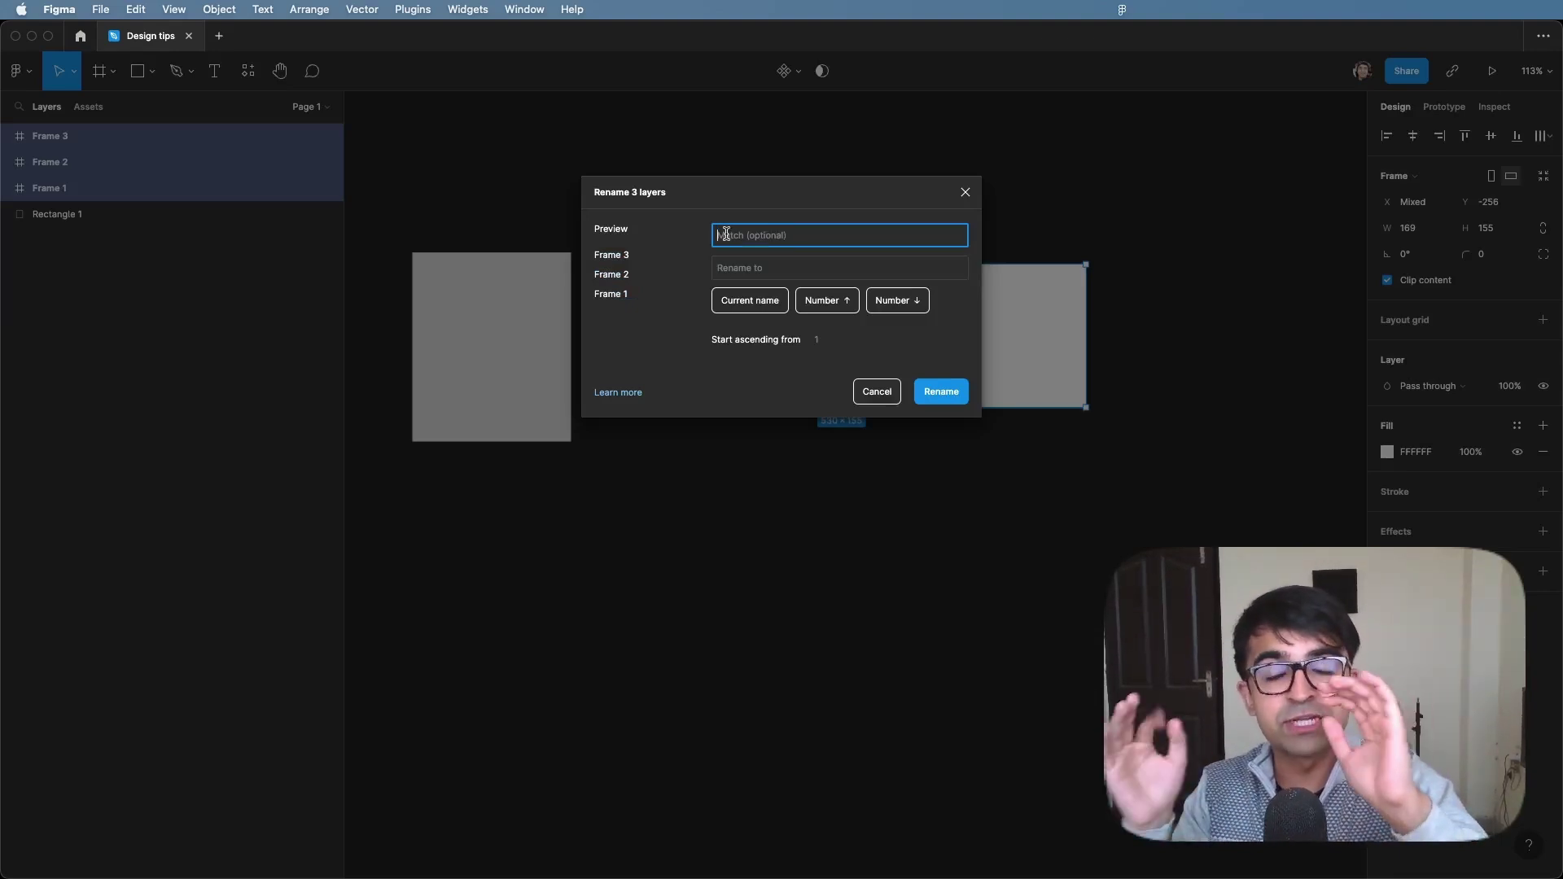
pyautogui.click(735, 270)
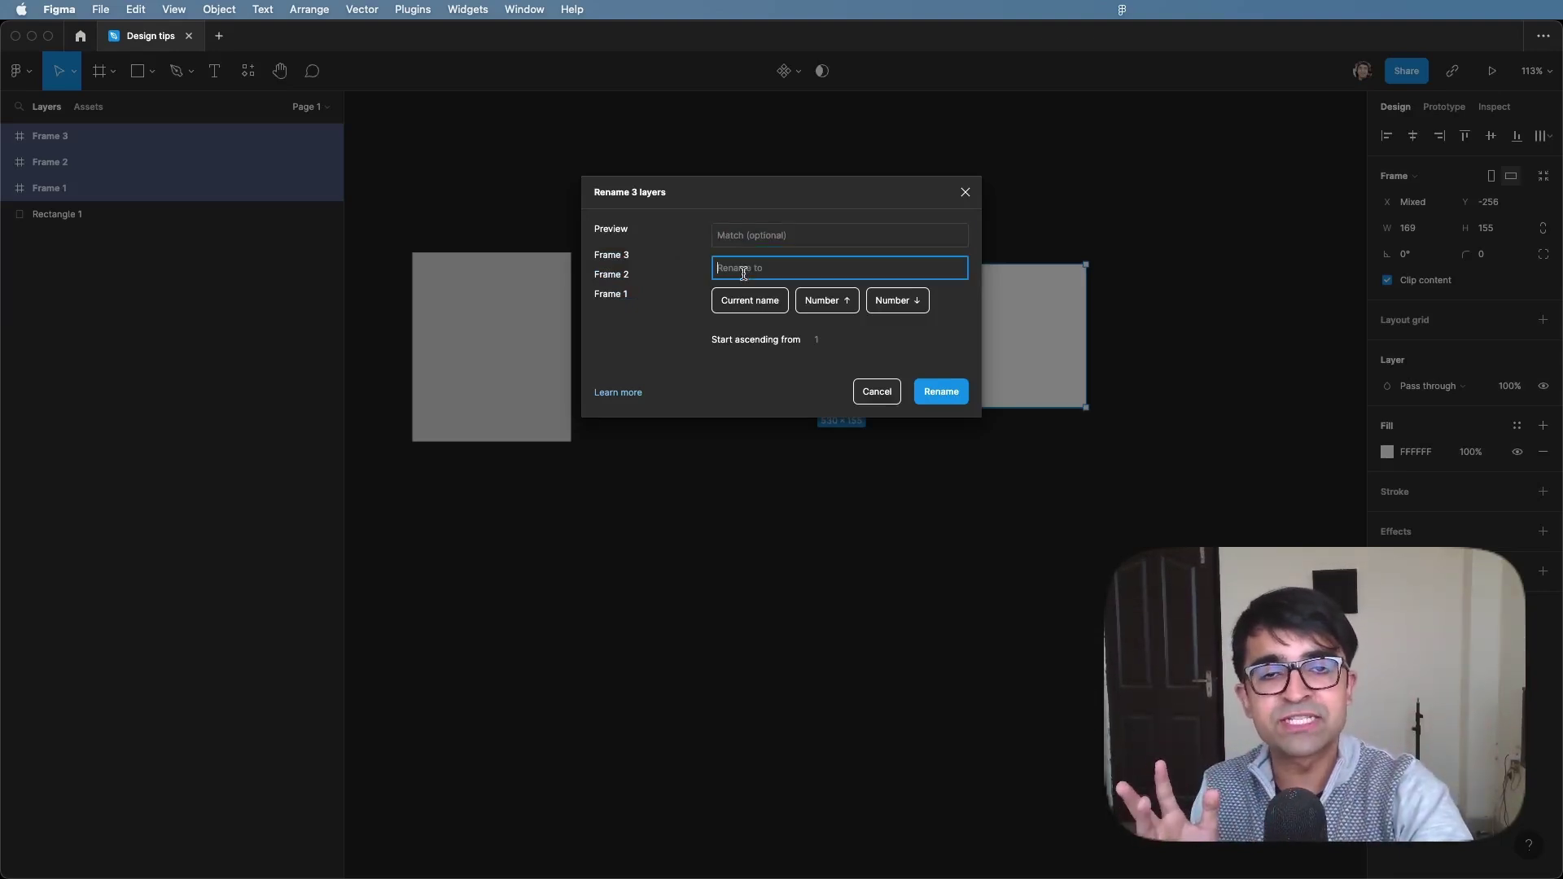
pyautogui.write('Bo')
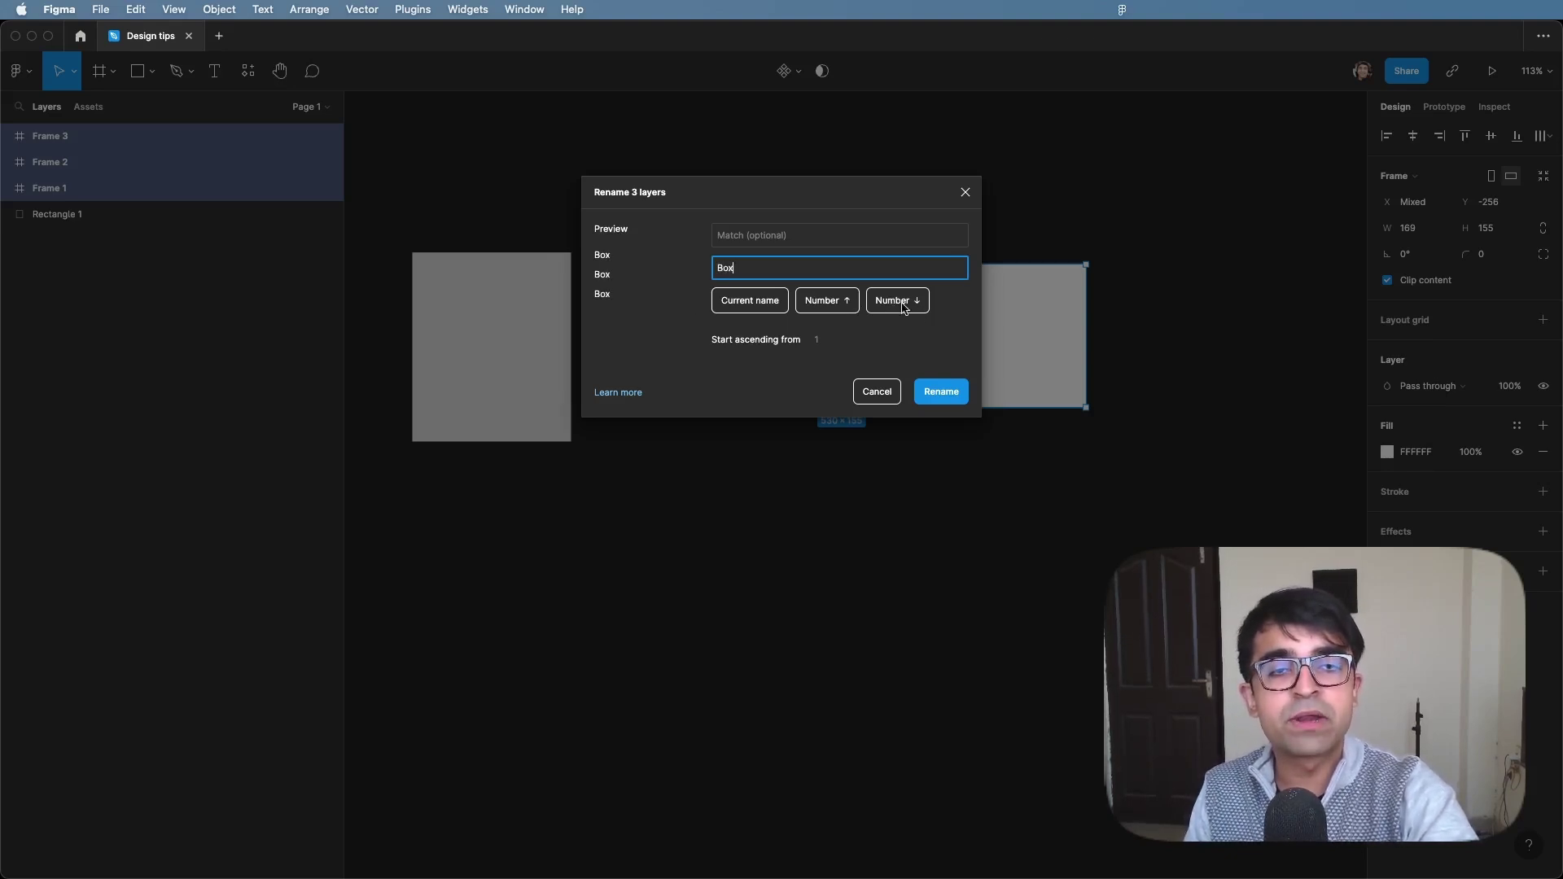
pyautogui.write('x')
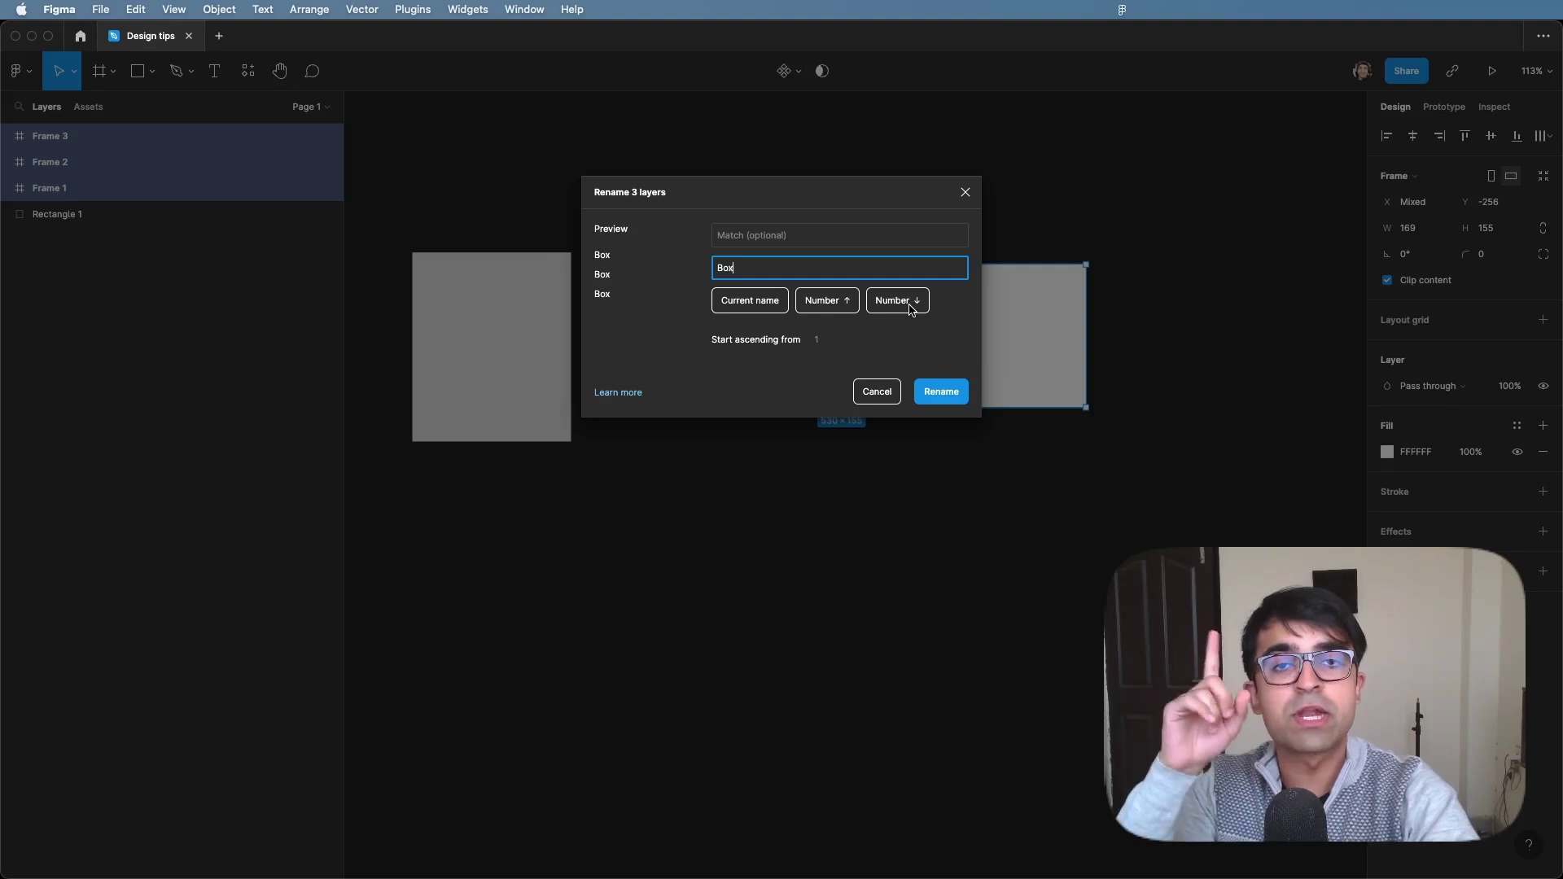
pyautogui.click(907, 301)
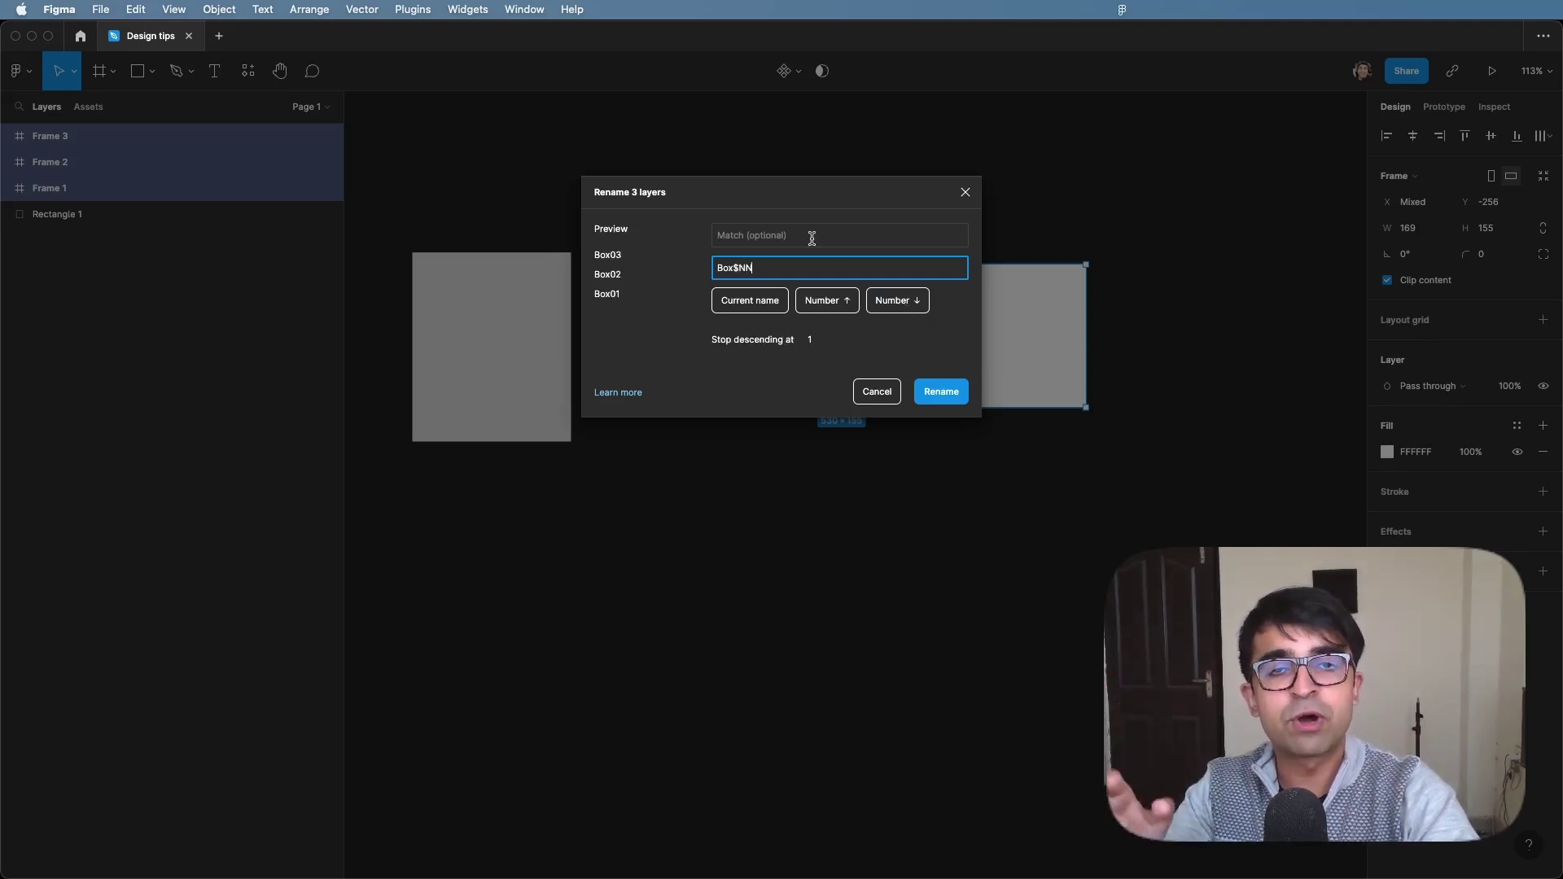
pyautogui.click(831, 301)
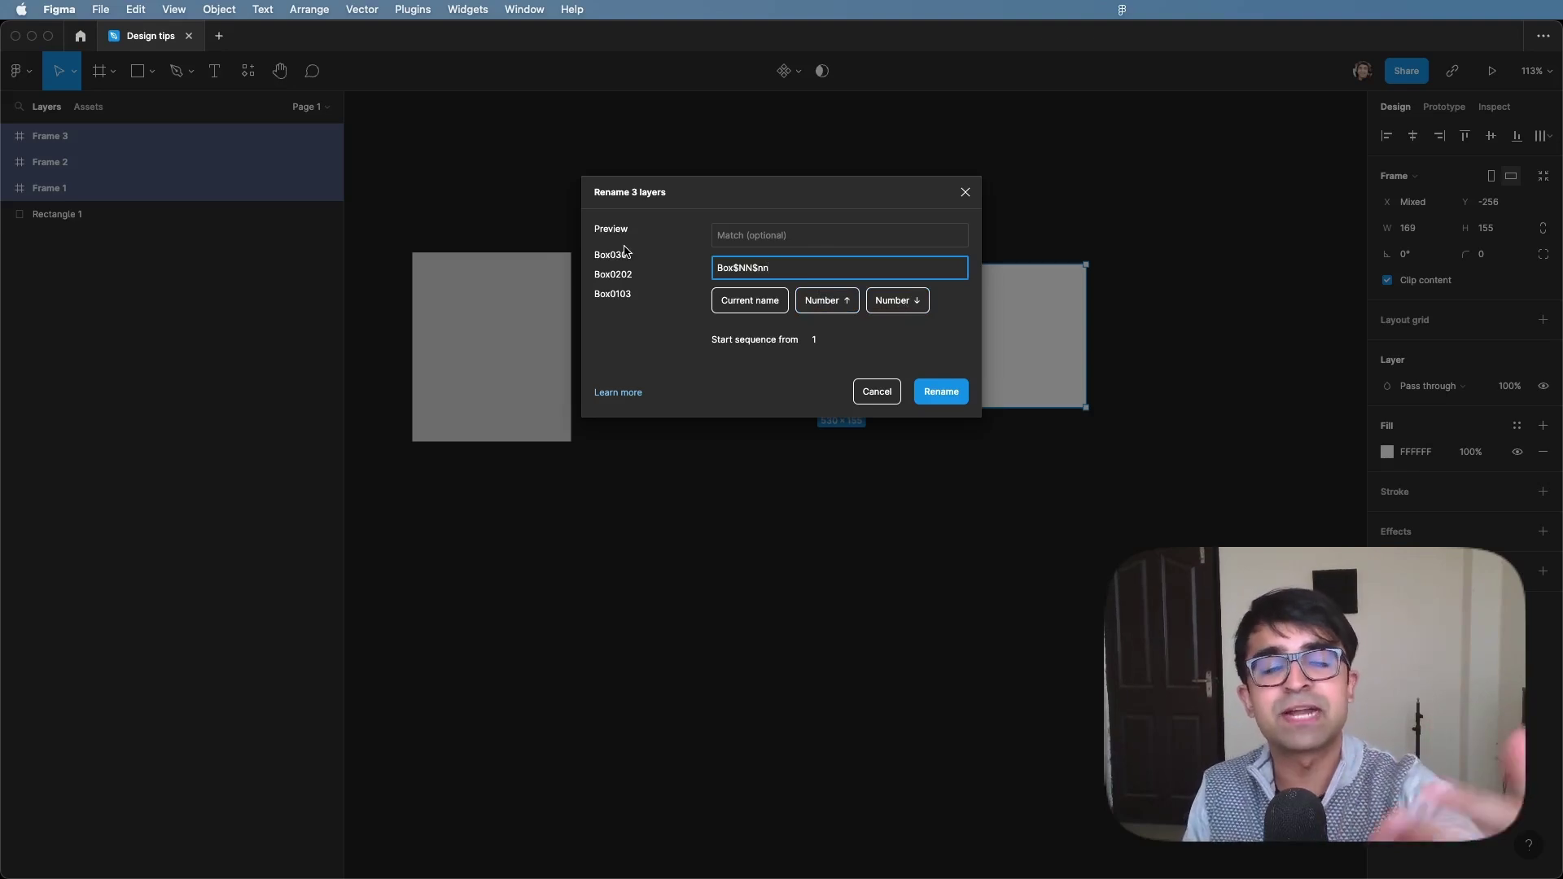
pyautogui.click(820, 339)
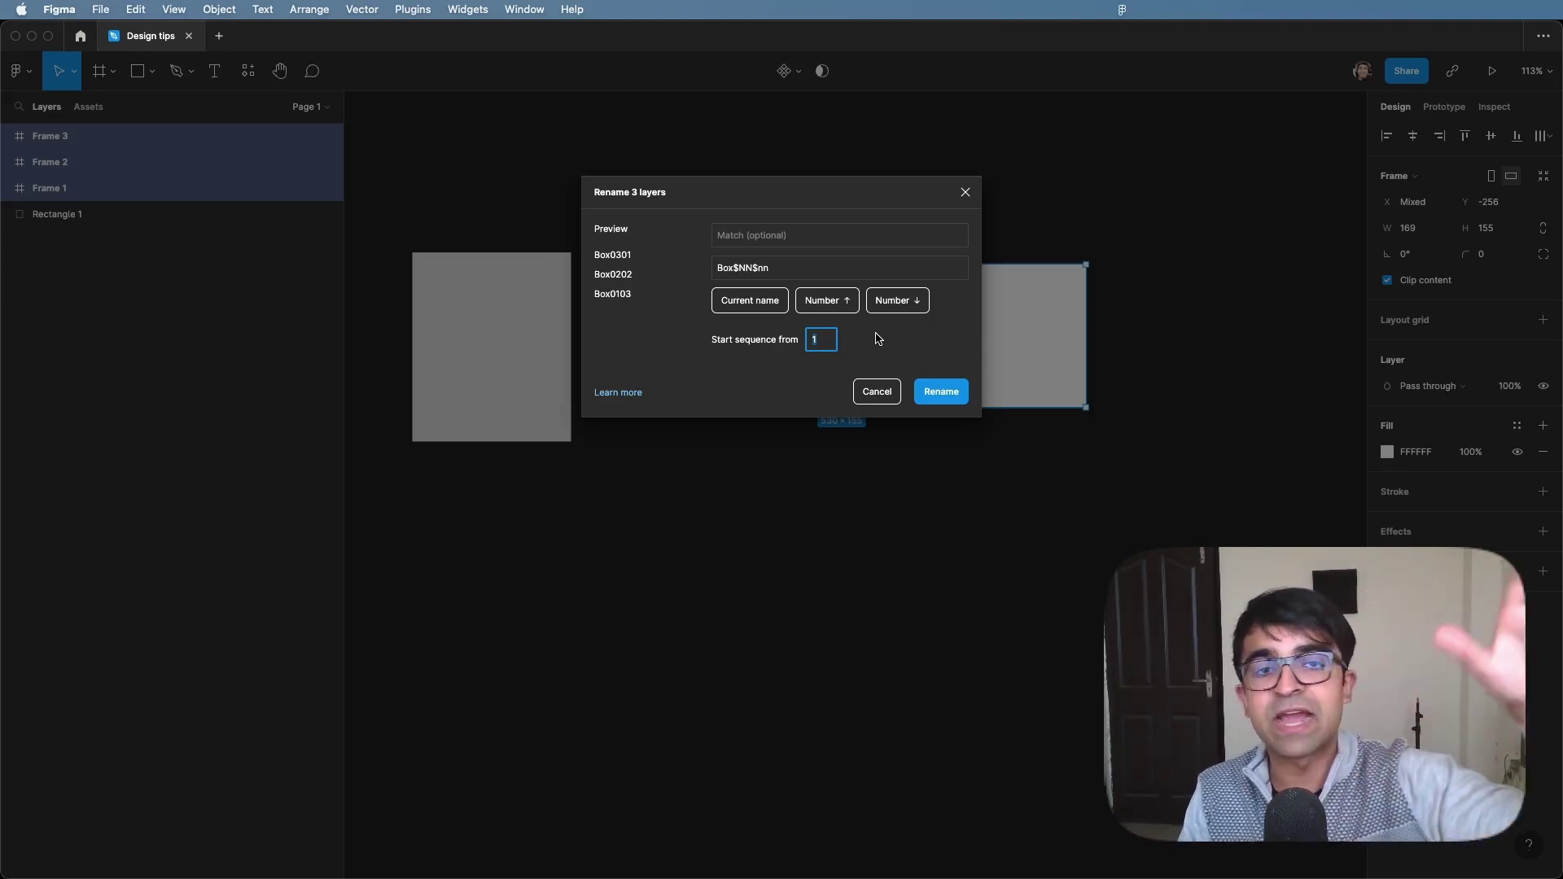
pyautogui.click(942, 392)
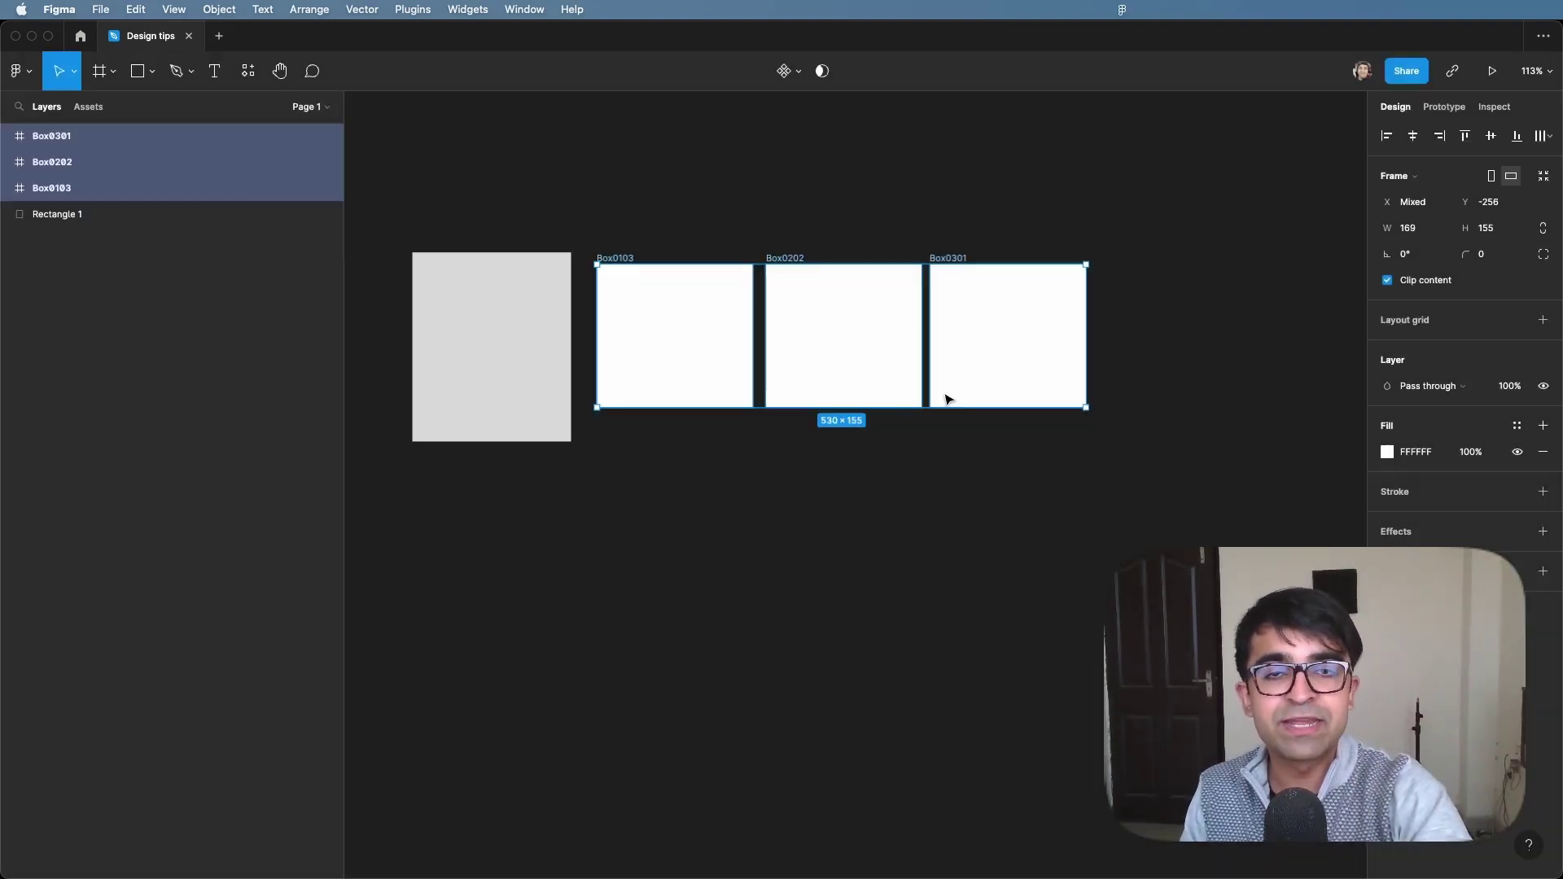
# Click through the renamed frames, ending with Box0202 selected
pyautogui.click(736, 237)
pyautogui.click(631, 273)
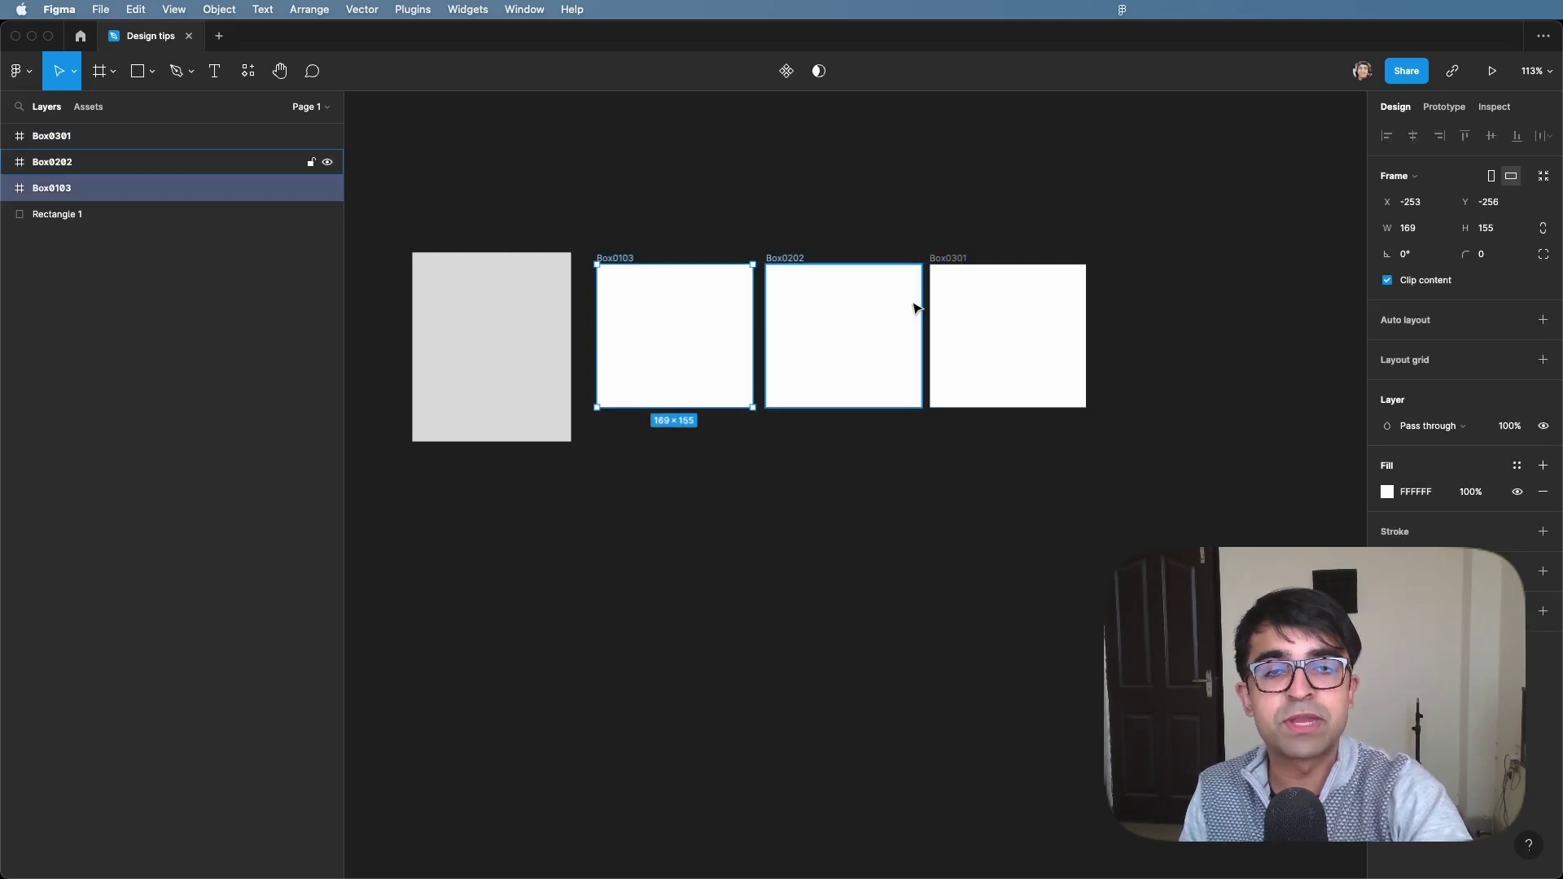
pyautogui.click(1013, 314)
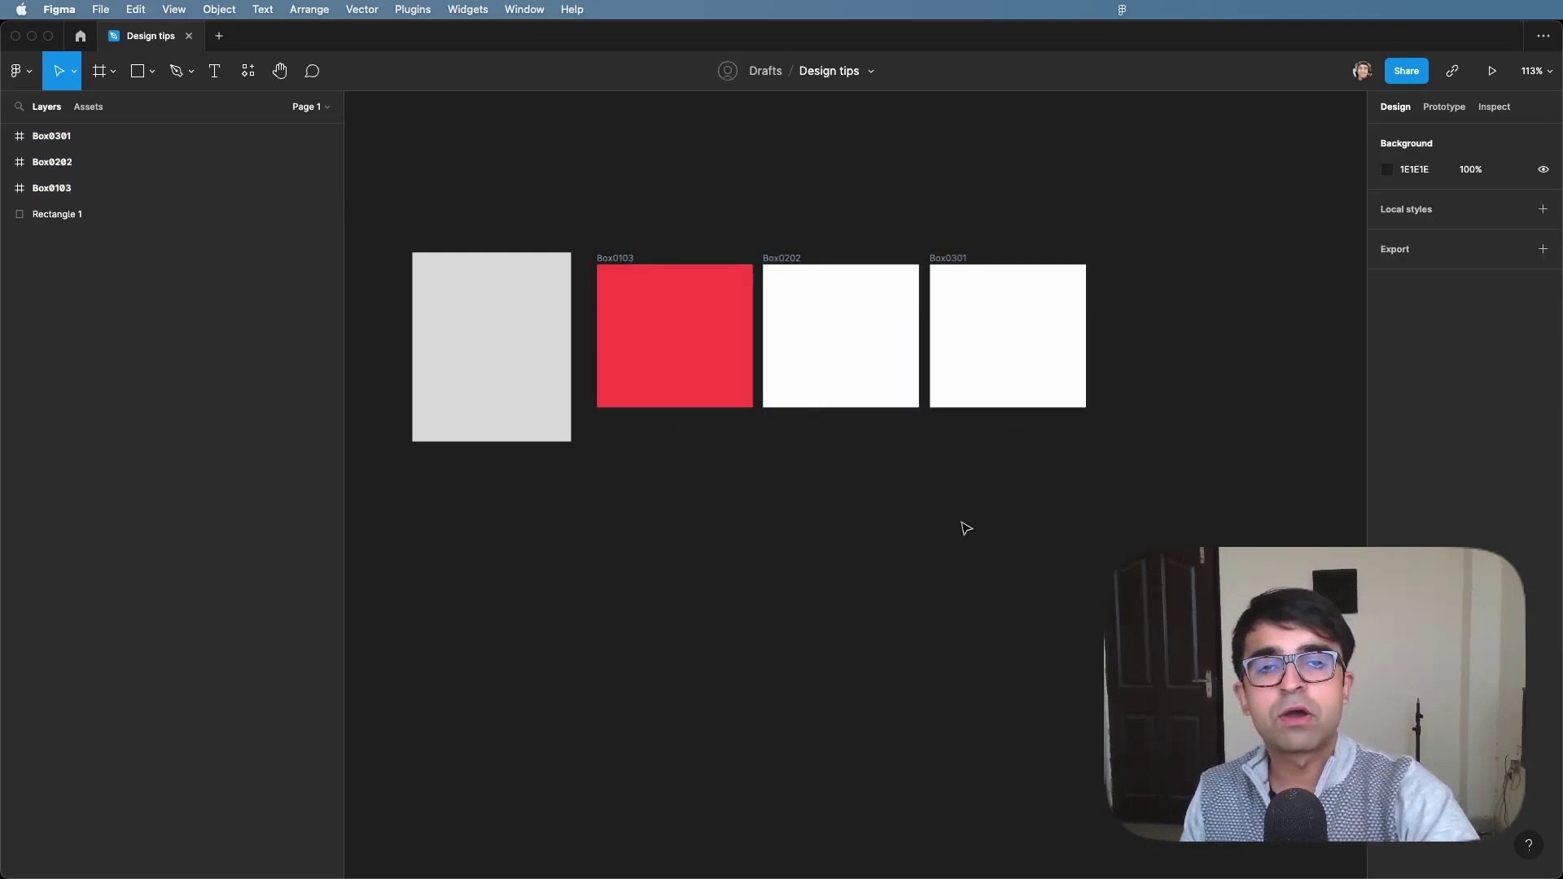
pyautogui.click(814, 336)
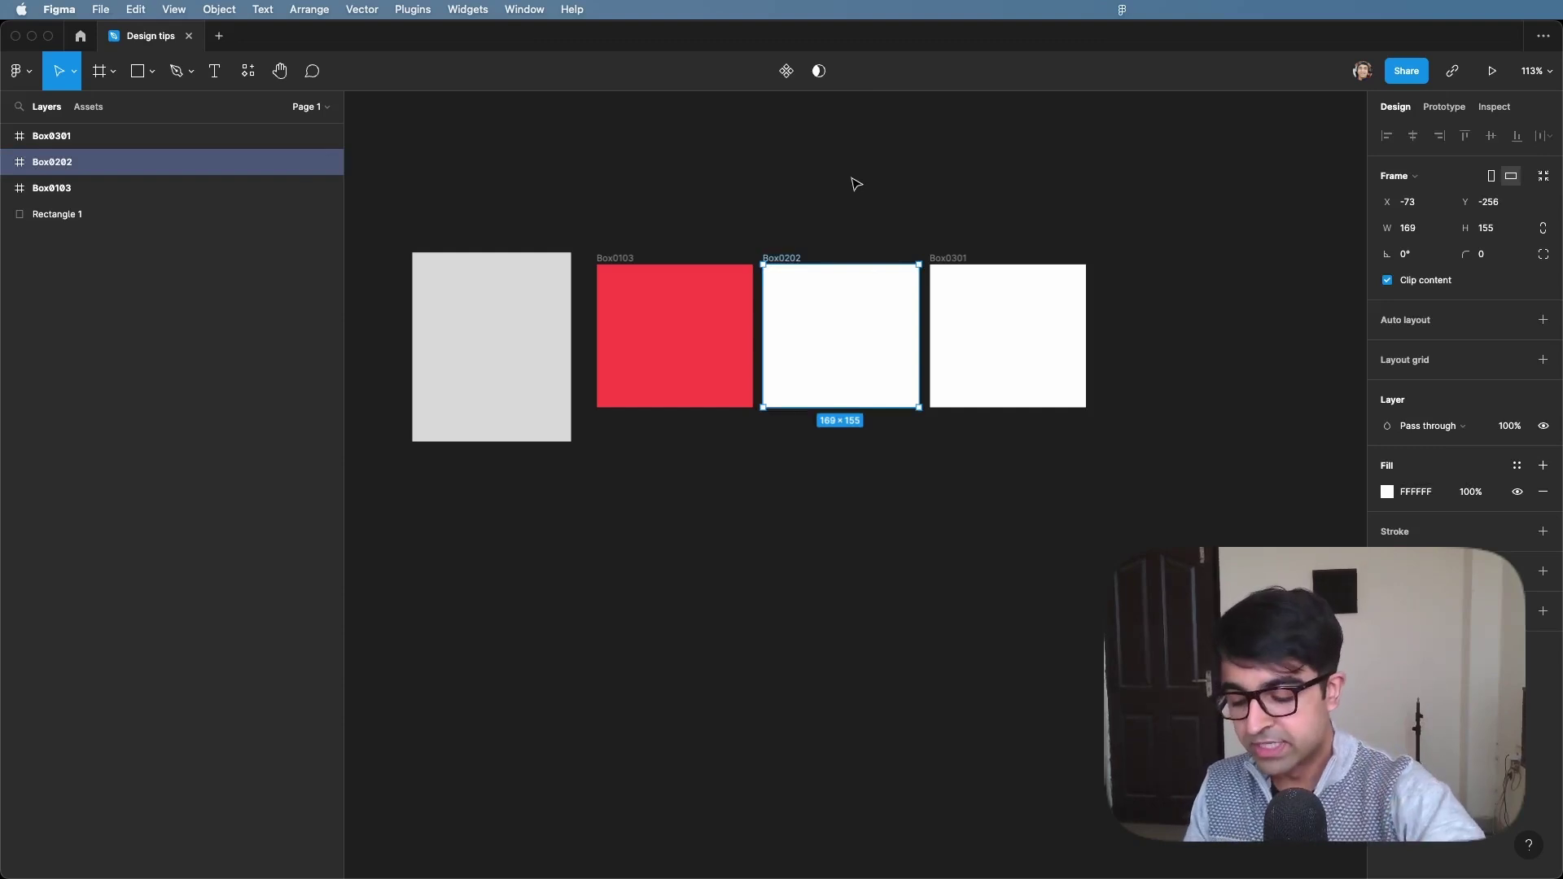
# Use the eyedropper to give Box0202 Box0103's red FF4444 fill
pyautogui.press('i')
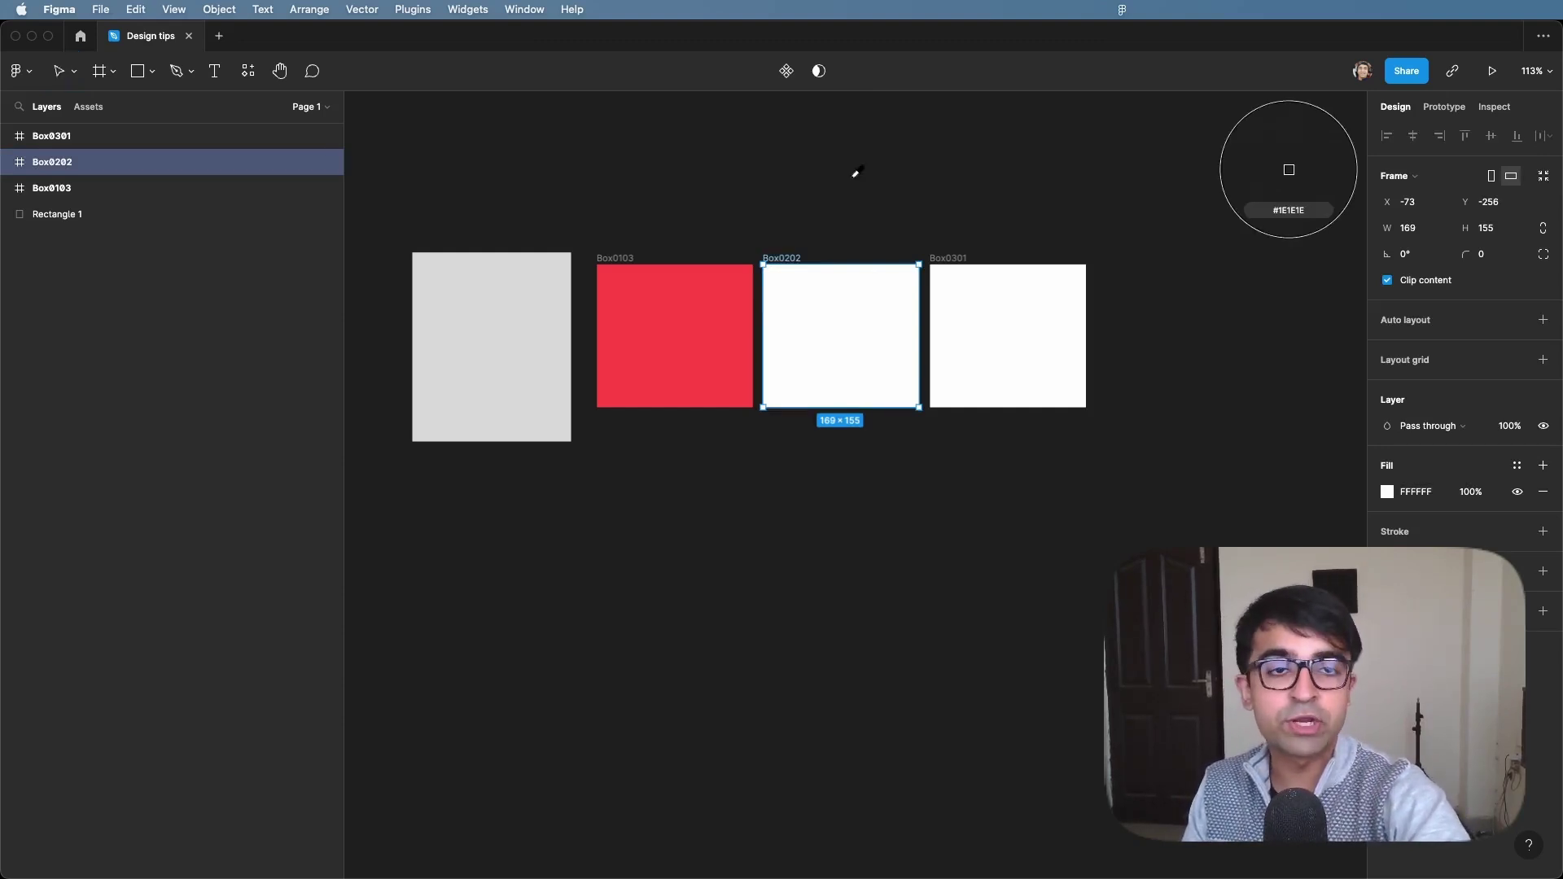
pyautogui.click(676, 328)
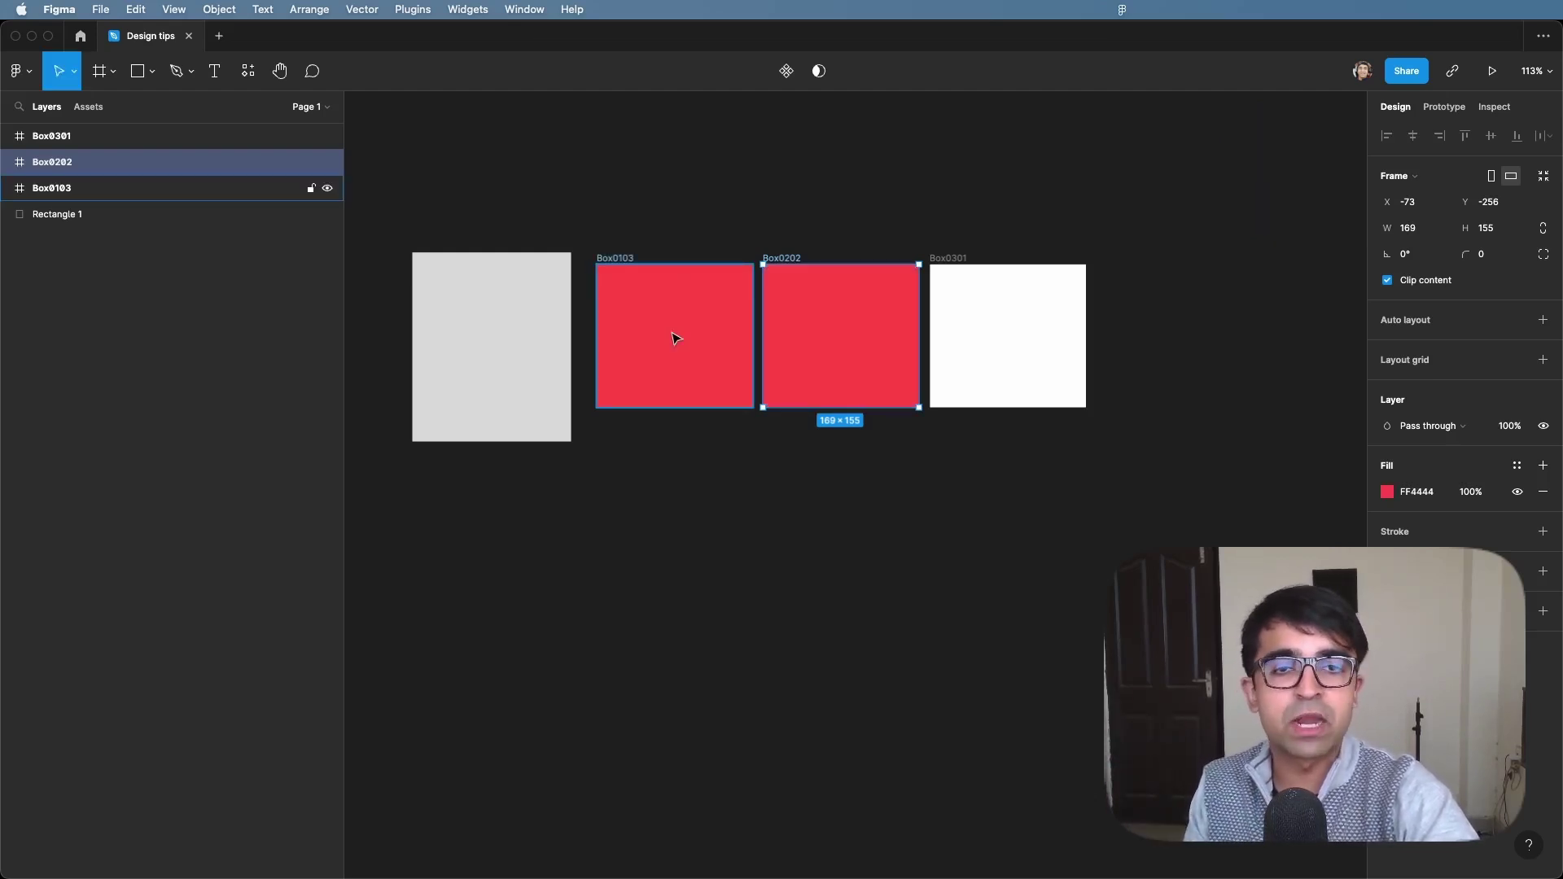
pyautogui.click(1387, 493)
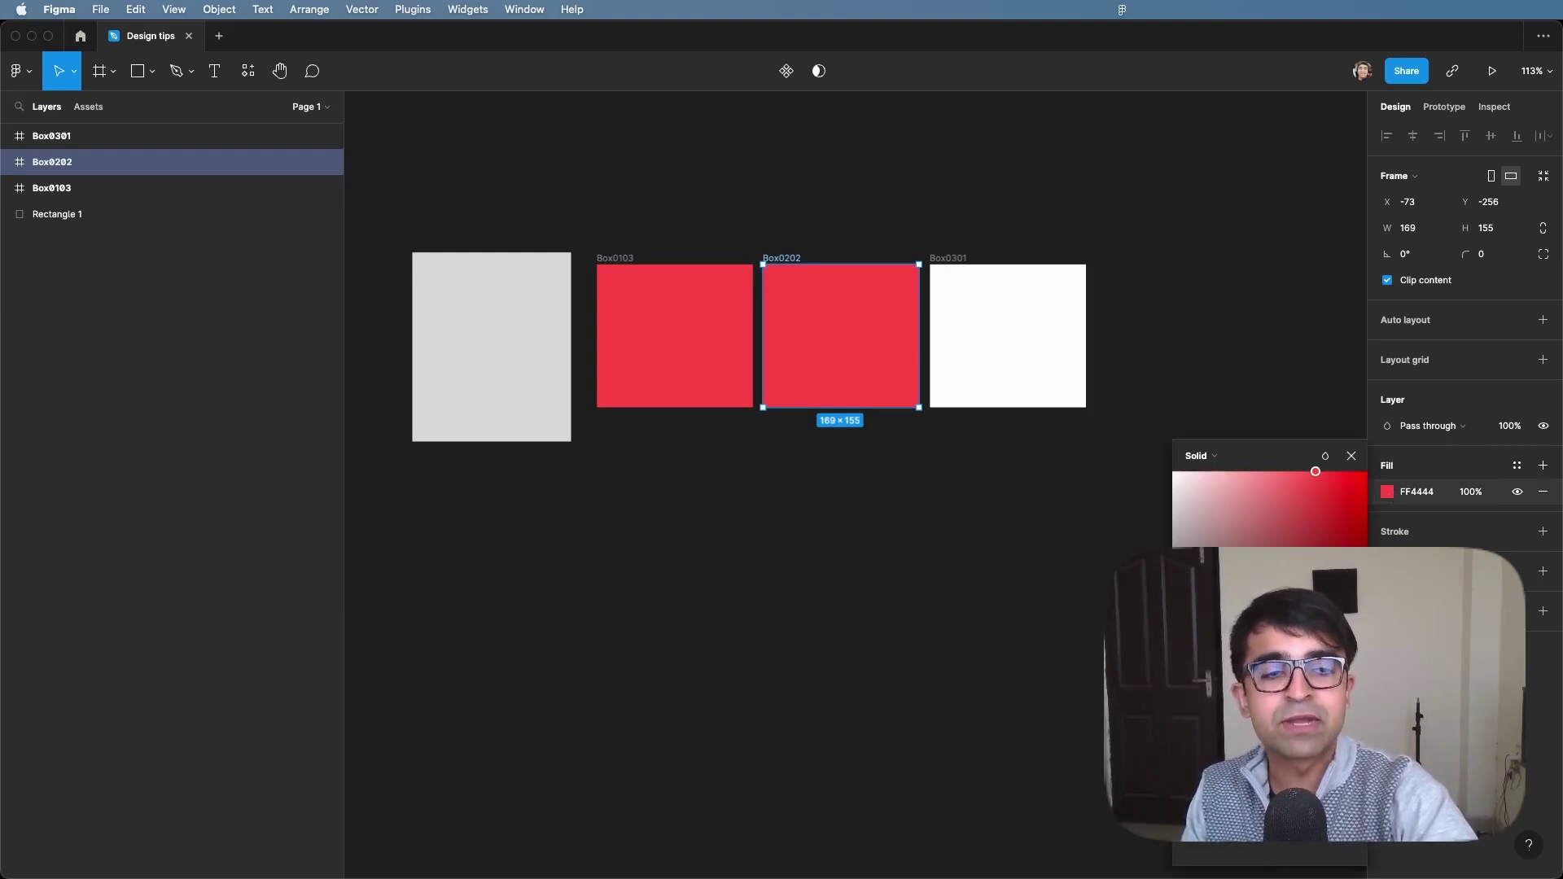
pyautogui.click(1351, 456)
pyautogui.click(1229, 370)
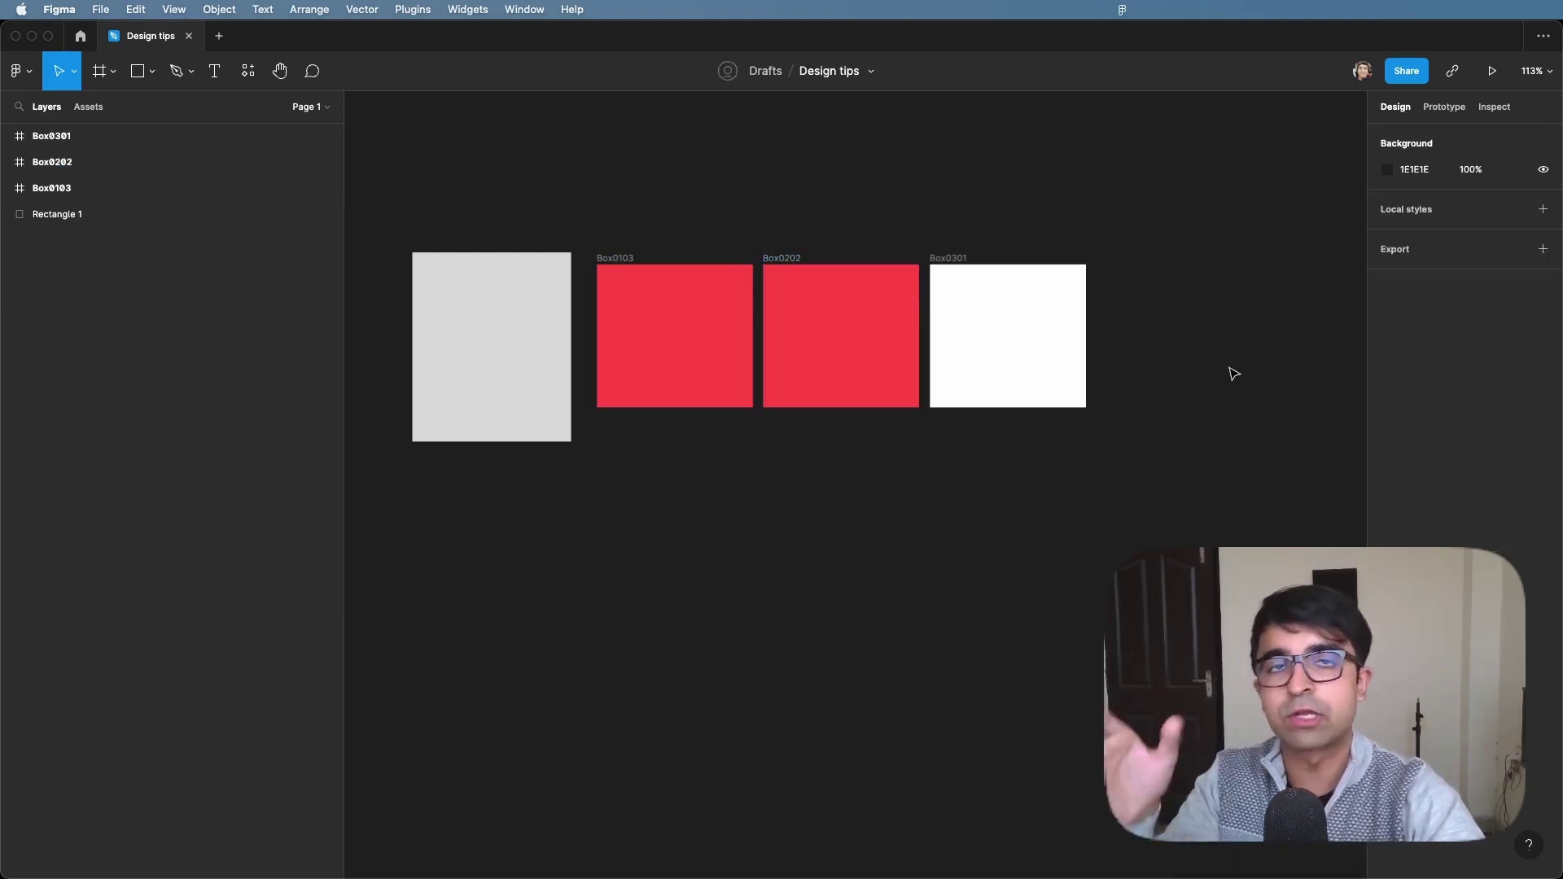
pyautogui.click(882, 349)
# Select Box0301 and try red, blue, crimson and orange as its fill by colour name
pyautogui.click(951, 343)
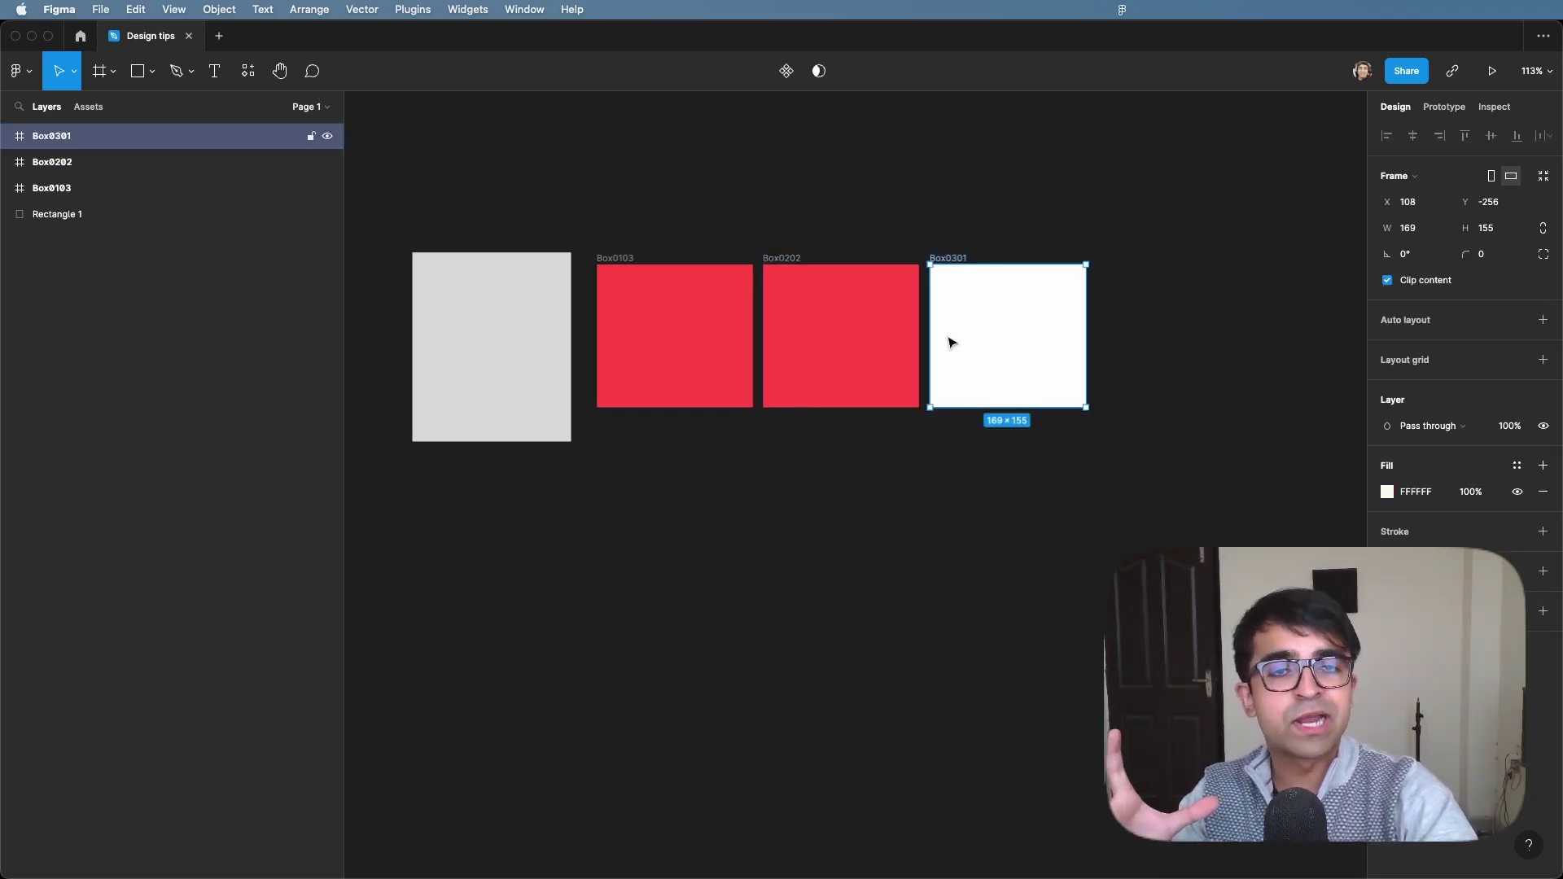
pyautogui.click(1436, 495)
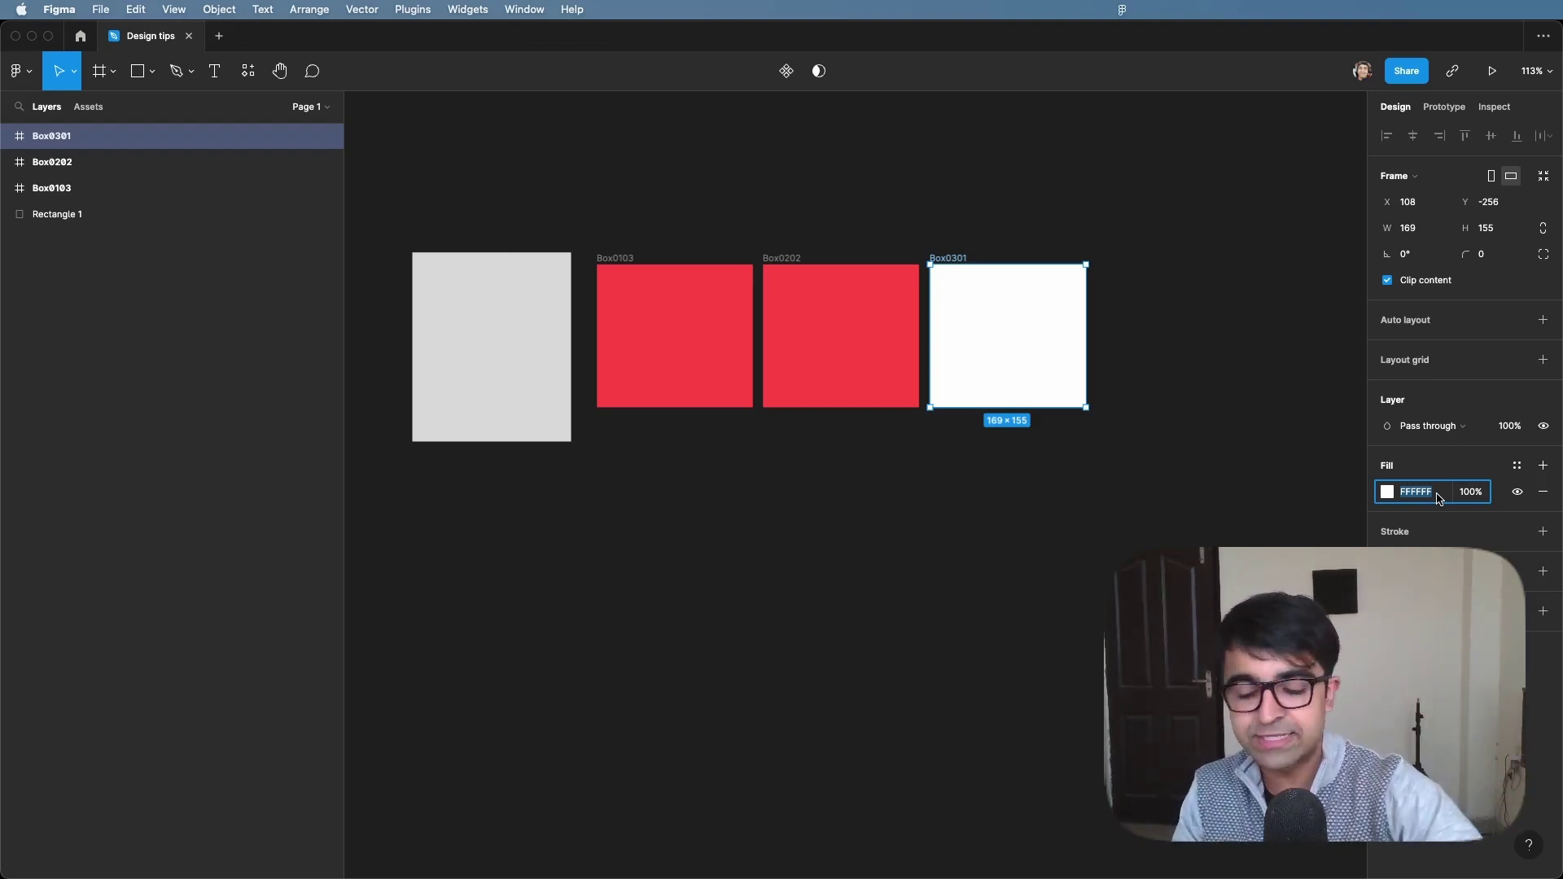
pyautogui.write('red')
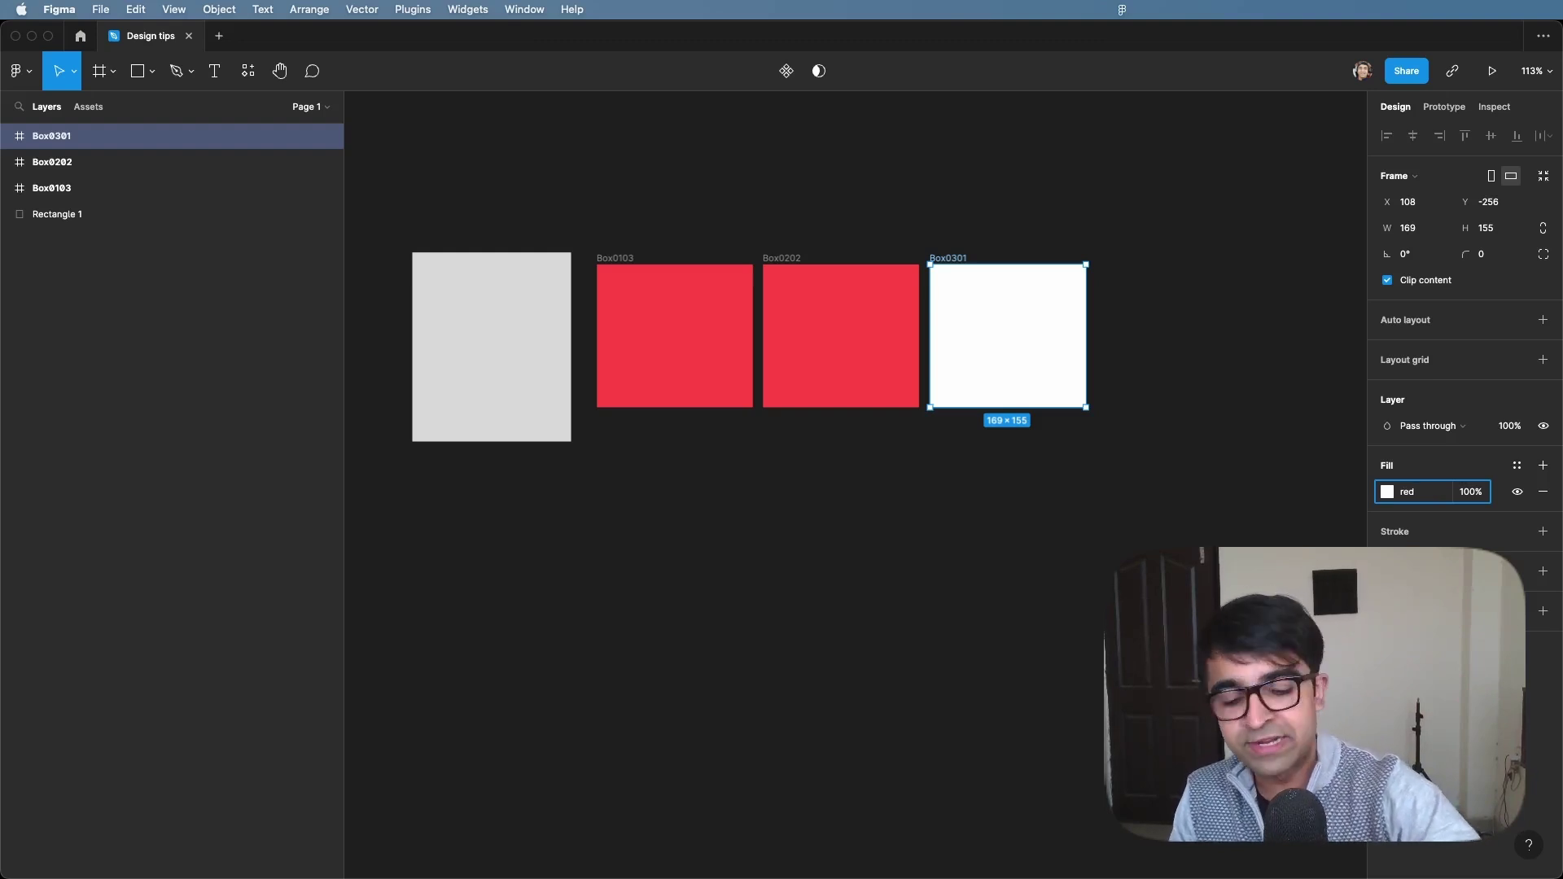
pyautogui.press('Return')
pyautogui.click(1413, 499)
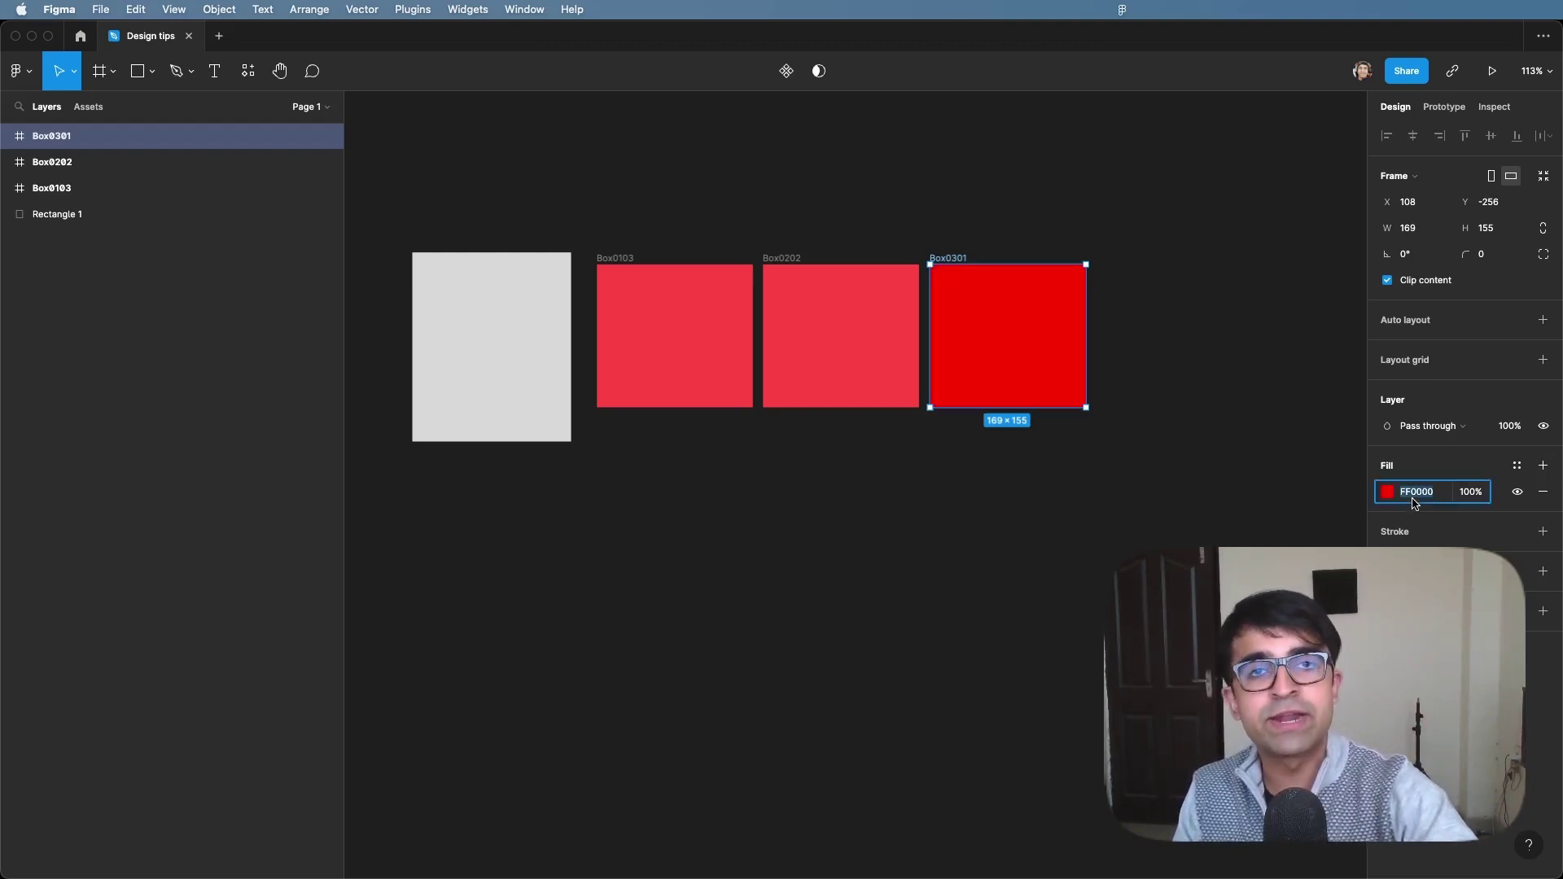
pyautogui.write('blue')
pyautogui.press('Return')
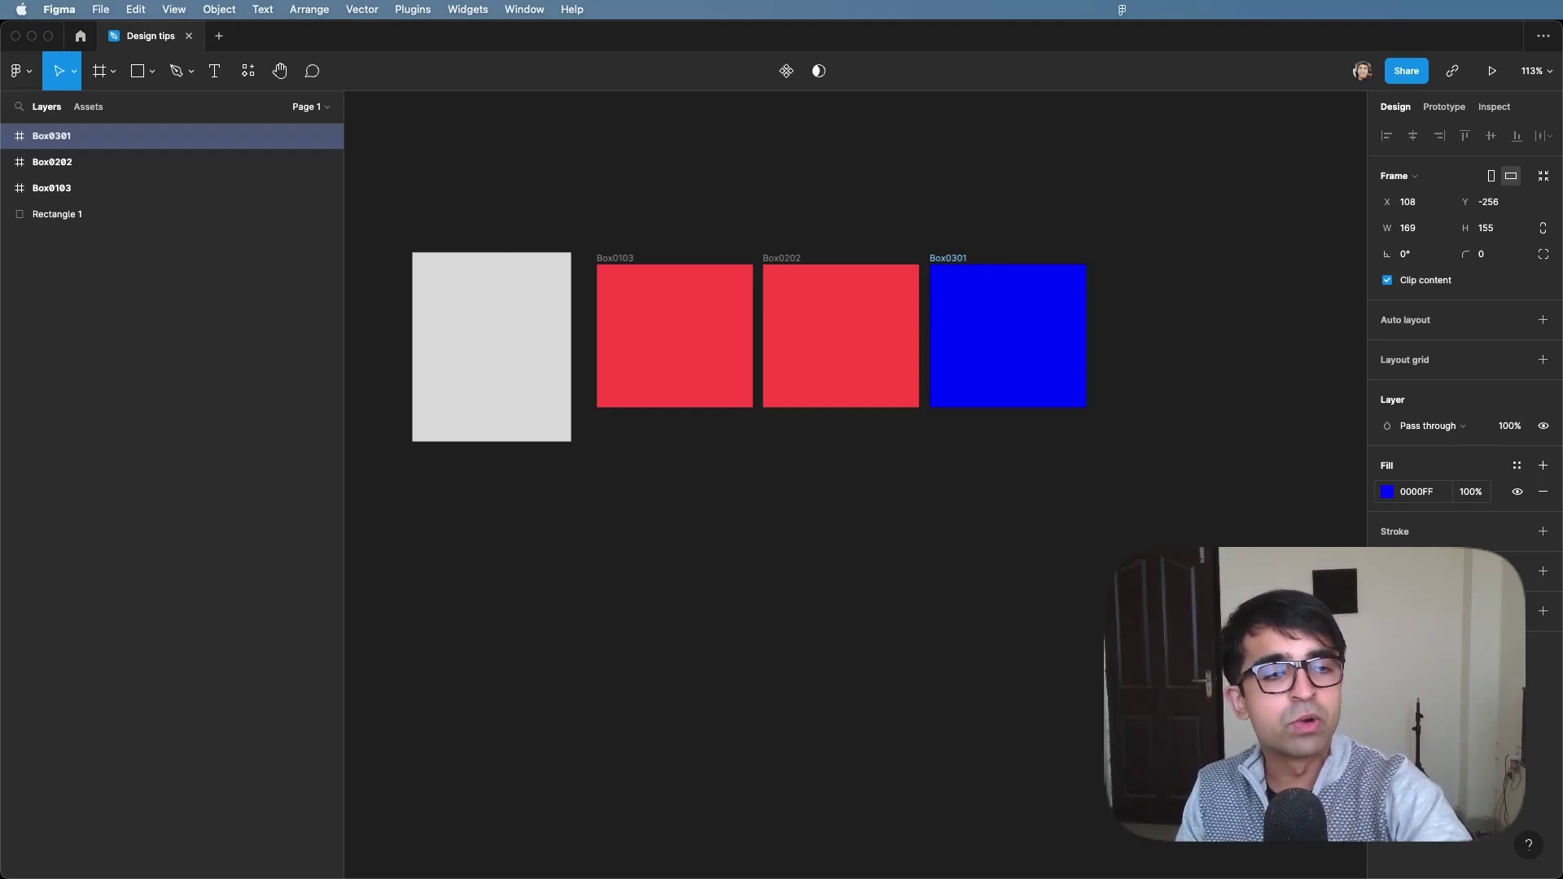
pyautogui.click(1414, 495)
pyautogui.write('crimson')
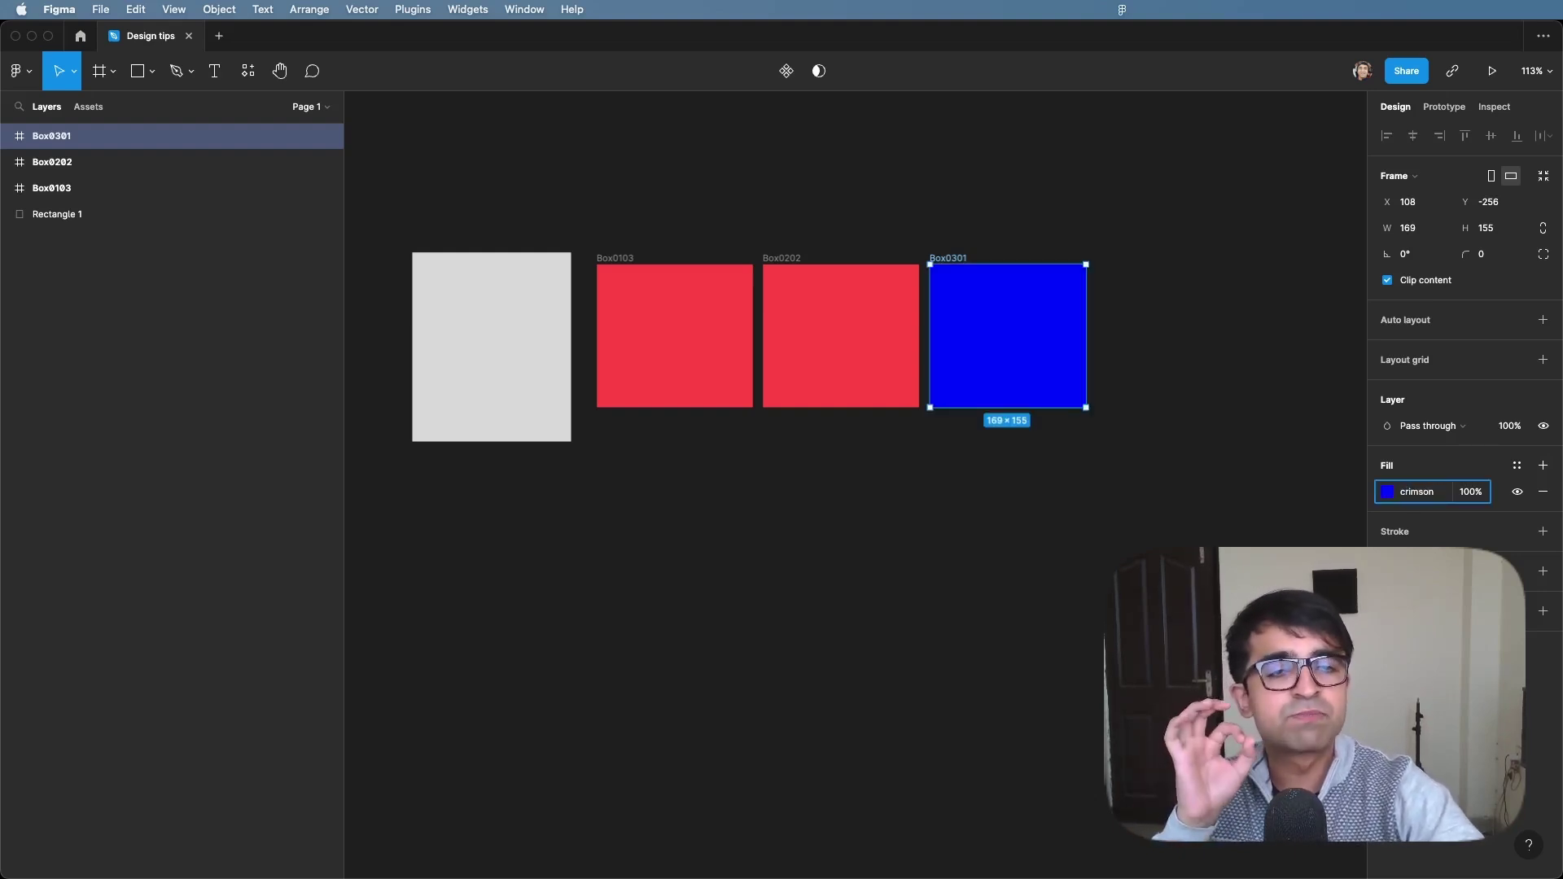
pyautogui.press('Return')
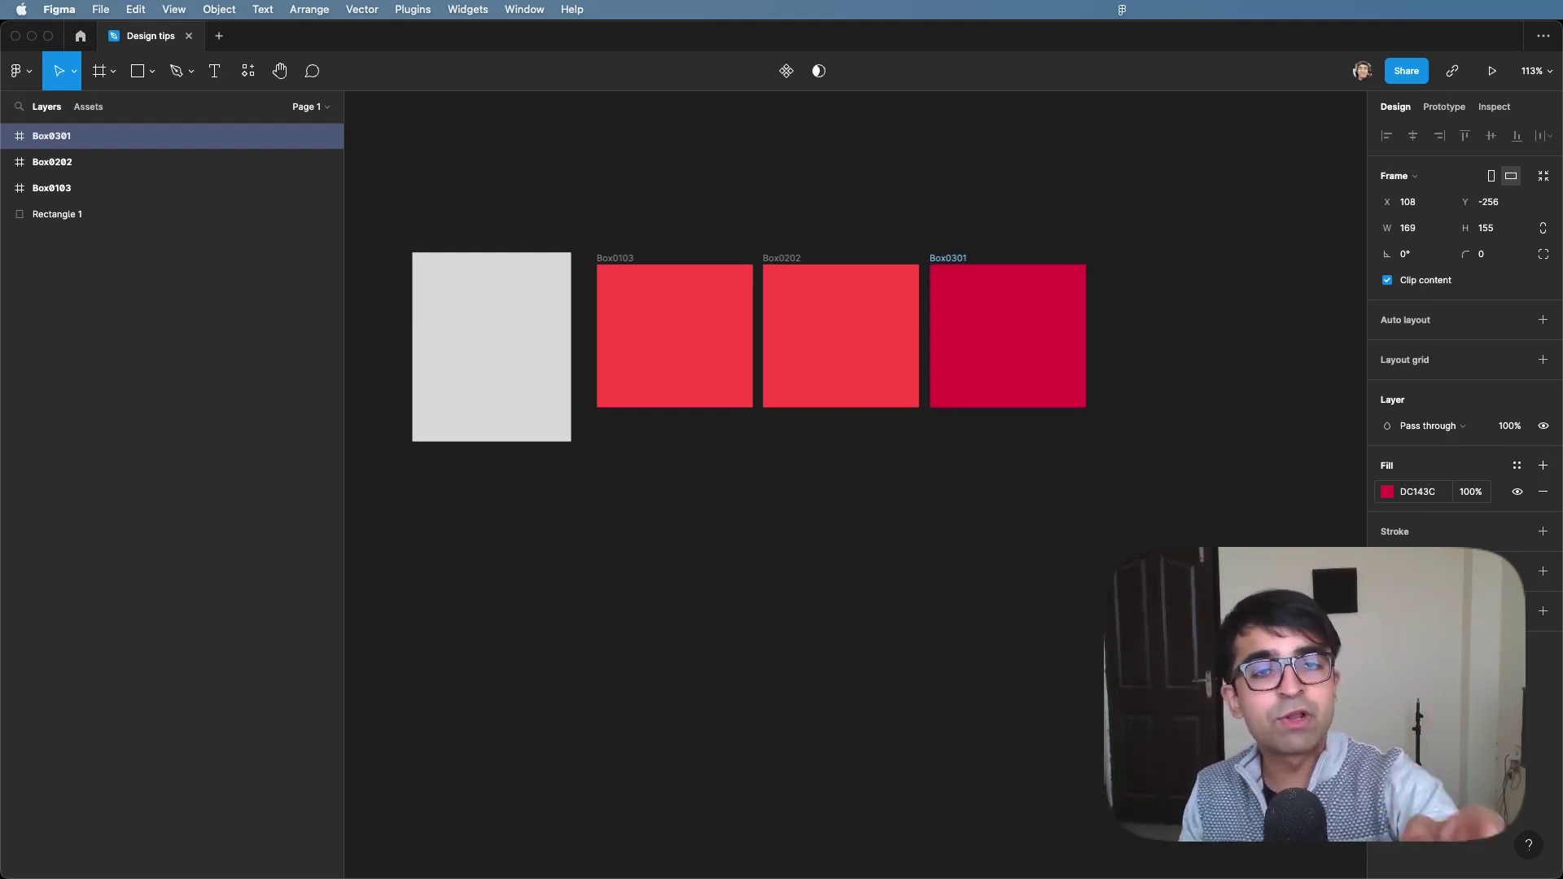
pyautogui.write('orange')
pyautogui.press('Return')
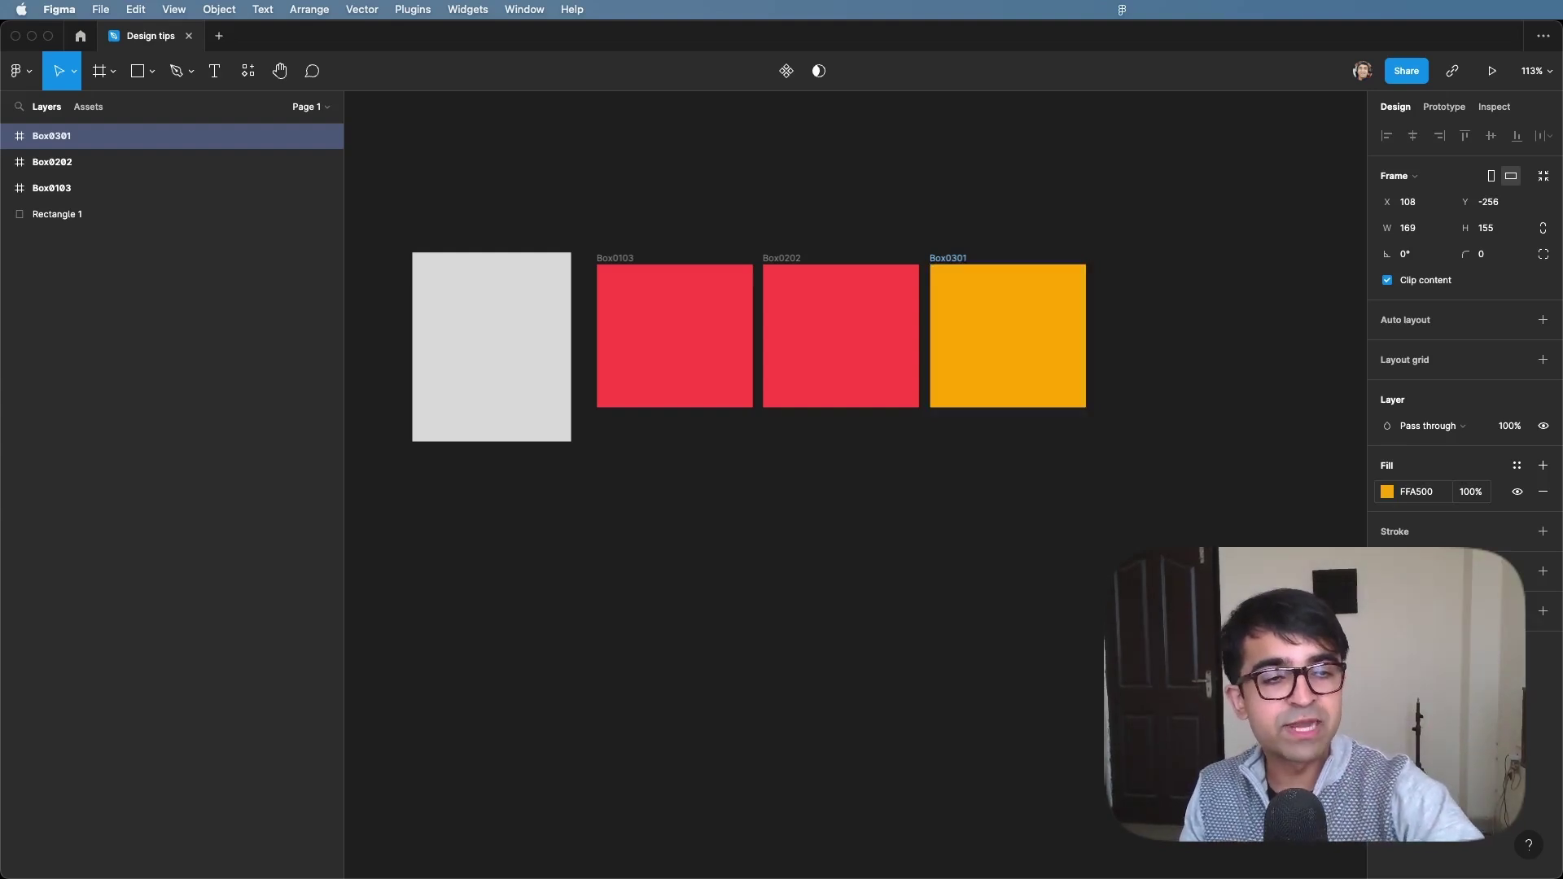
# Try carrot orange, then settle on pink (FFC0CB) as Box0301's fill
pyautogui.click(1425, 502)
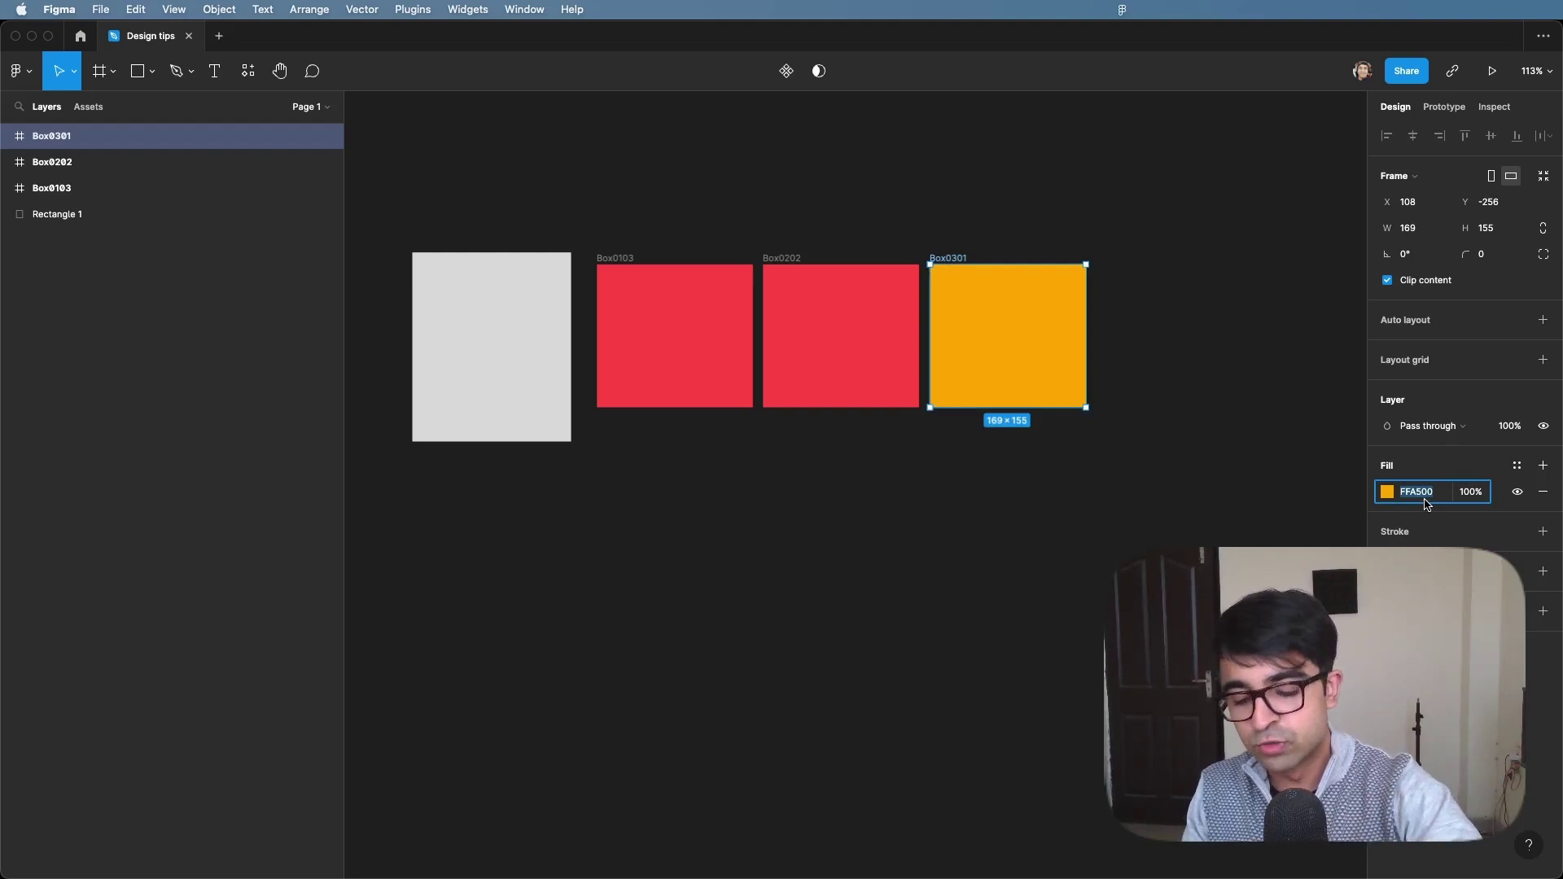
pyautogui.write('carrot orang')
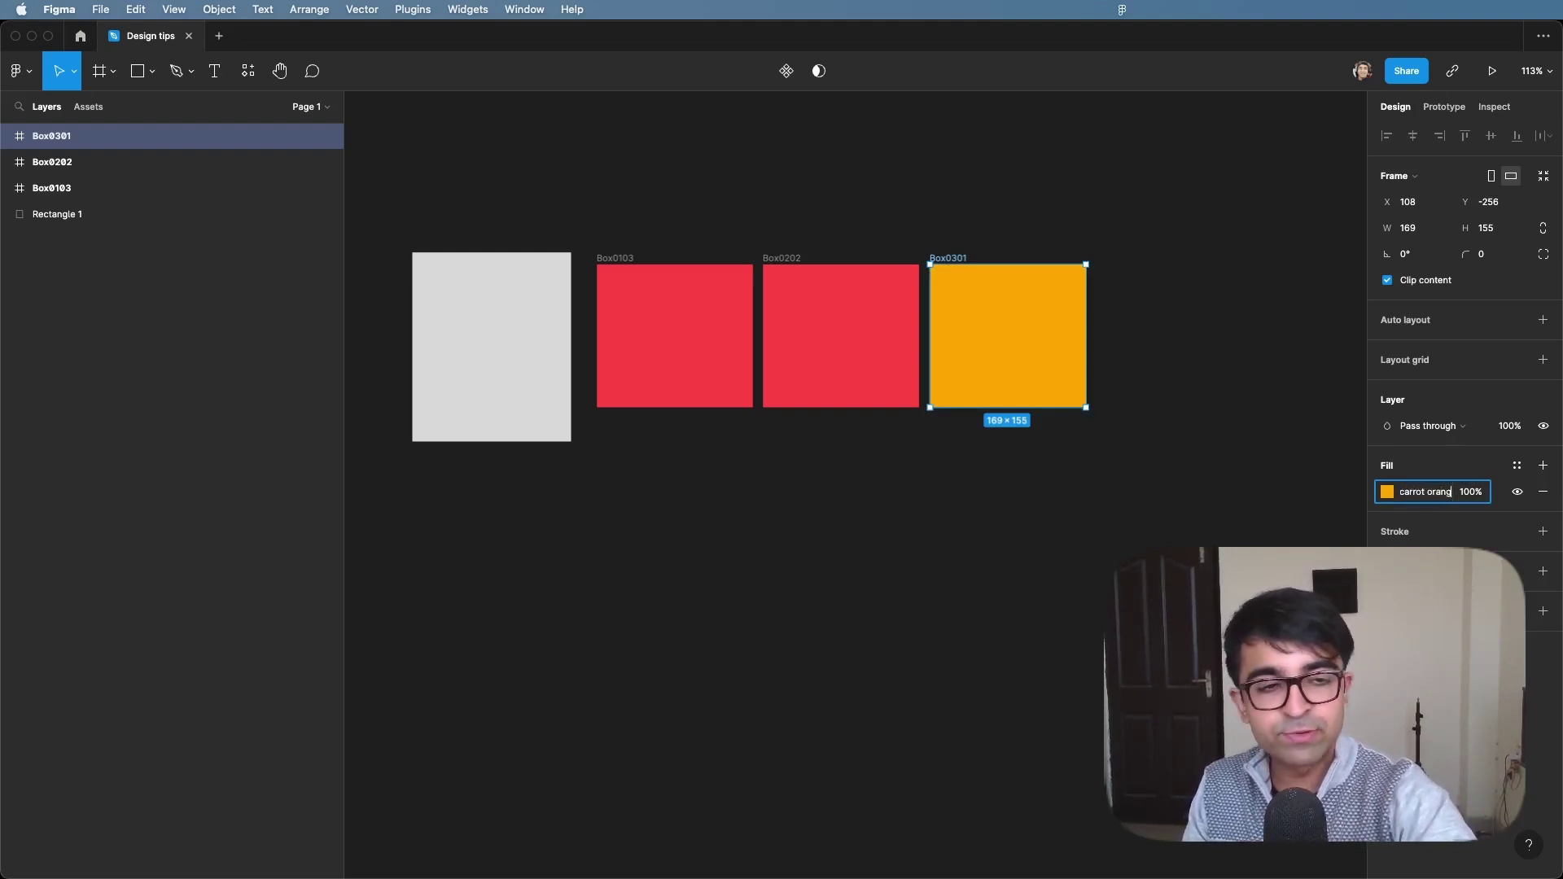
pyautogui.press('Return')
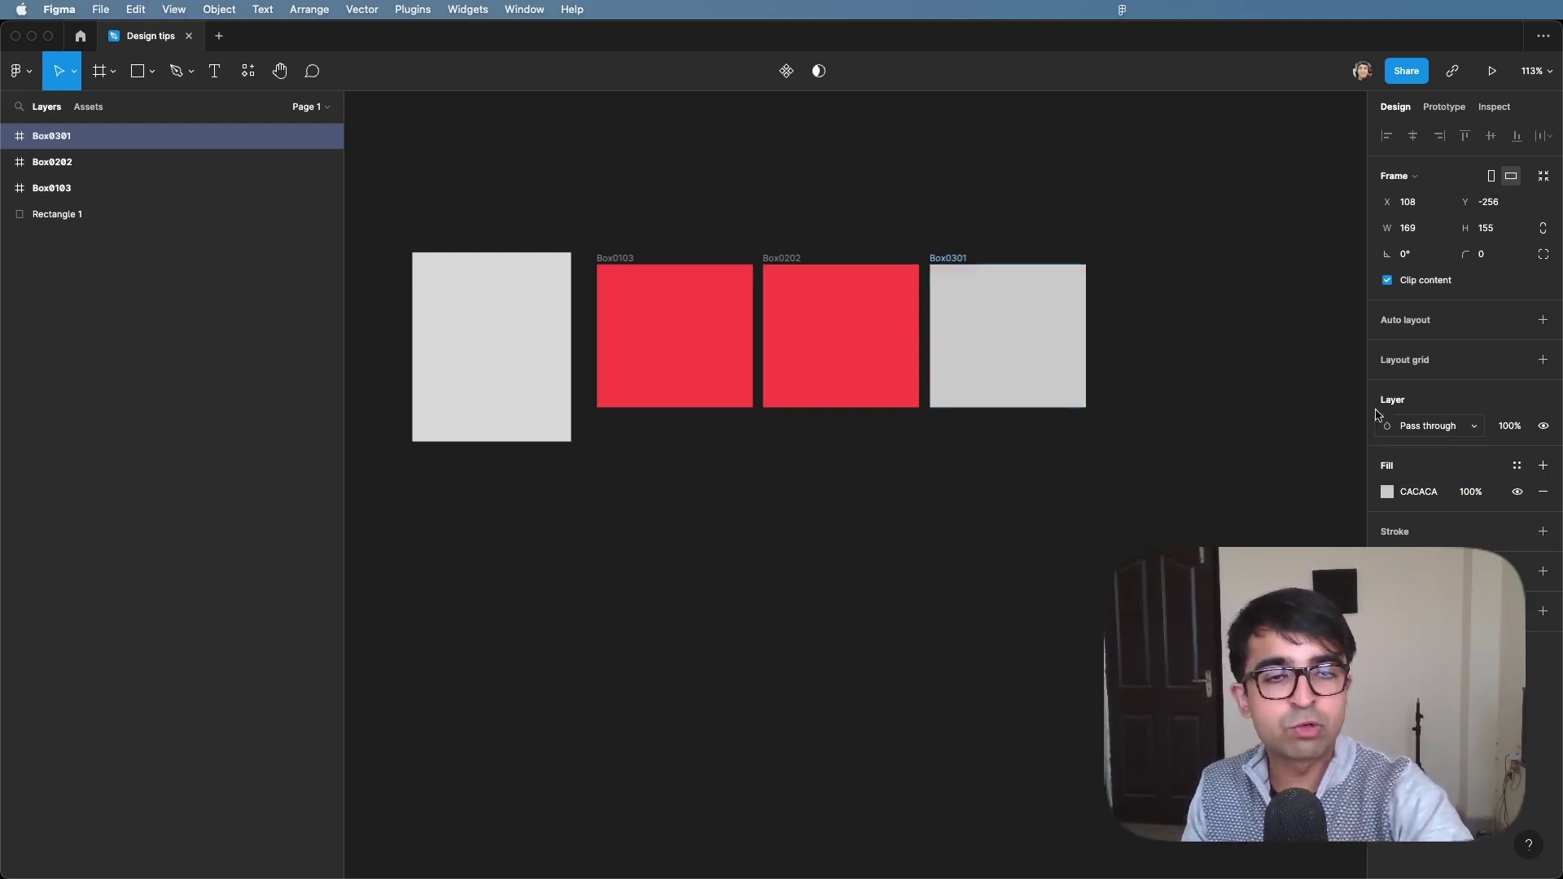
pyautogui.click(1429, 498)
pyautogui.write('pink')
pyautogui.press('Return')
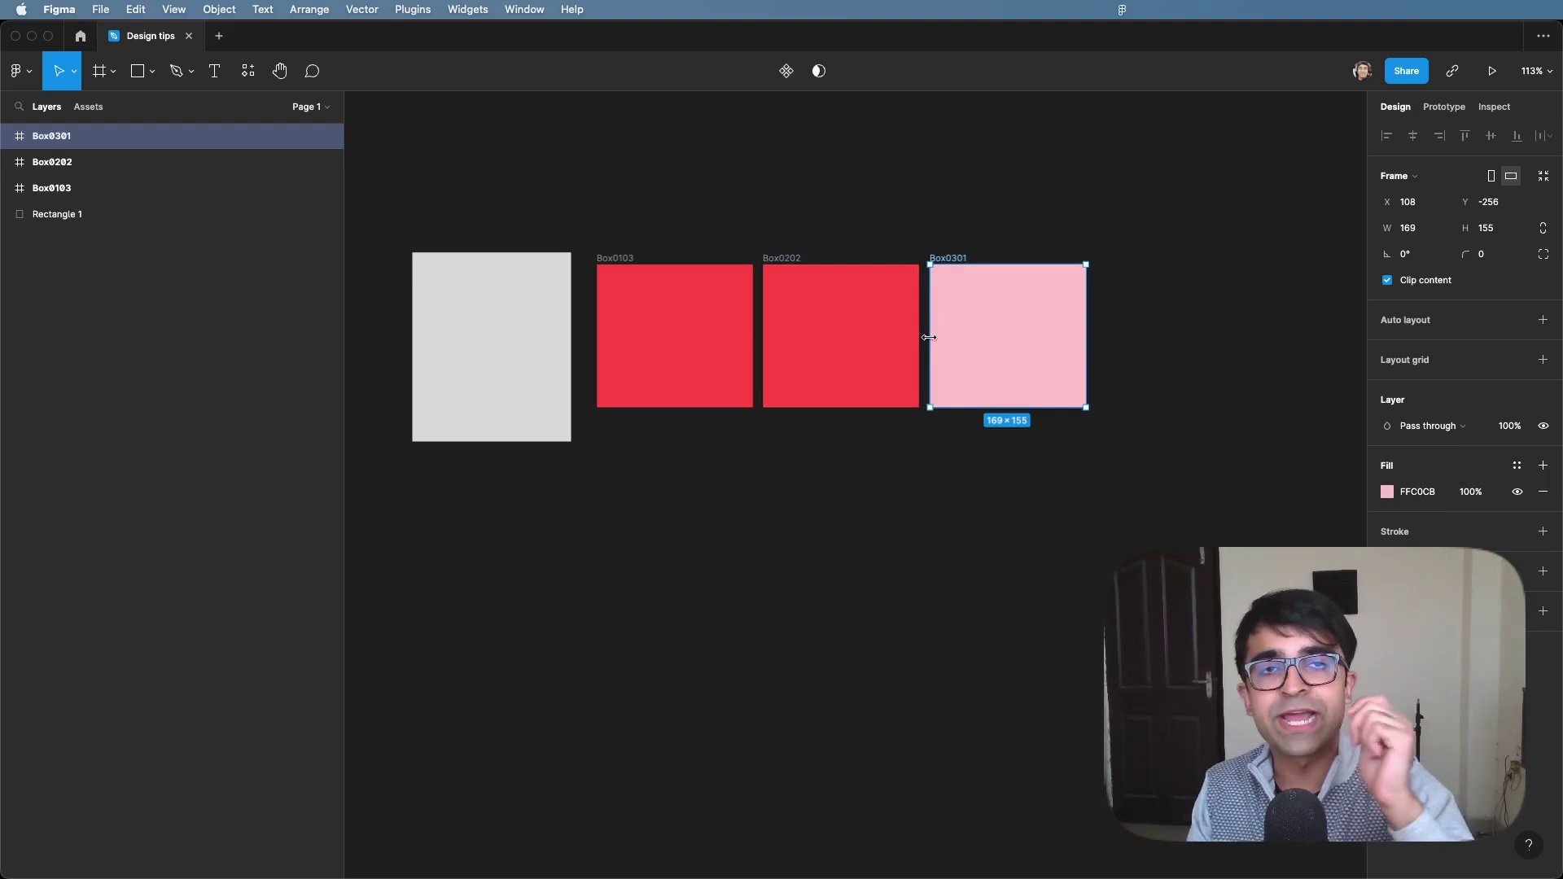
pyautogui.click(1410, 494)
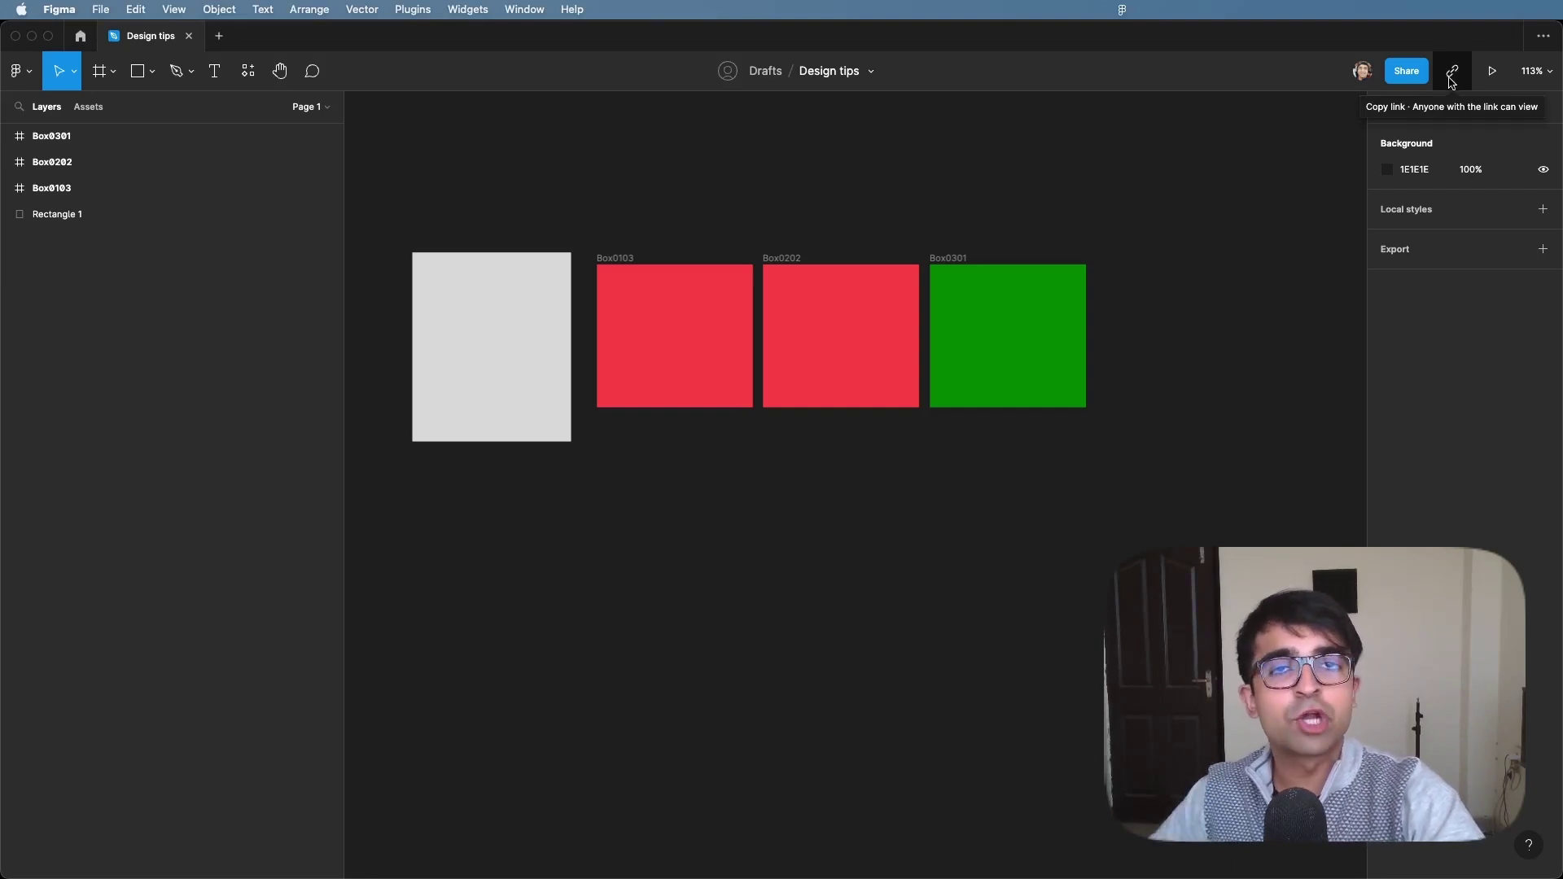
# Copy the Design tips file link, then go to the Recently viewed file browser
pyautogui.click(1452, 75)
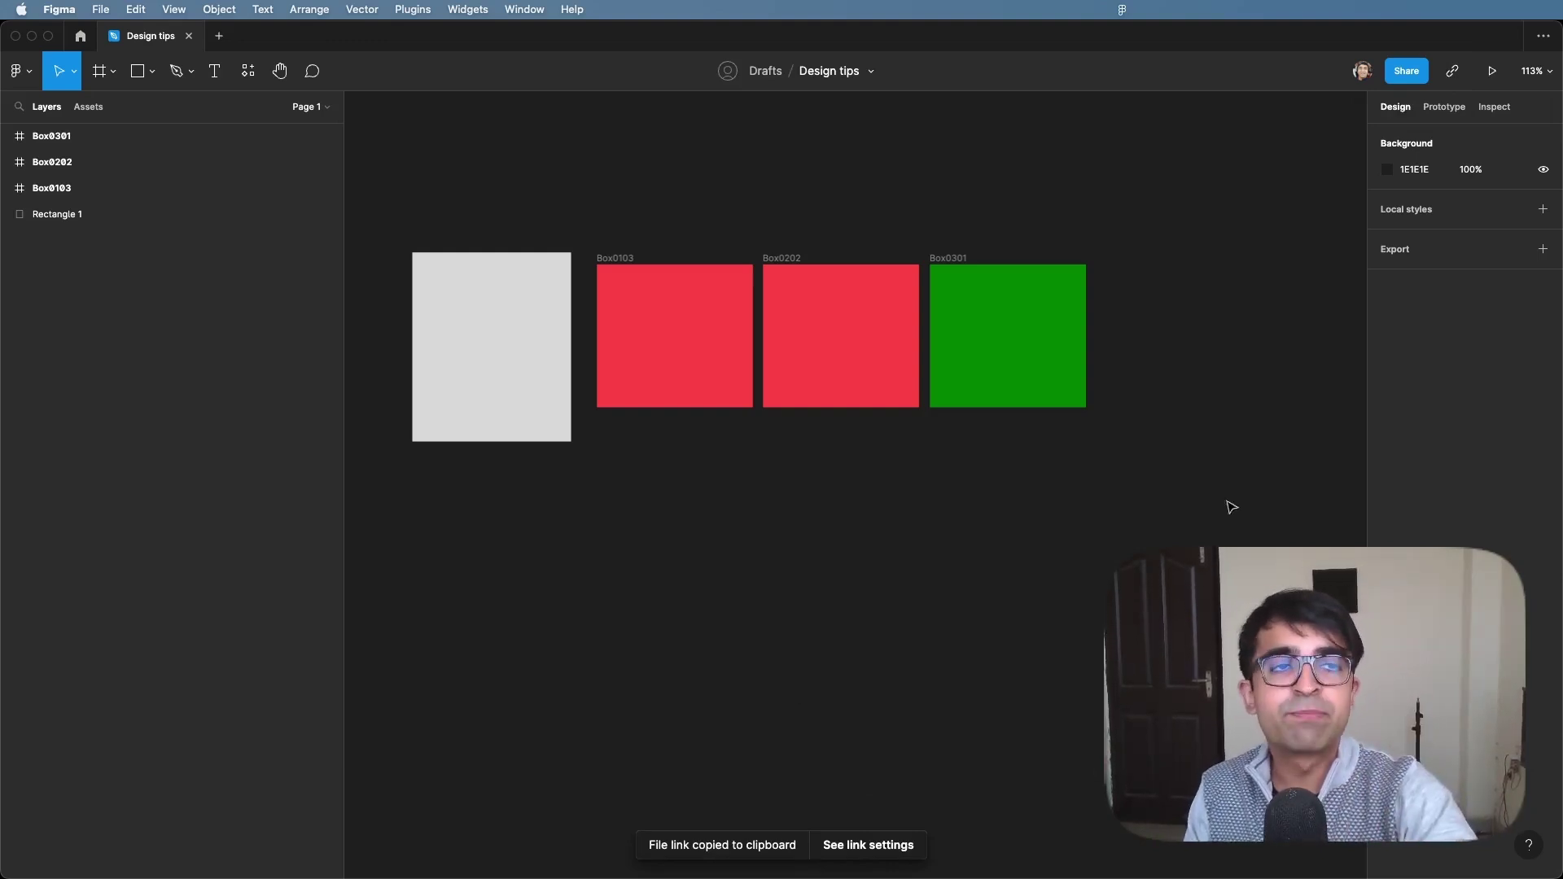
pyautogui.click(1398, 75)
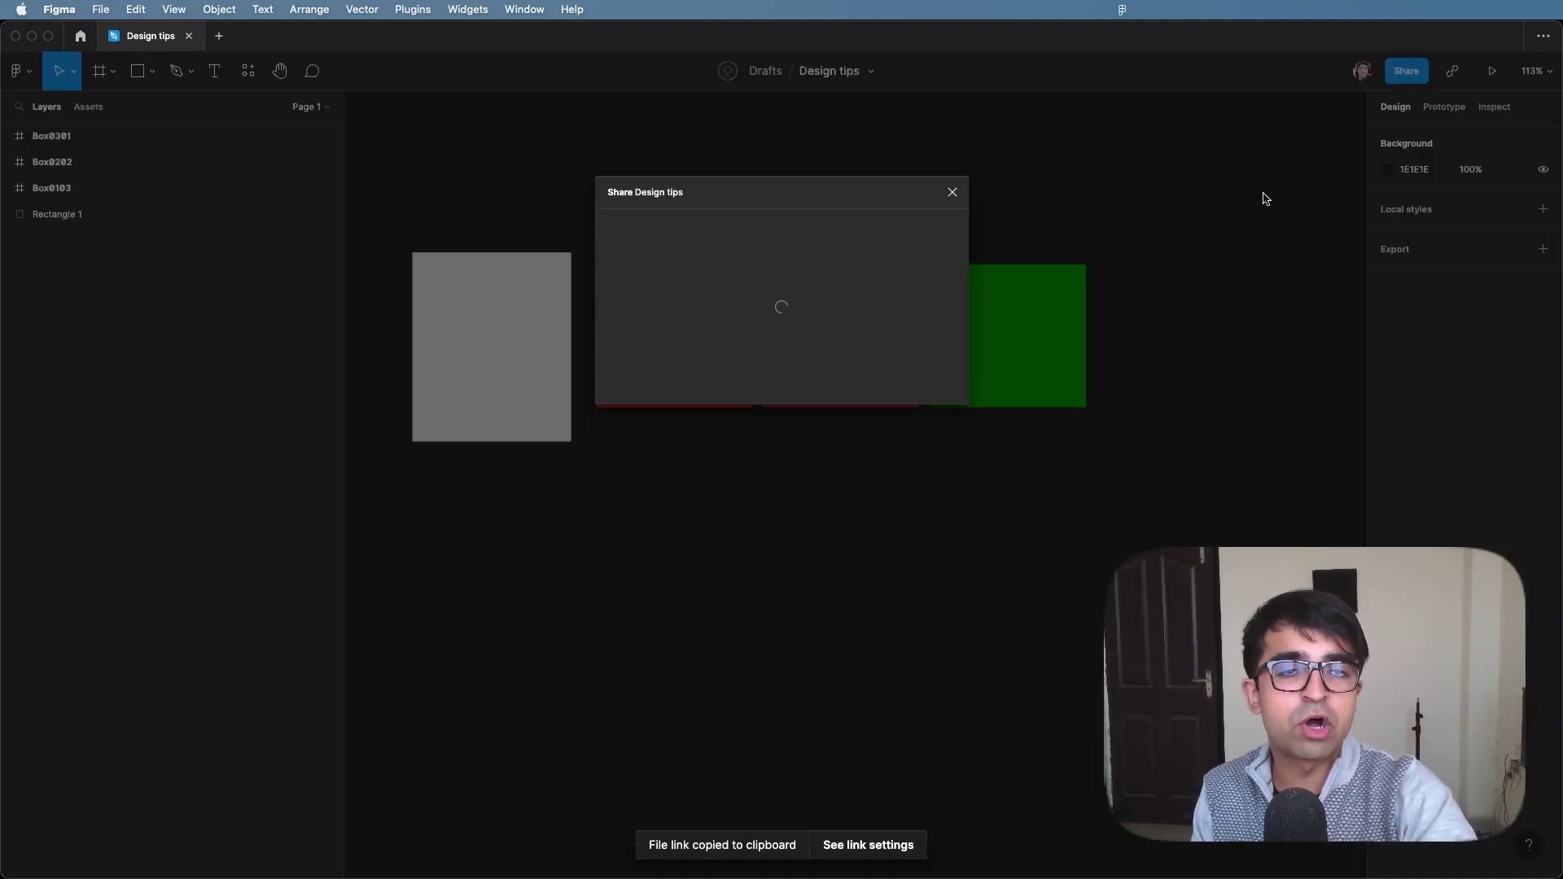
pyautogui.click(956, 205)
pyautogui.click(80, 35)
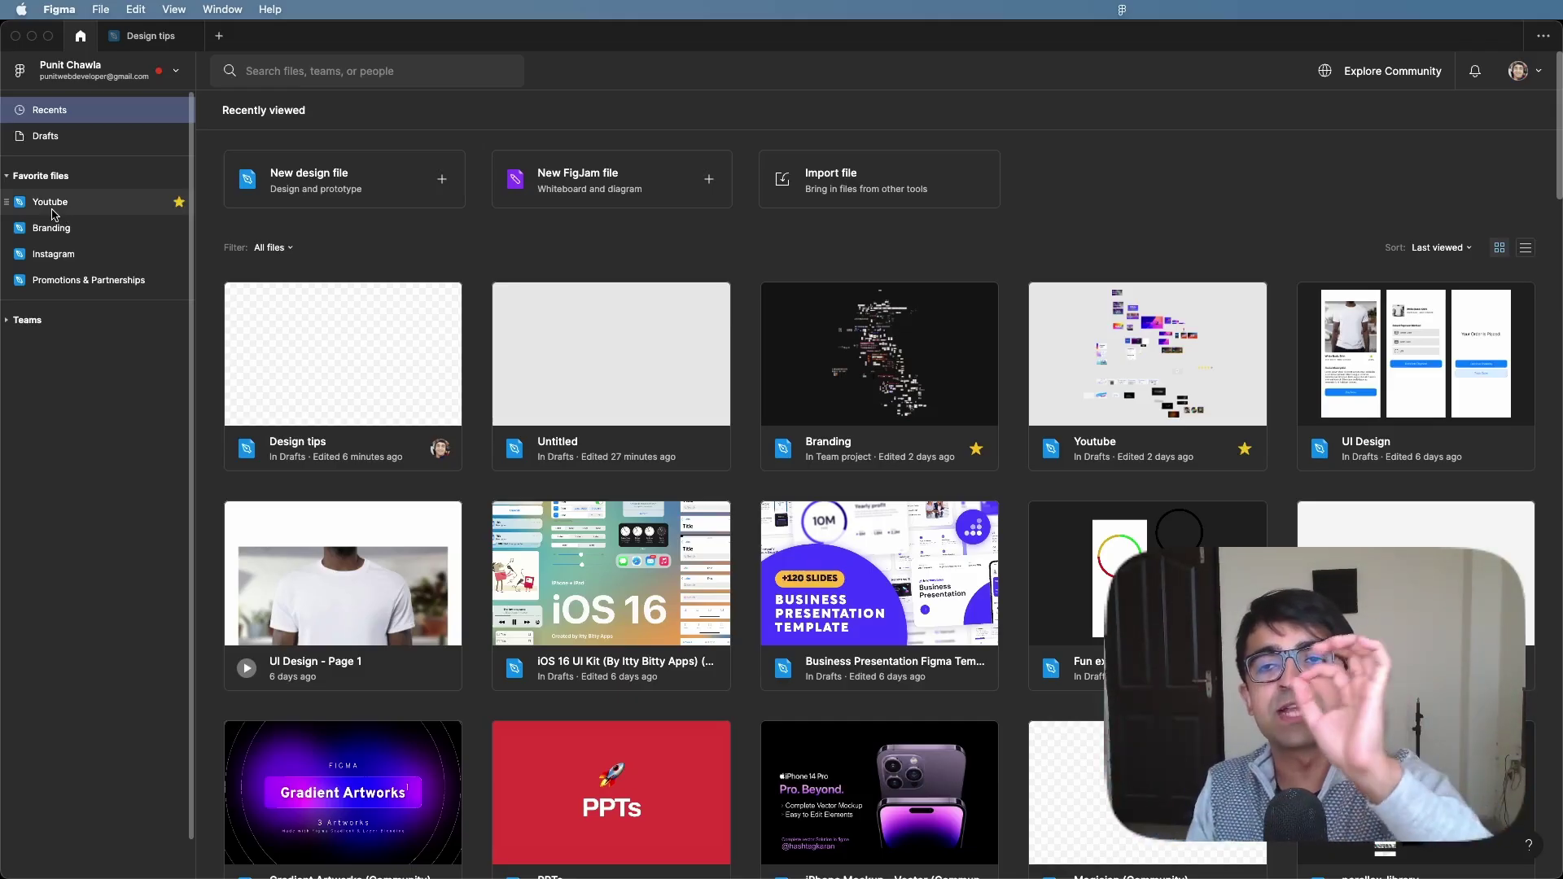
# Rename the Branding file with an emoji before its name, then reopen Design tips
pyautogui.rightClick(765, 362)
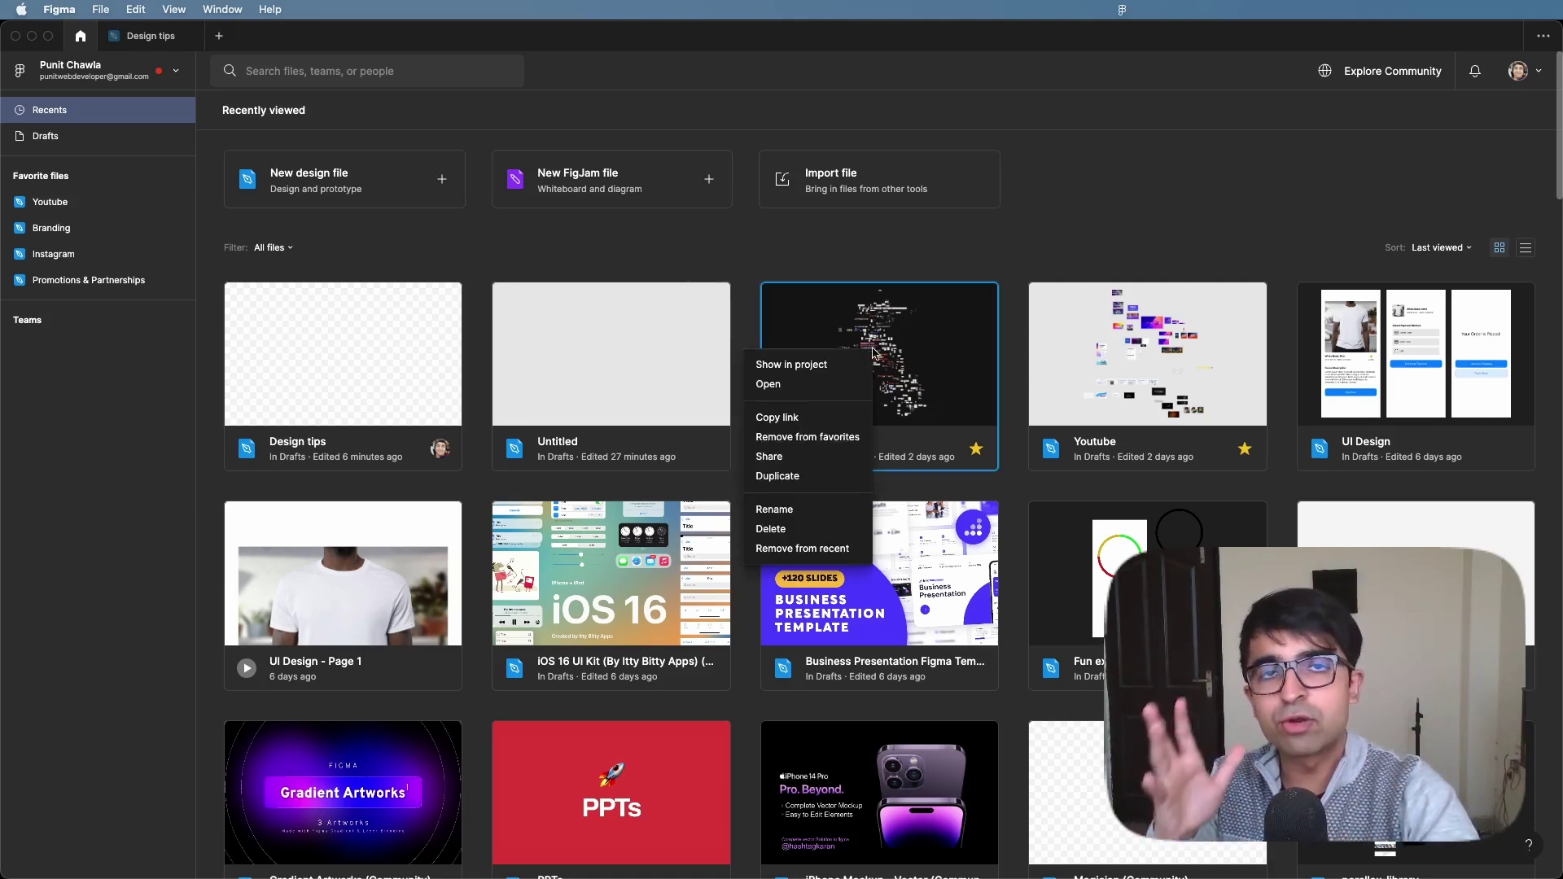
pyautogui.click(802, 512)
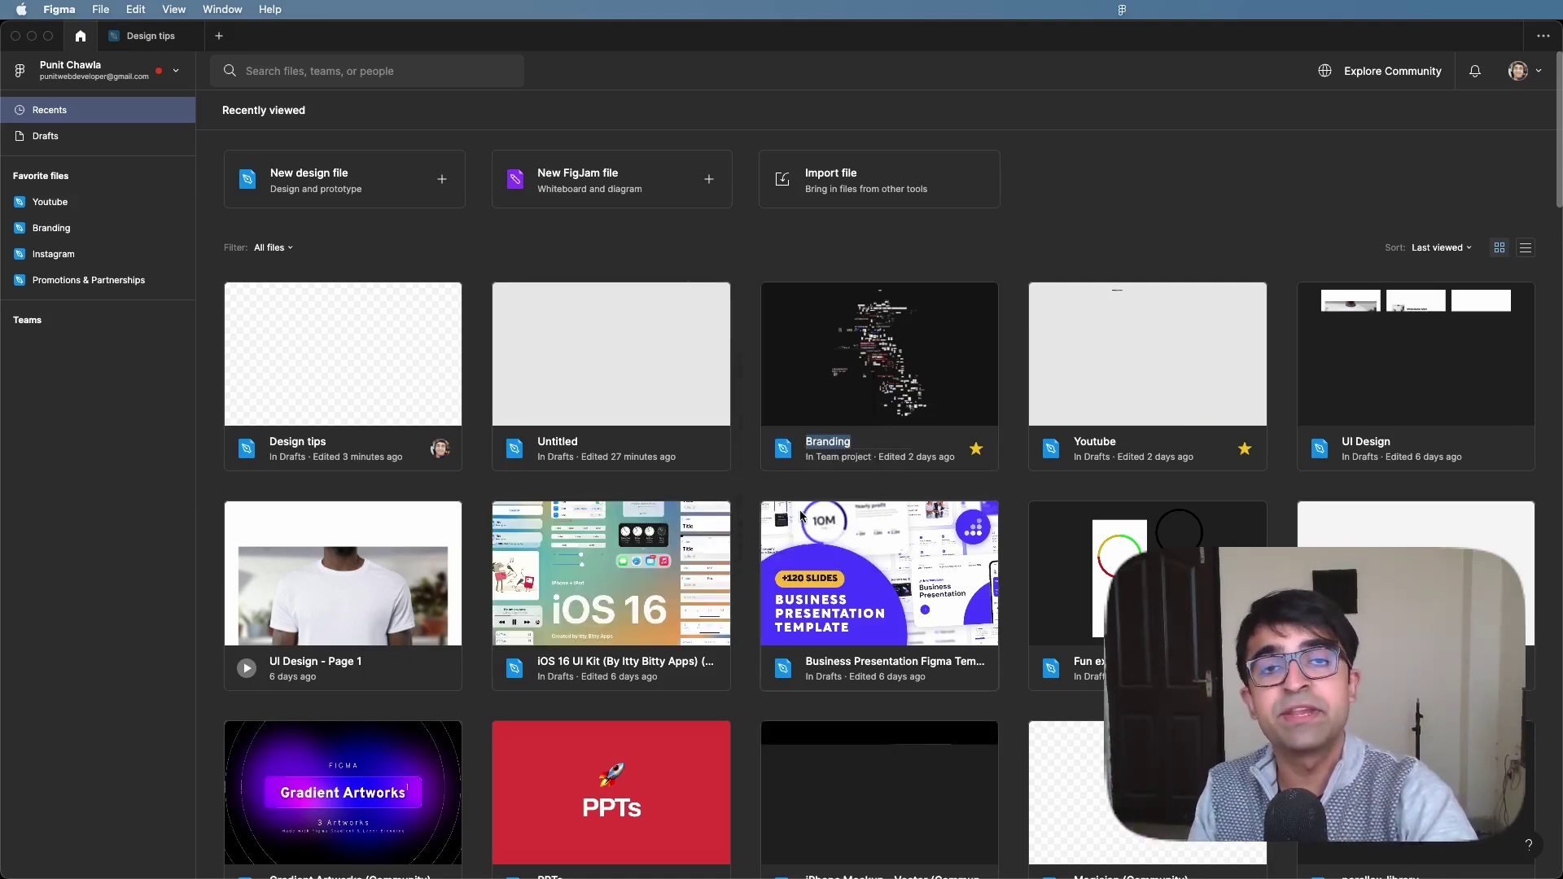
pyautogui.press('Left')
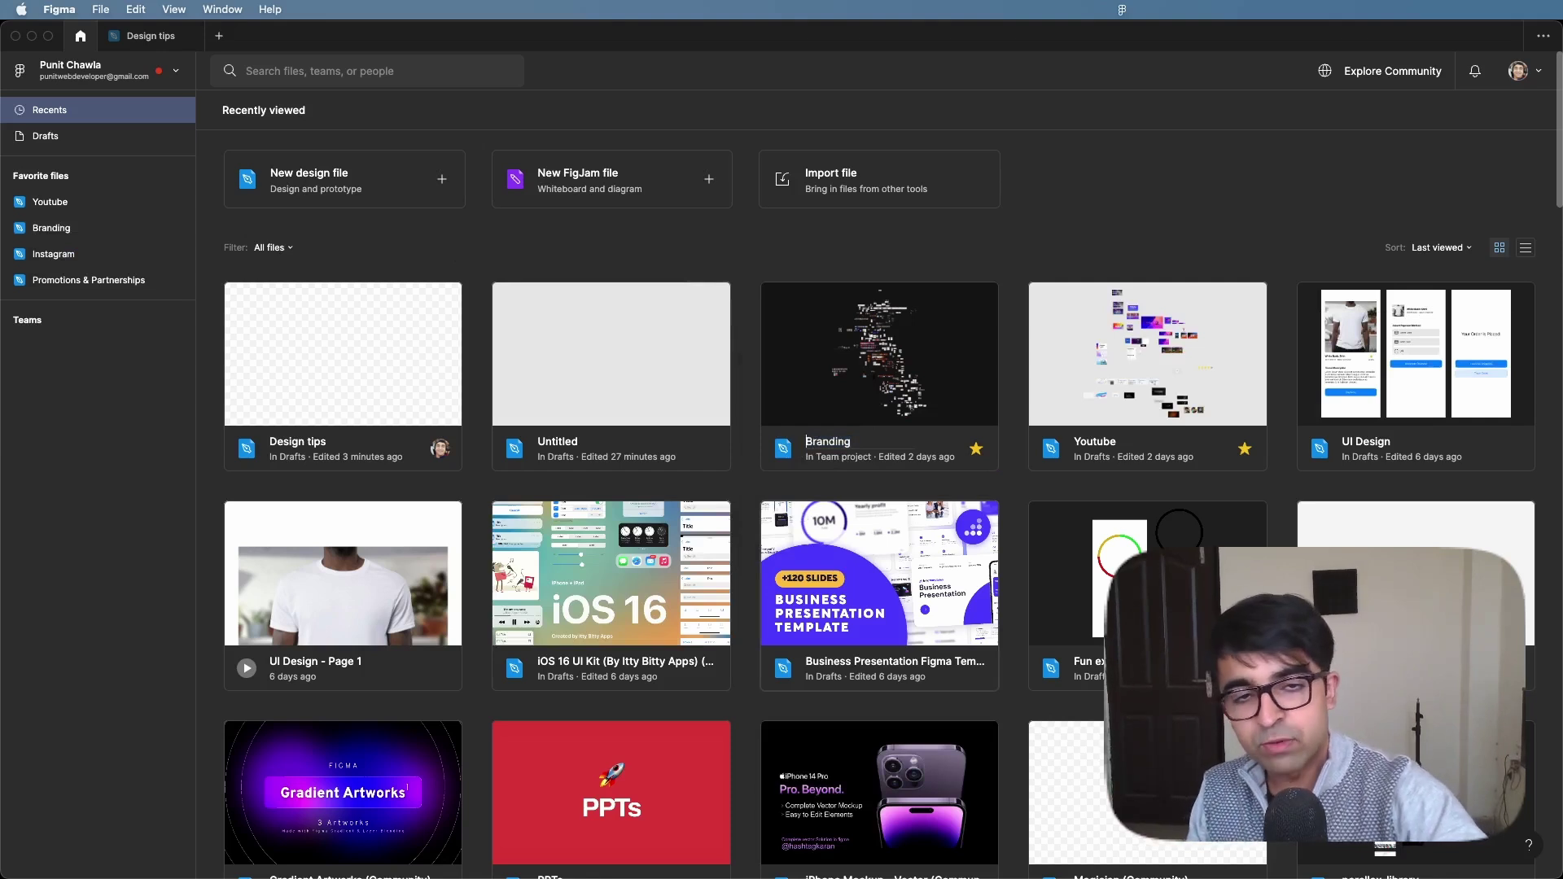
pyautogui.press('super+z')
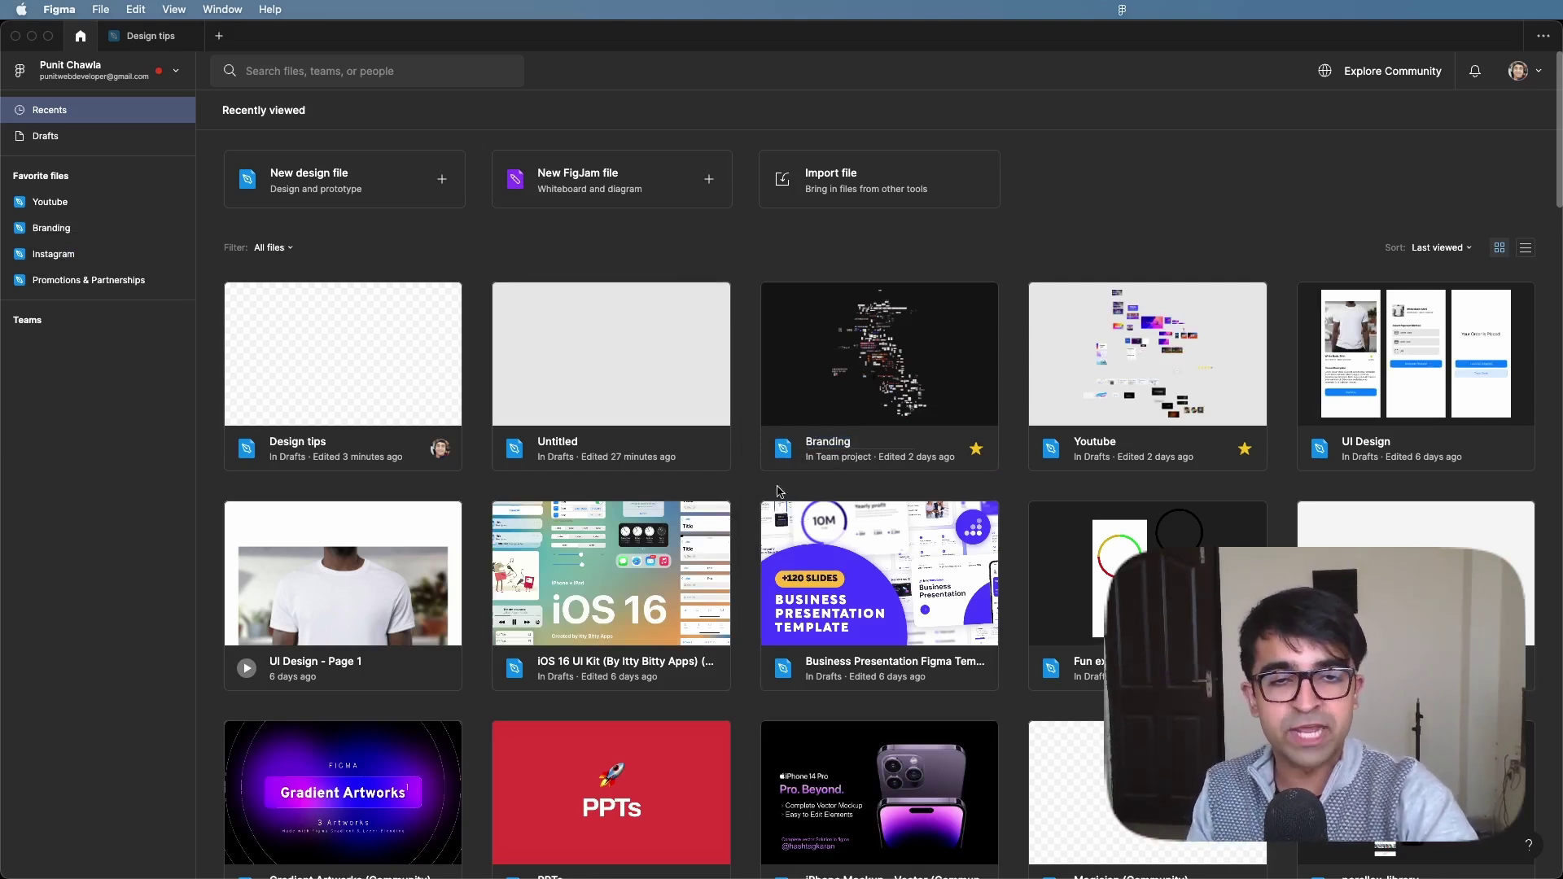
pyautogui.press('super+v')
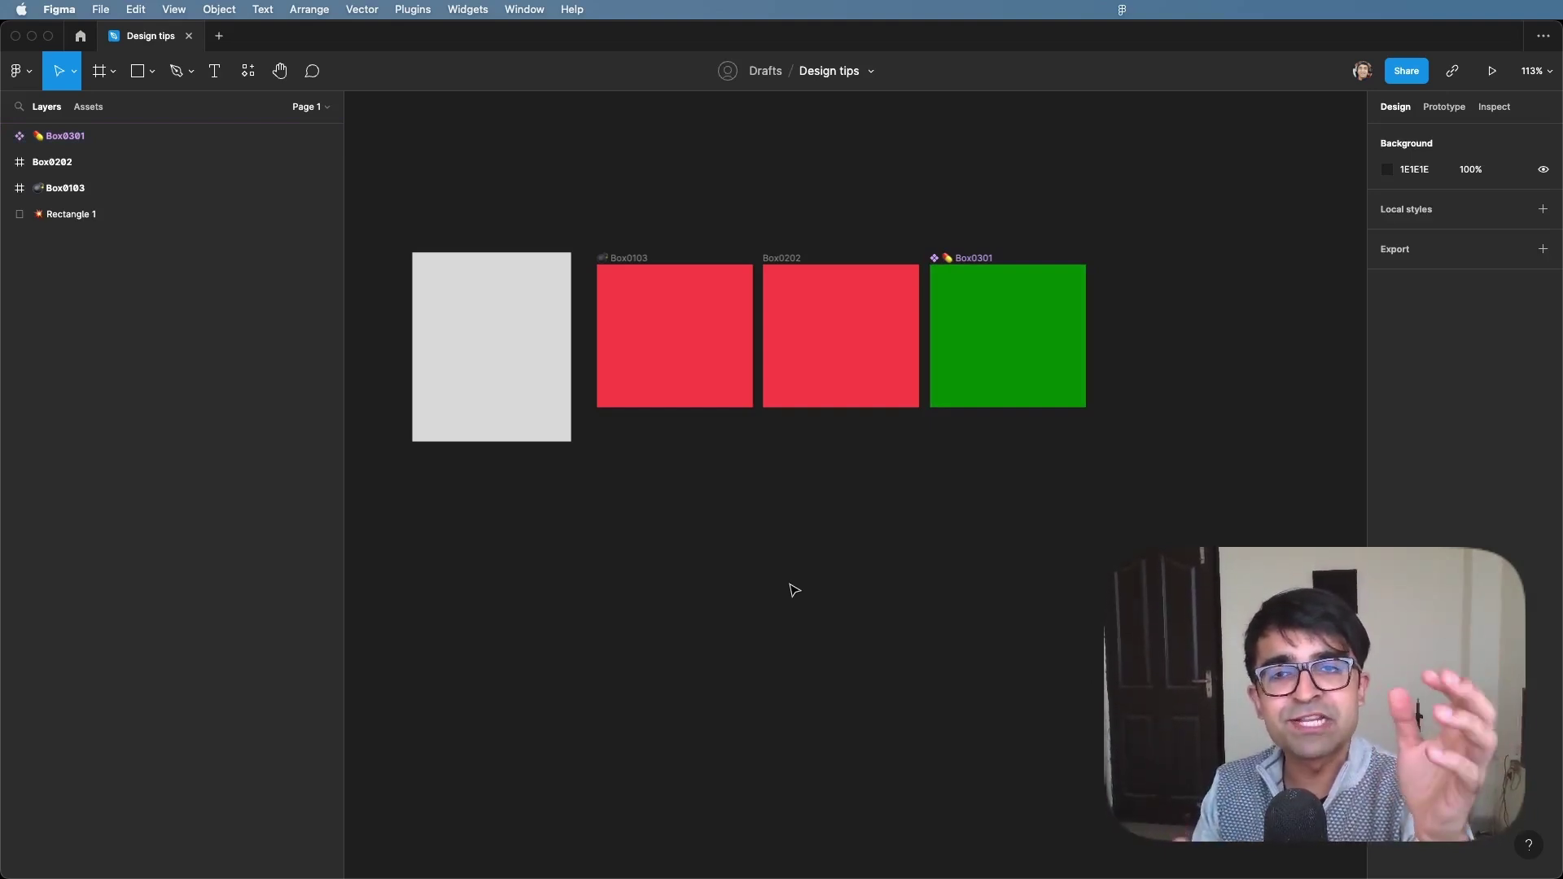
pyautogui.click(951, 374)
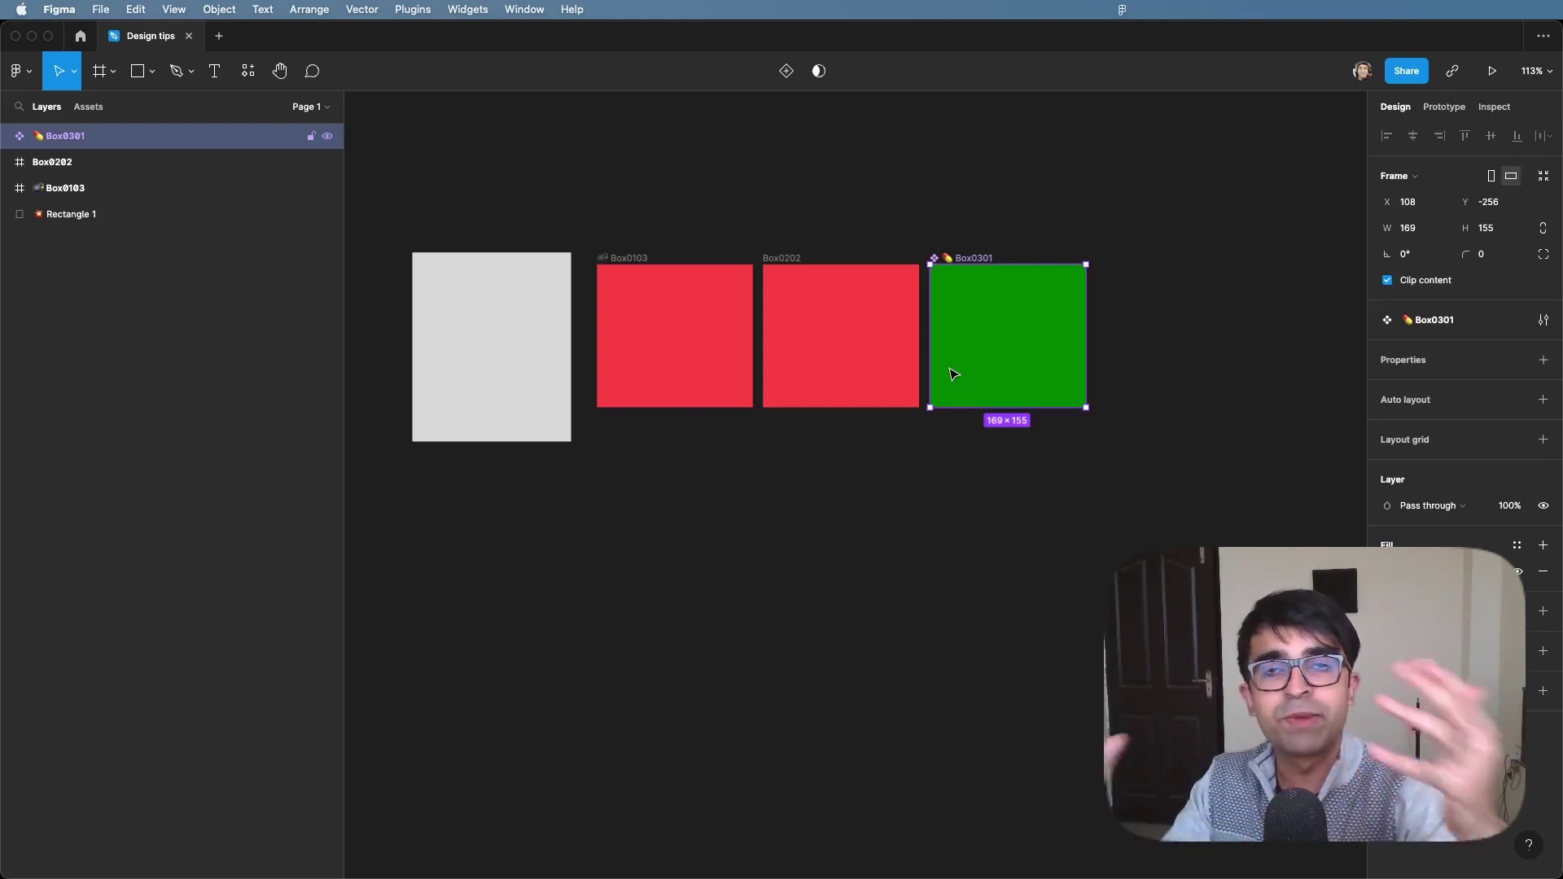
# Draw a circle below the boxes, cut a wedge with its arc sweep, and hollow it into a ring
pyautogui.click(702, 189)
pyautogui.press('o')
pyautogui.moveTo(585, 533); pyautogui.dragTo(798, 715)
pyautogui.click(798, 715)
pyautogui.scroll(3, 725, 672)
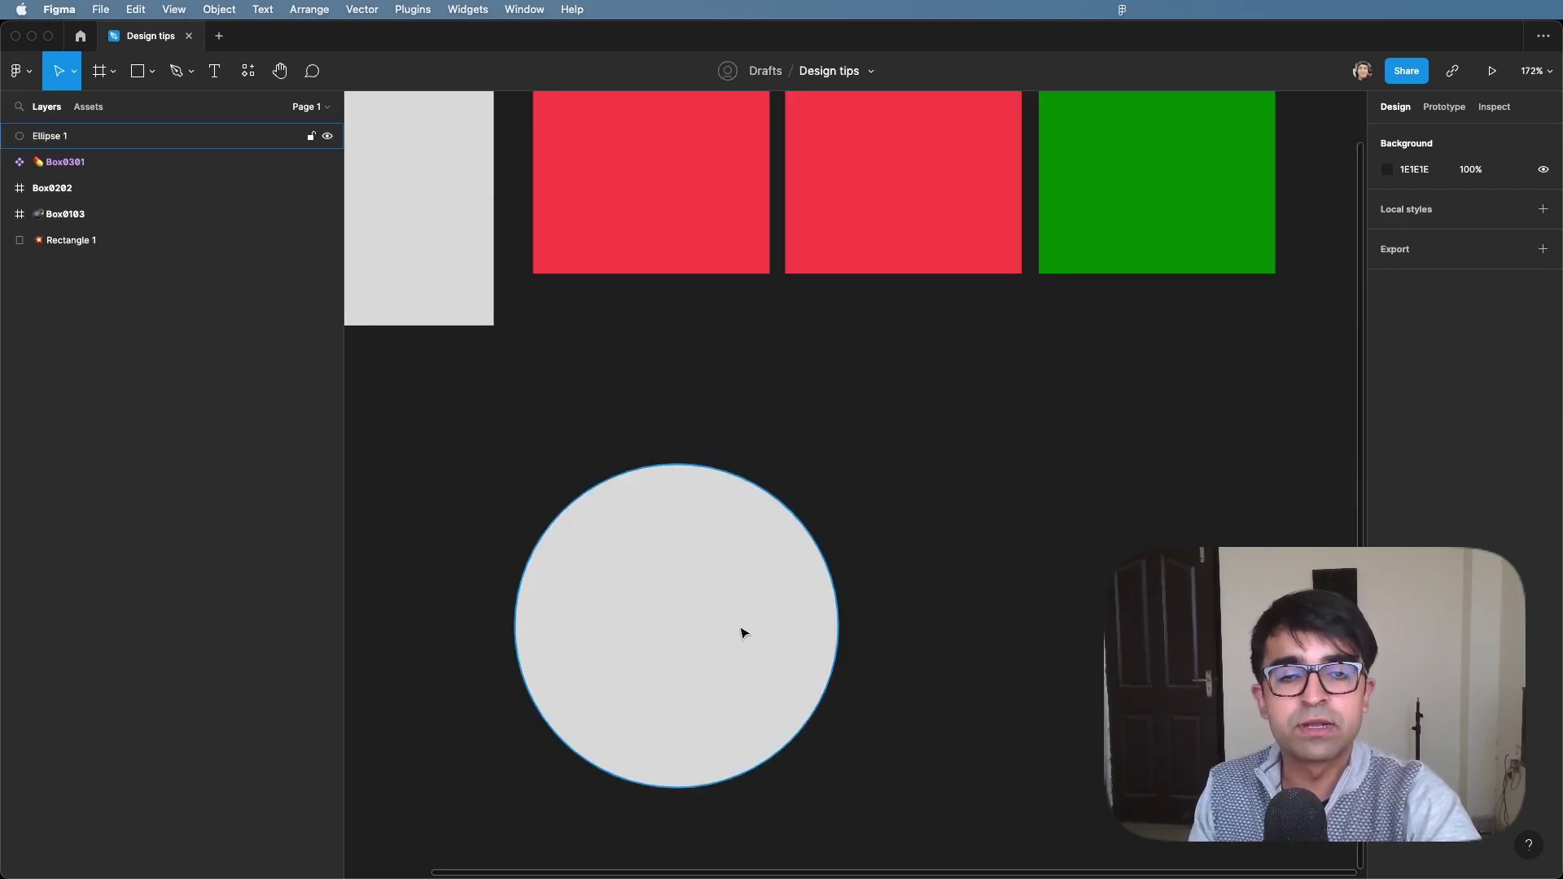
pyautogui.click(740, 632)
pyautogui.scroll(-2, 735, 691)
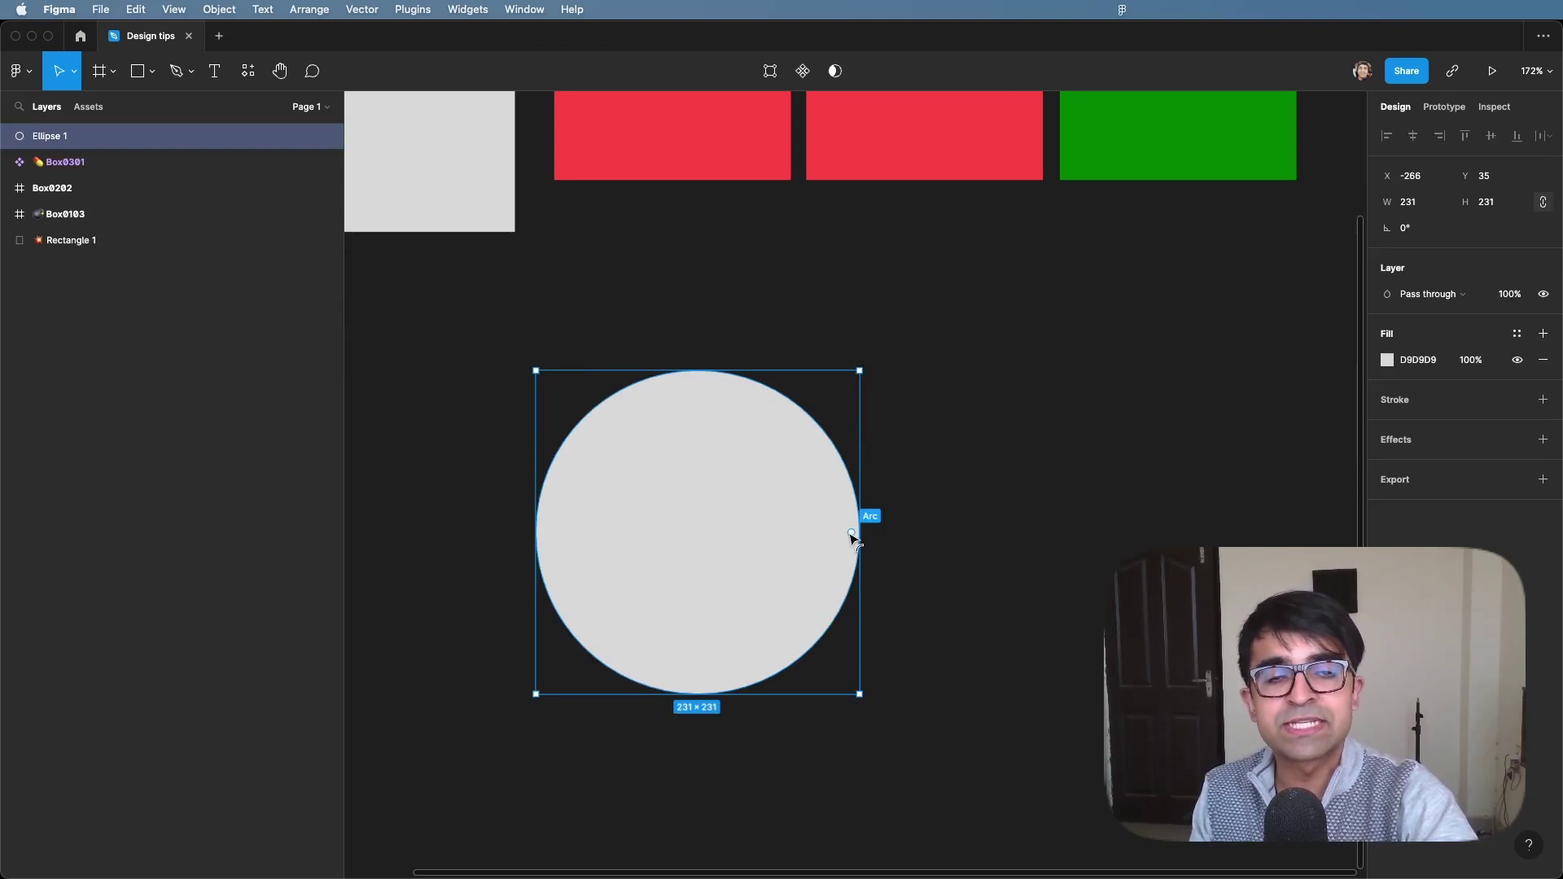
pyautogui.moveTo(852, 537); pyautogui.dragTo(634, 582)
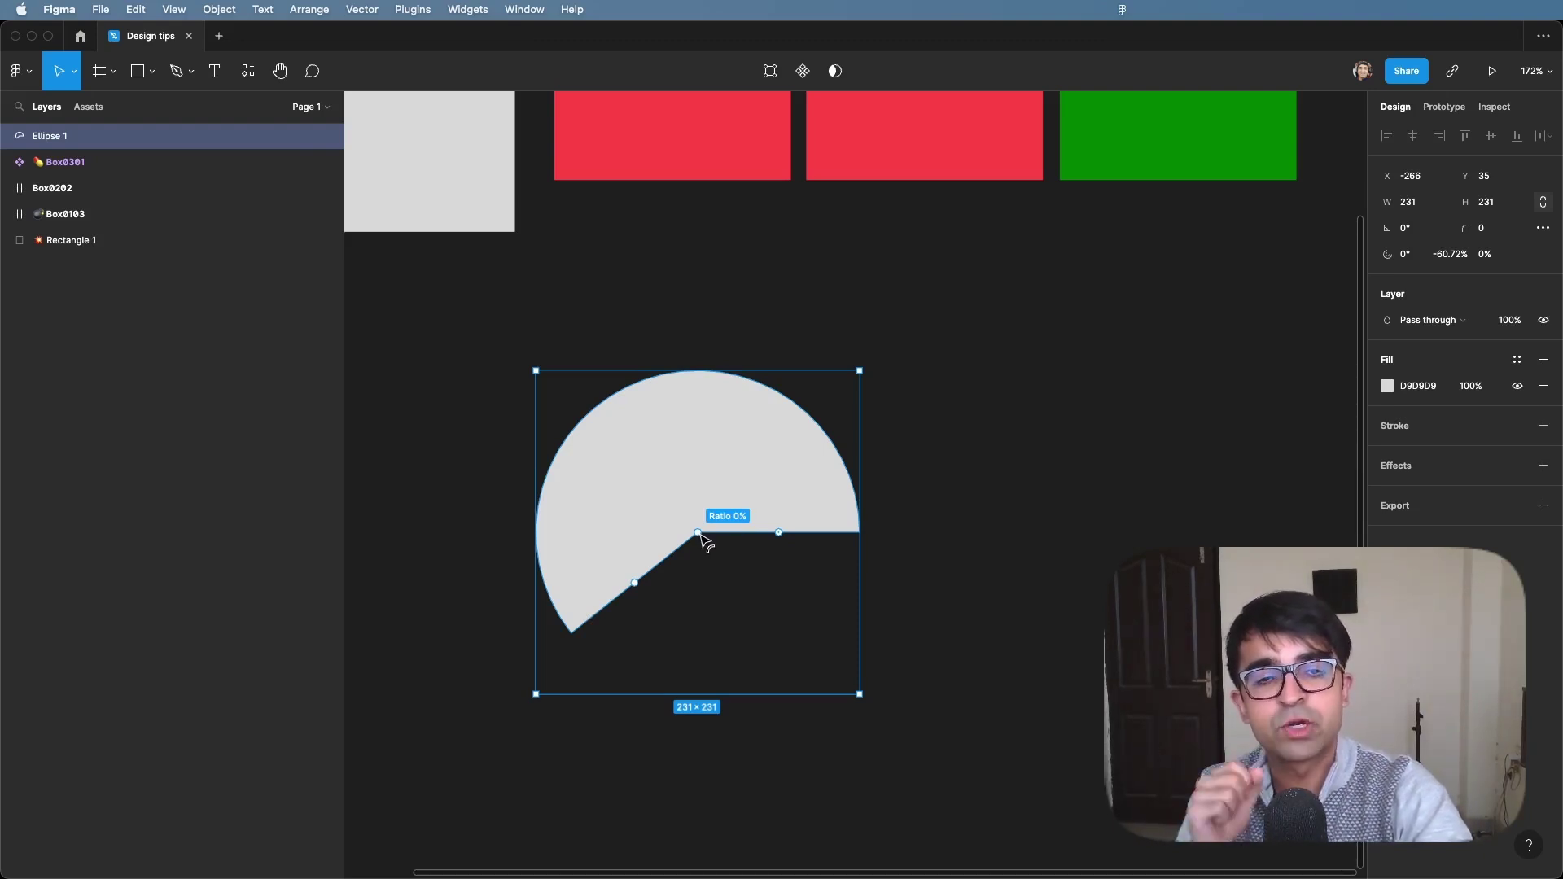
pyautogui.moveTo(697, 533); pyautogui.dragTo(661, 415)
pyautogui.click(1148, 512)
pyautogui.click(770, 412)
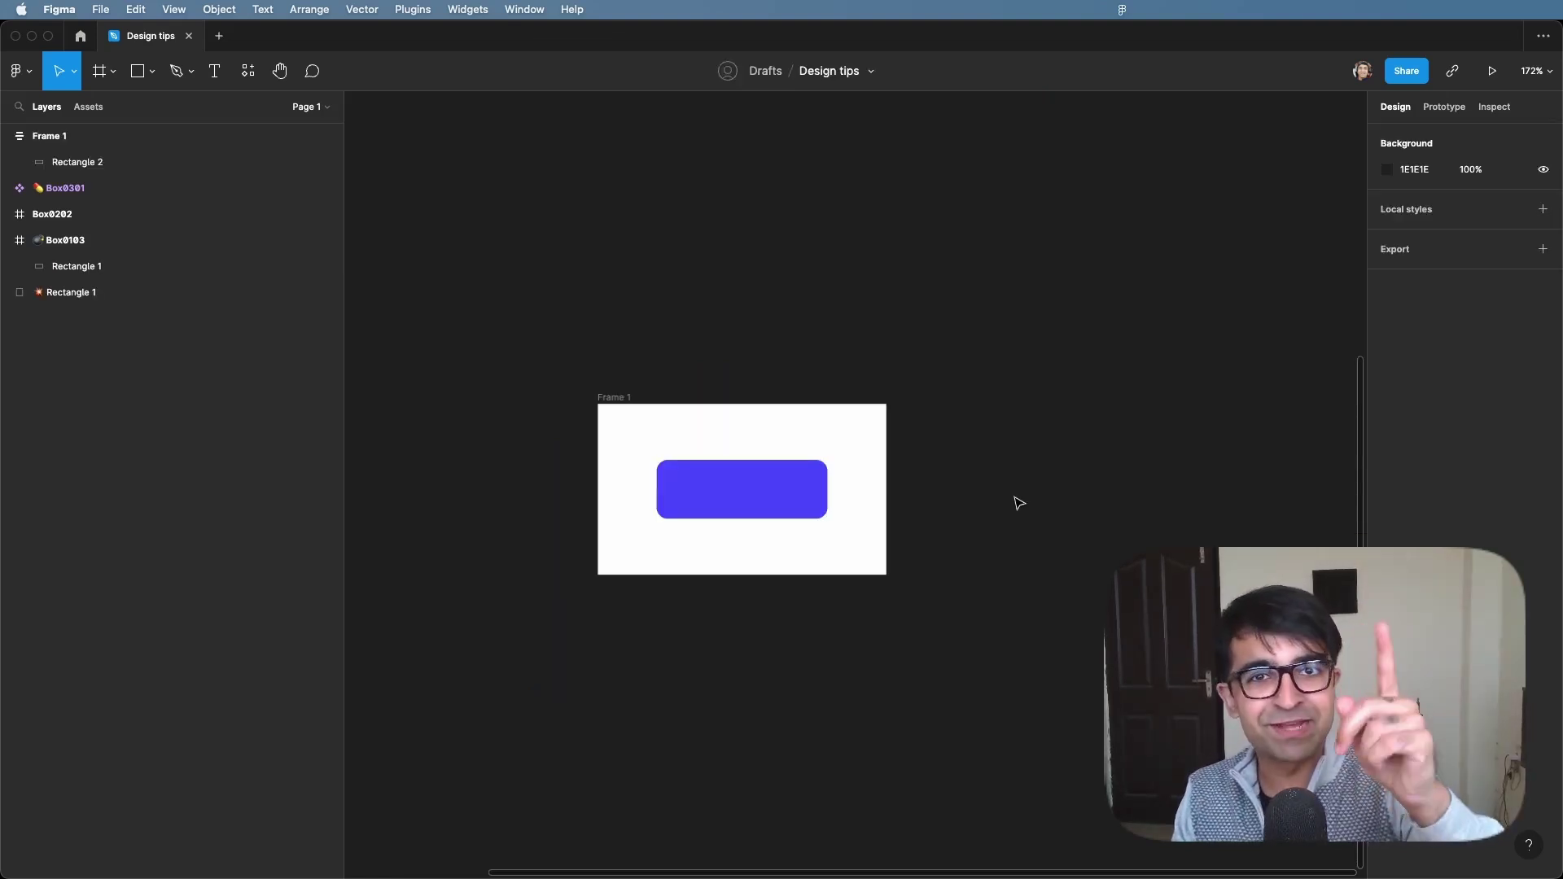
pyautogui.click(718, 494)
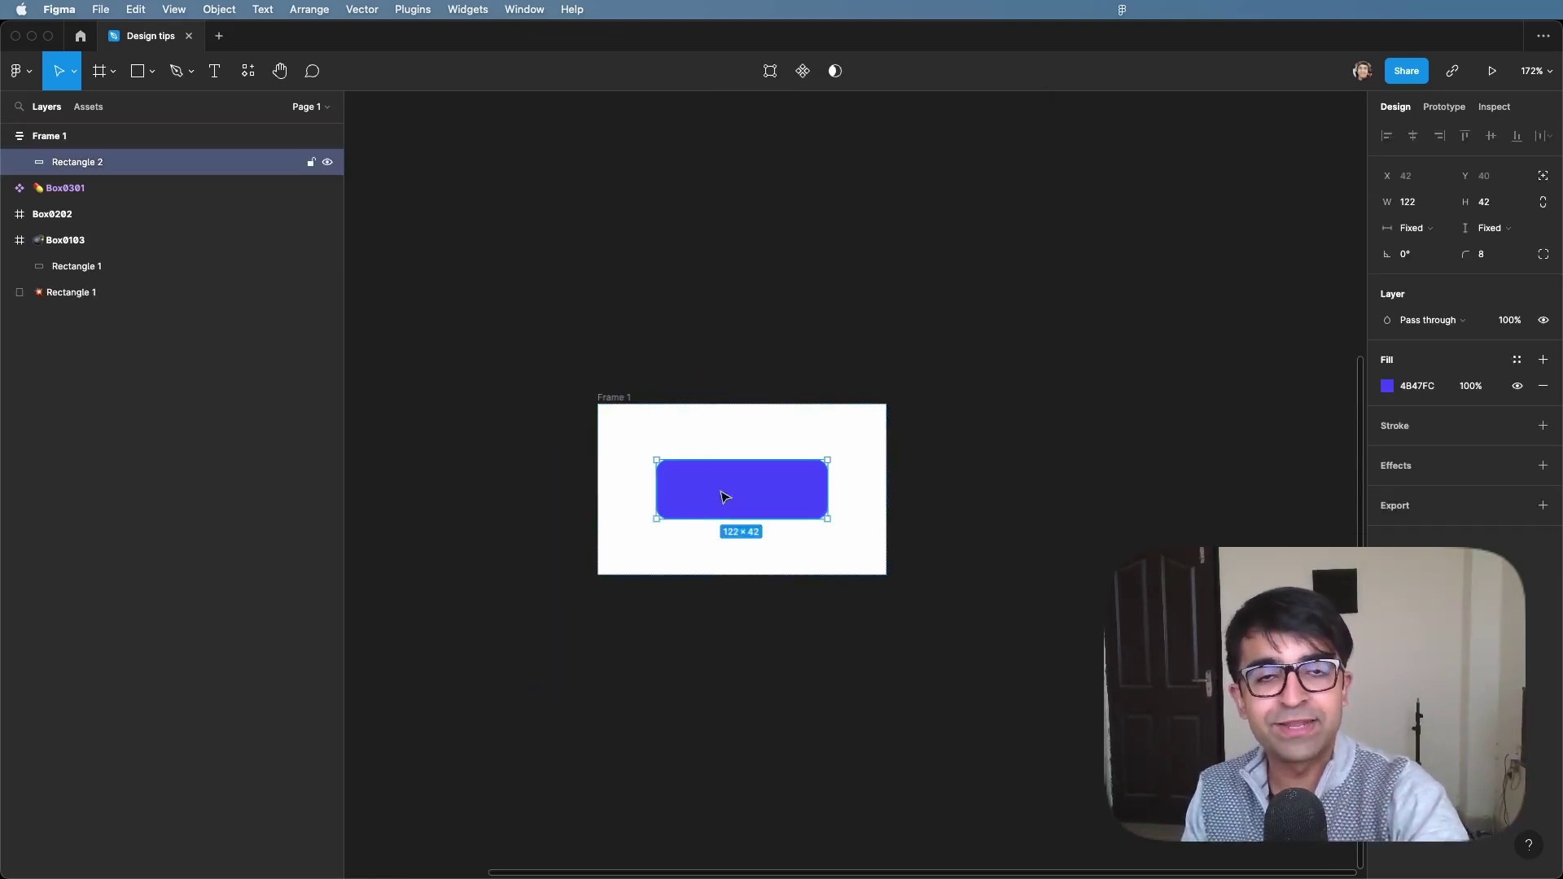
pyautogui.click(610, 407)
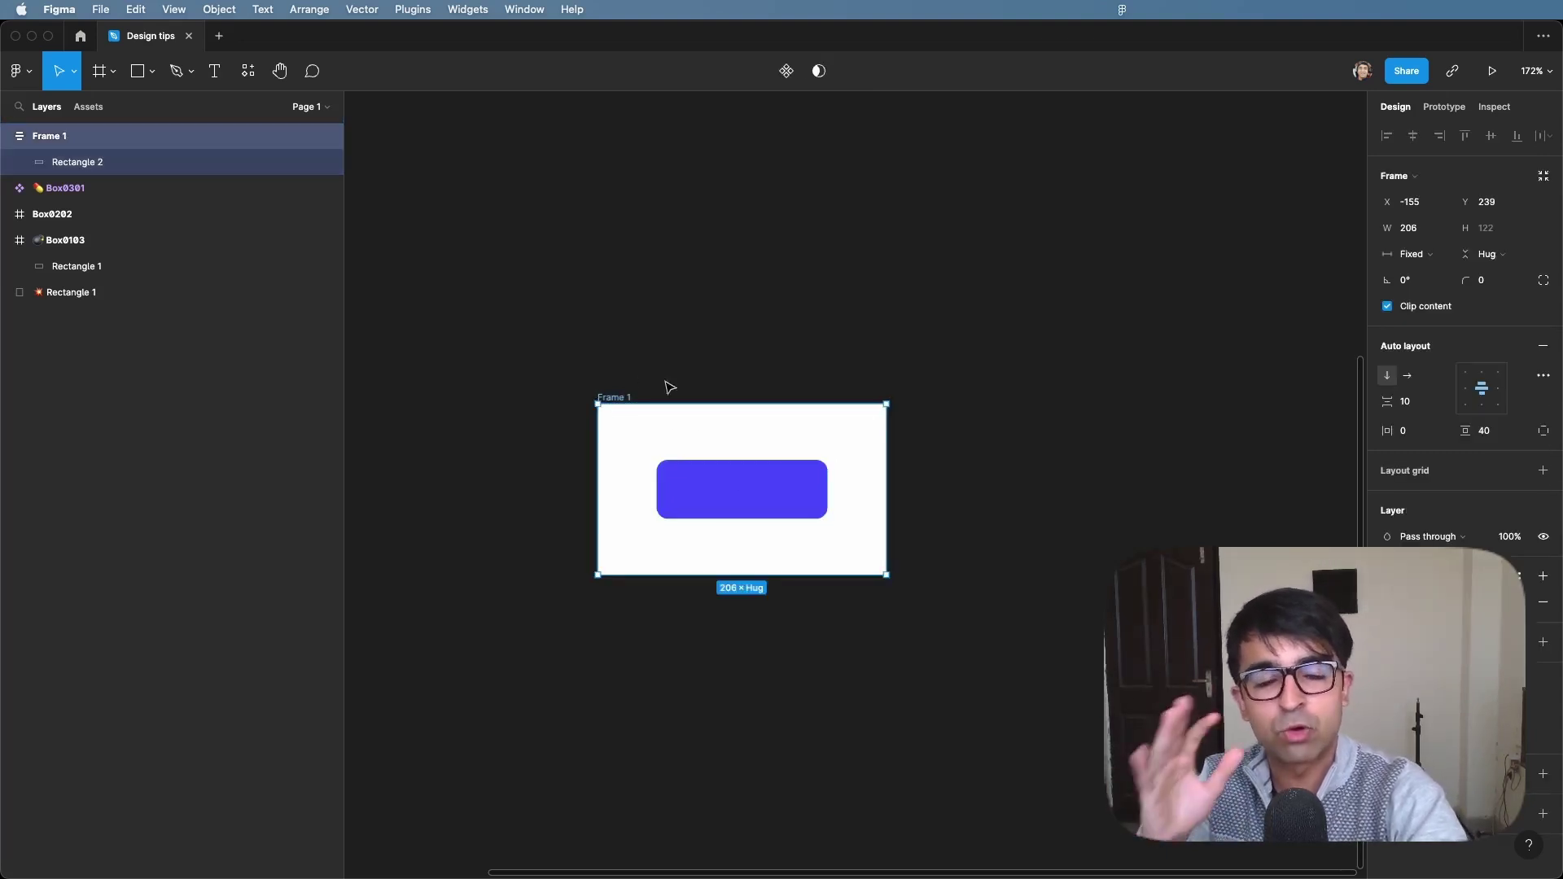
pyautogui.click(822, 492)
pyautogui.scroll(3, 828, 497)
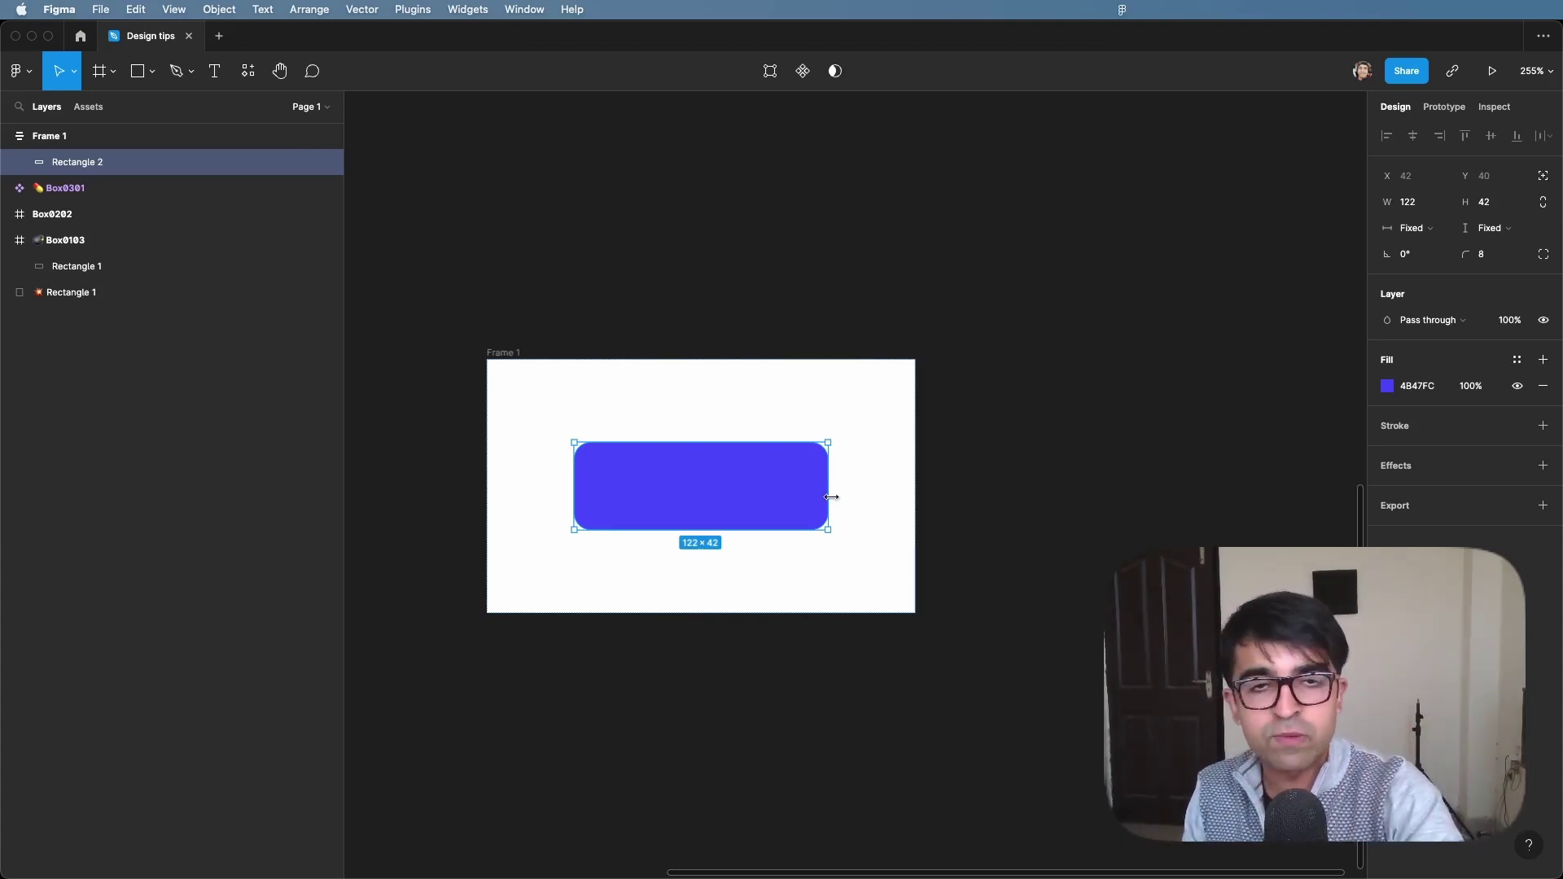
pyautogui.press('alt')
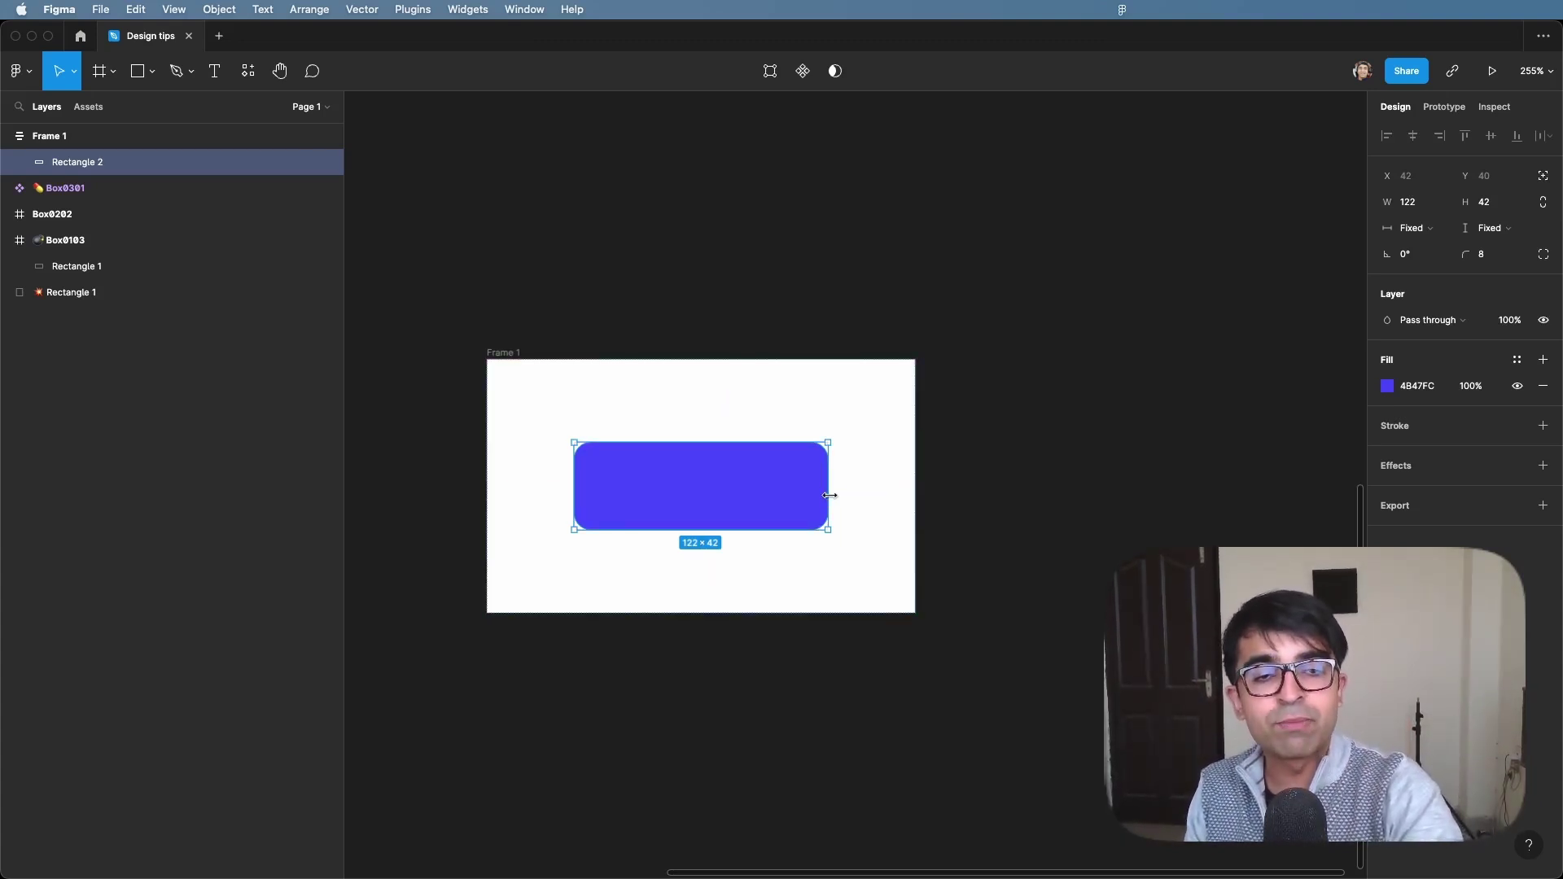
pyautogui.doubleClick(829, 476)
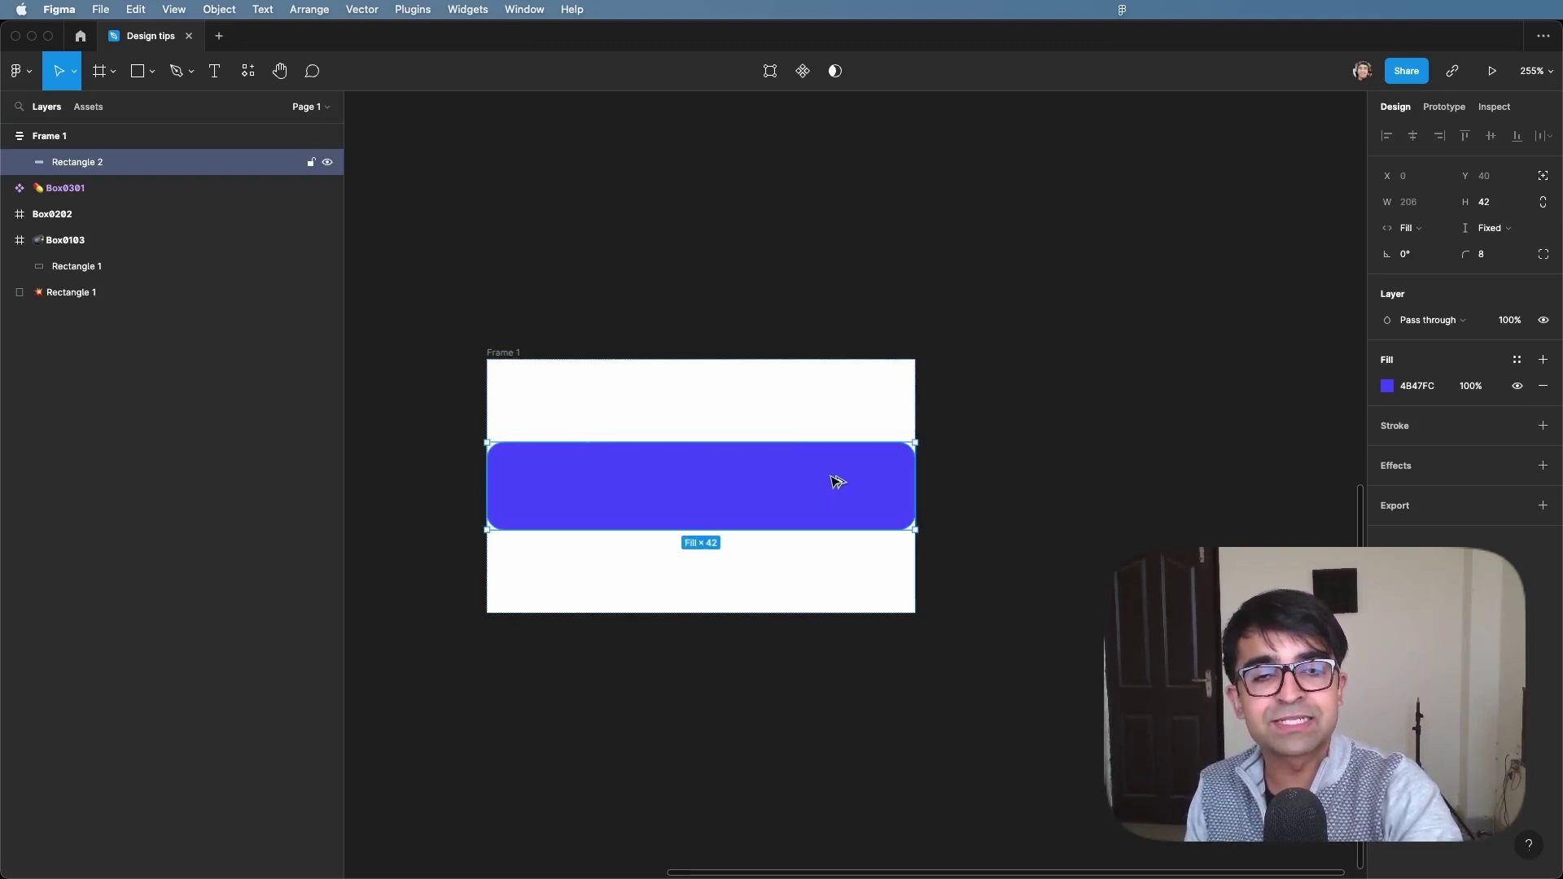
pyautogui.hotkey('ctrl', 'z')
pyautogui.doubleClick(828, 477)
pyautogui.hotkey('ctrl', 'z')
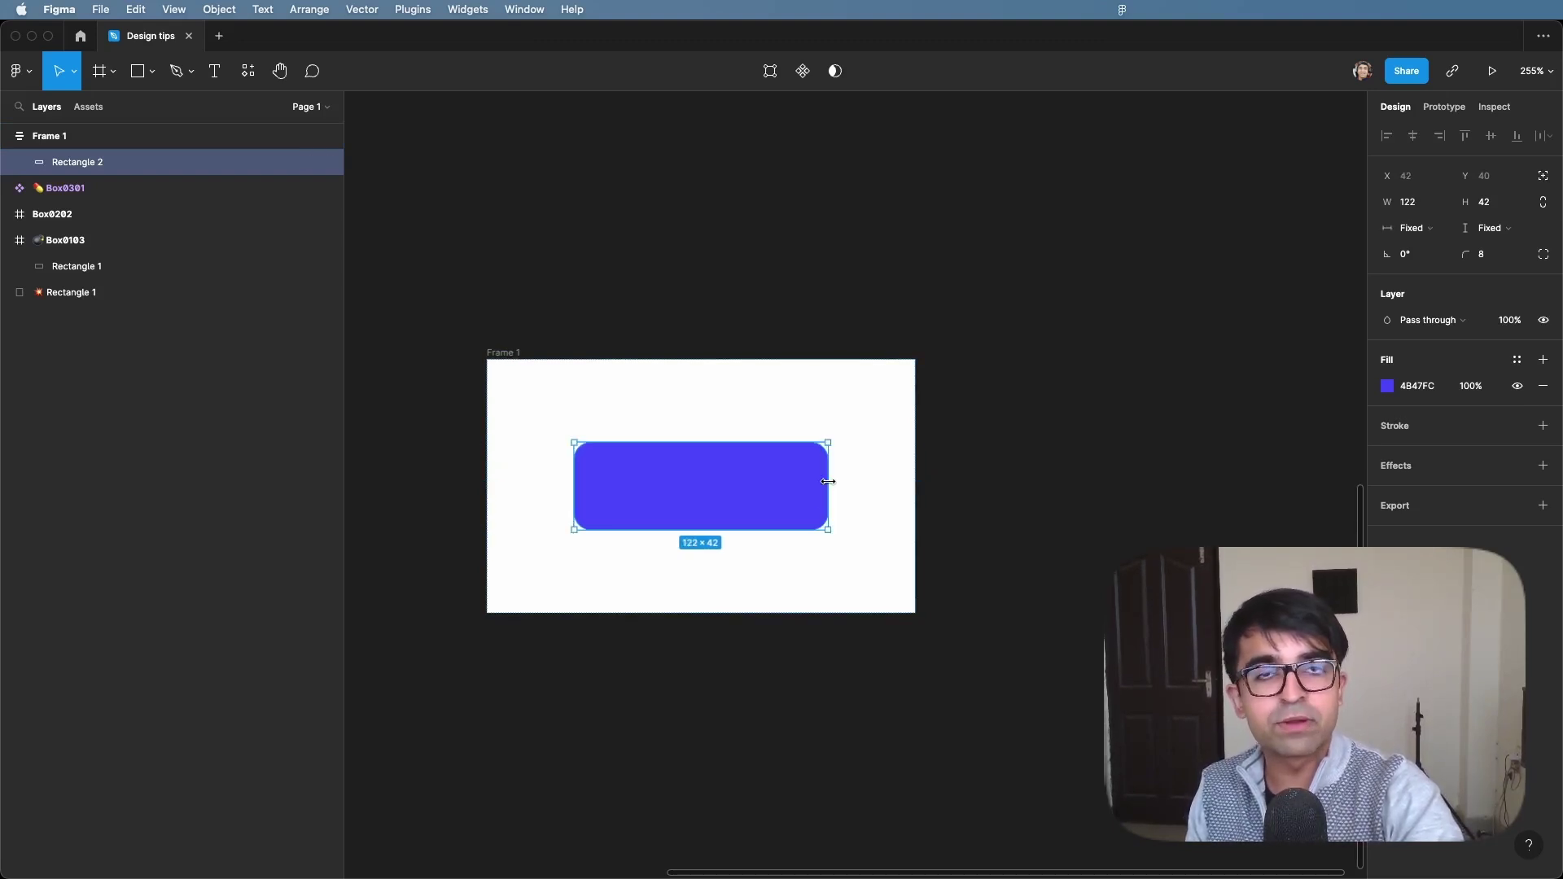
pyautogui.doubleClick(830, 487)
pyautogui.hotkey('ctrl', 'z')
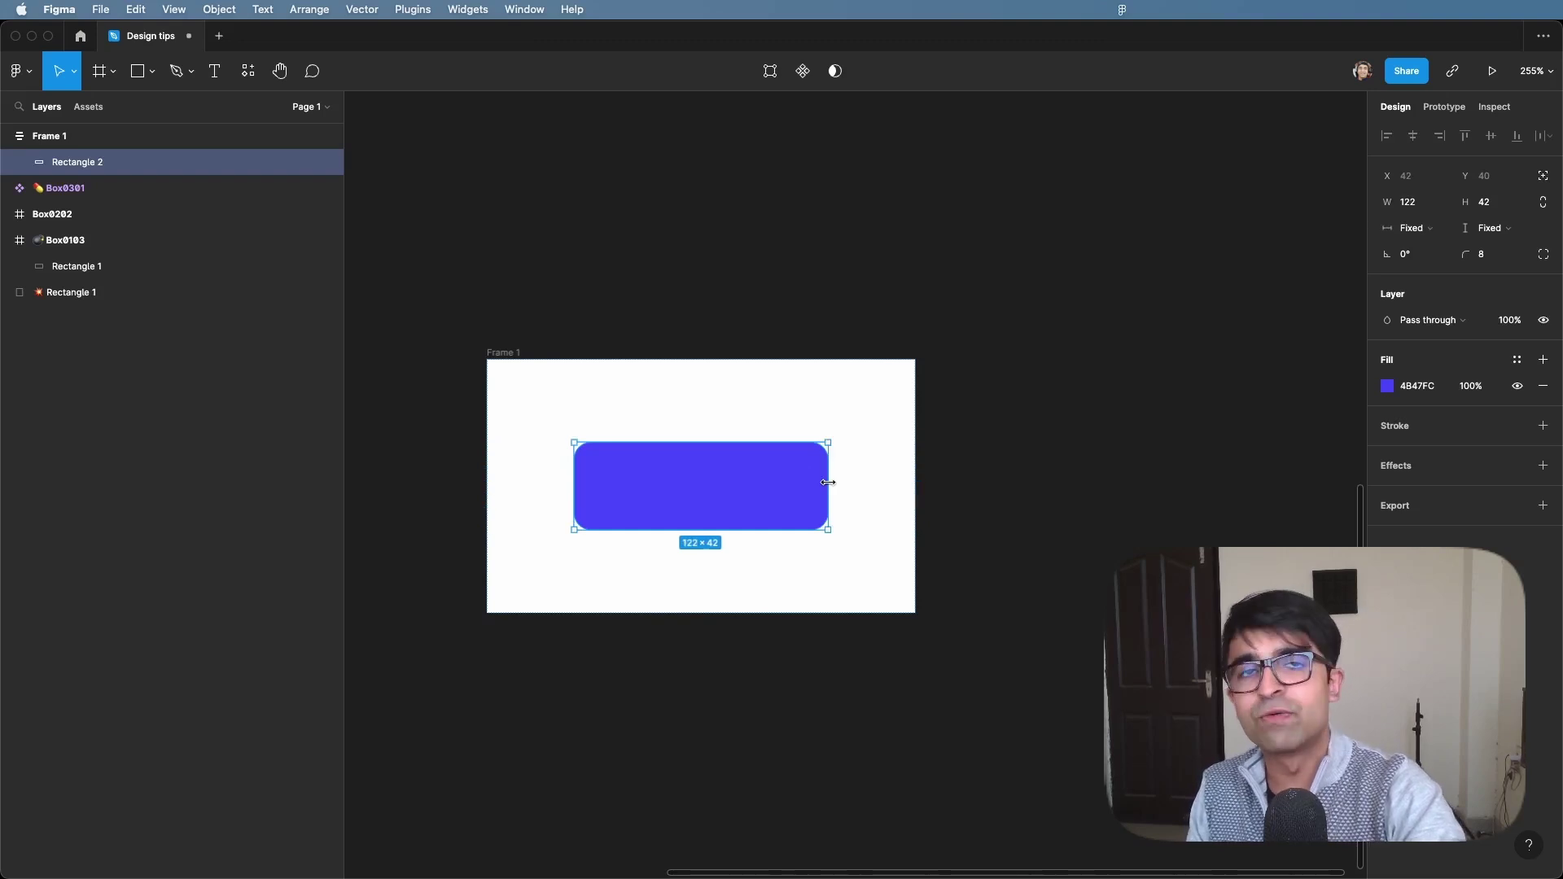
pyautogui.click(914, 441)
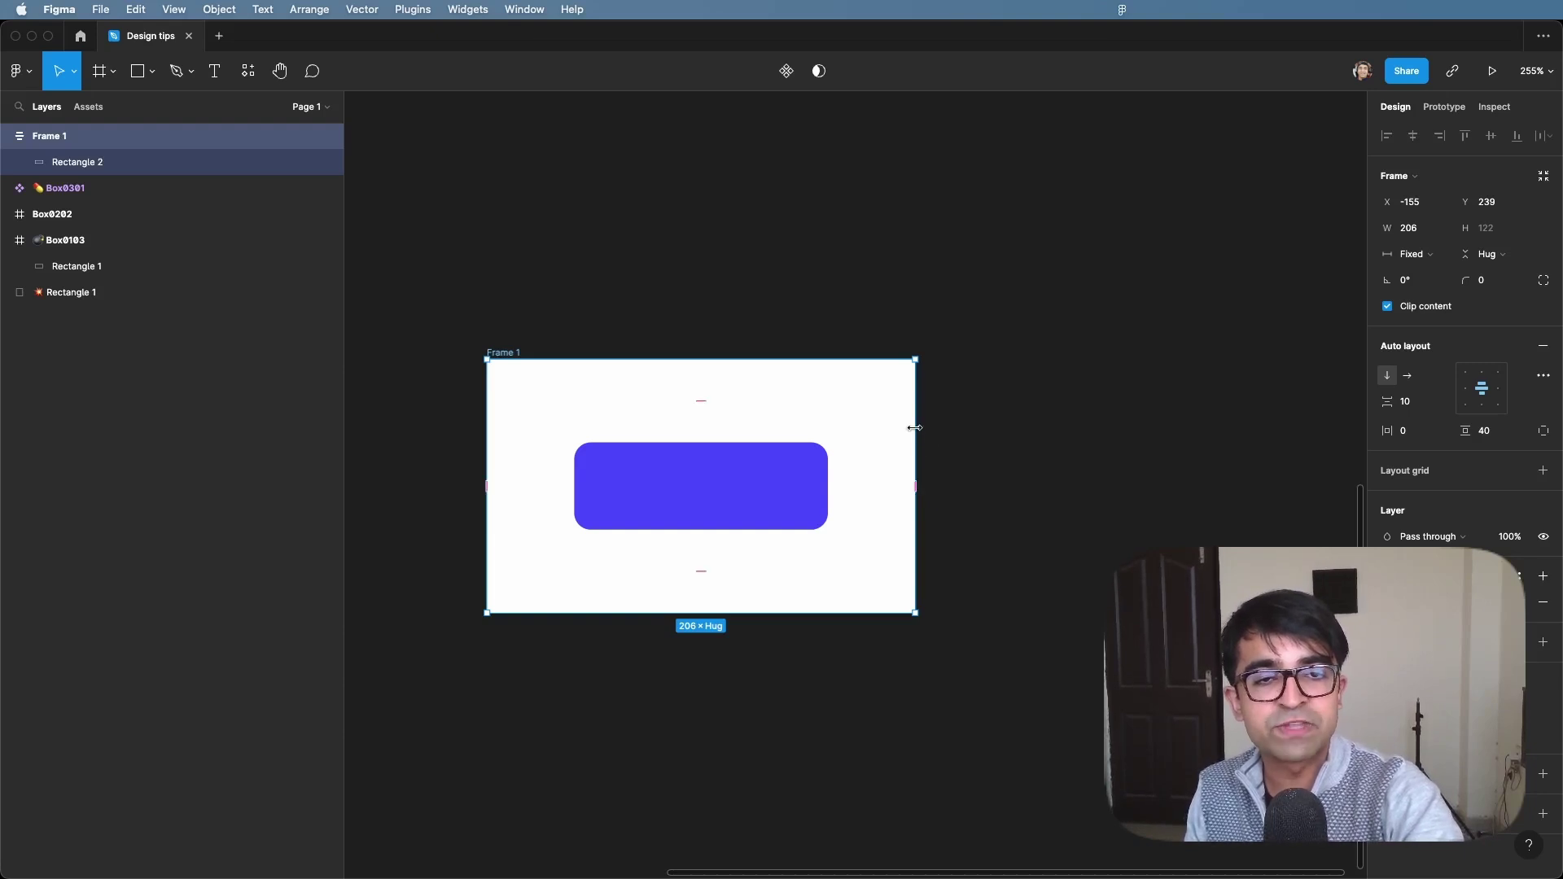
pyautogui.doubleClick(916, 436)
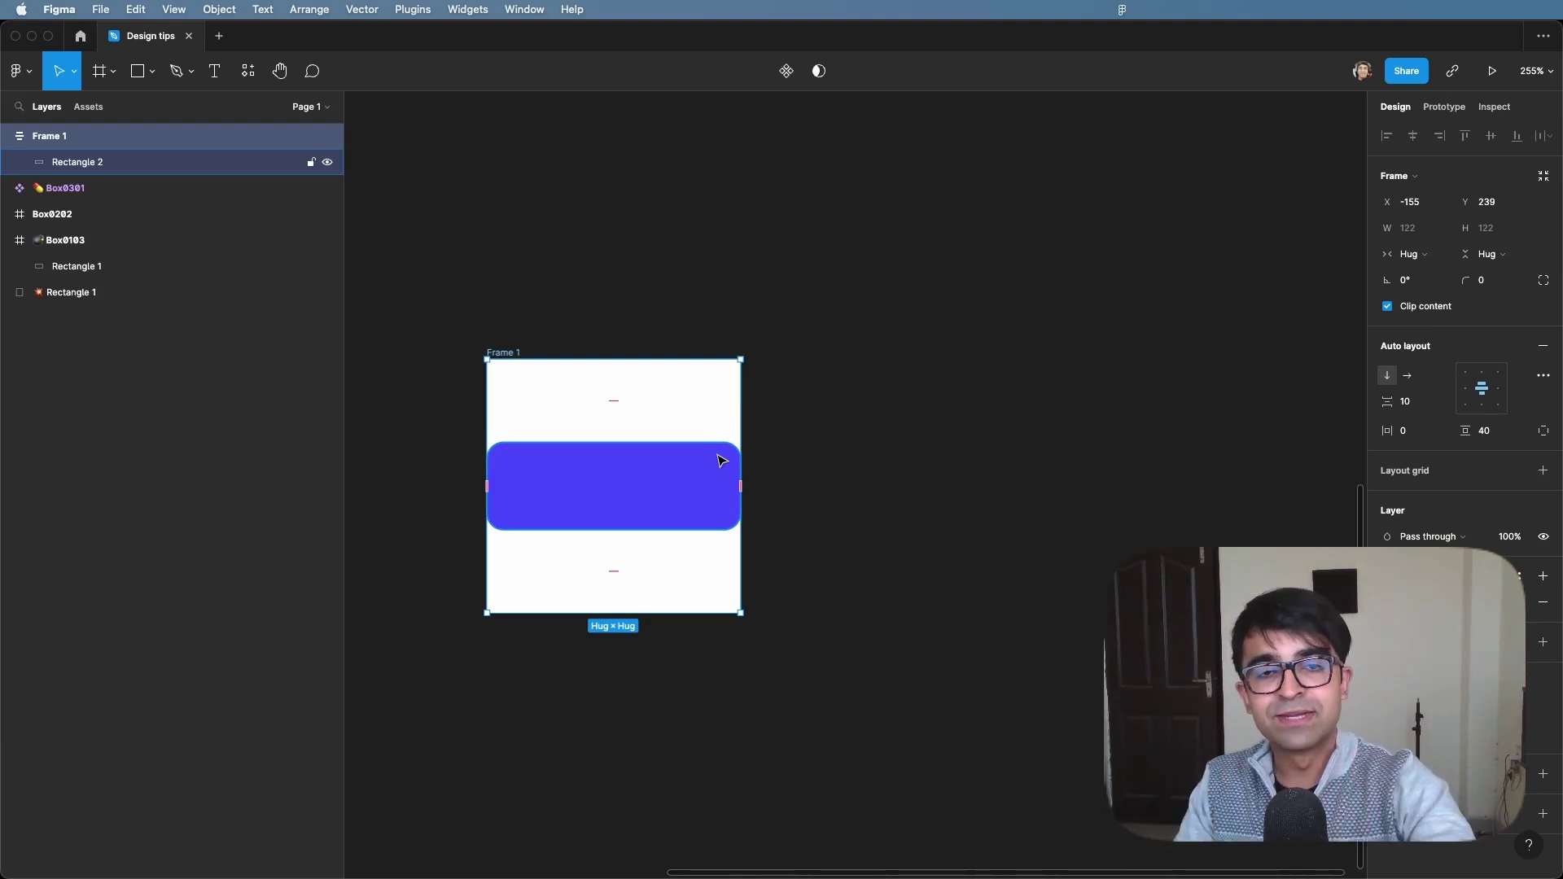
pyautogui.moveTo(741, 445); pyautogui.dragTo(915, 446)
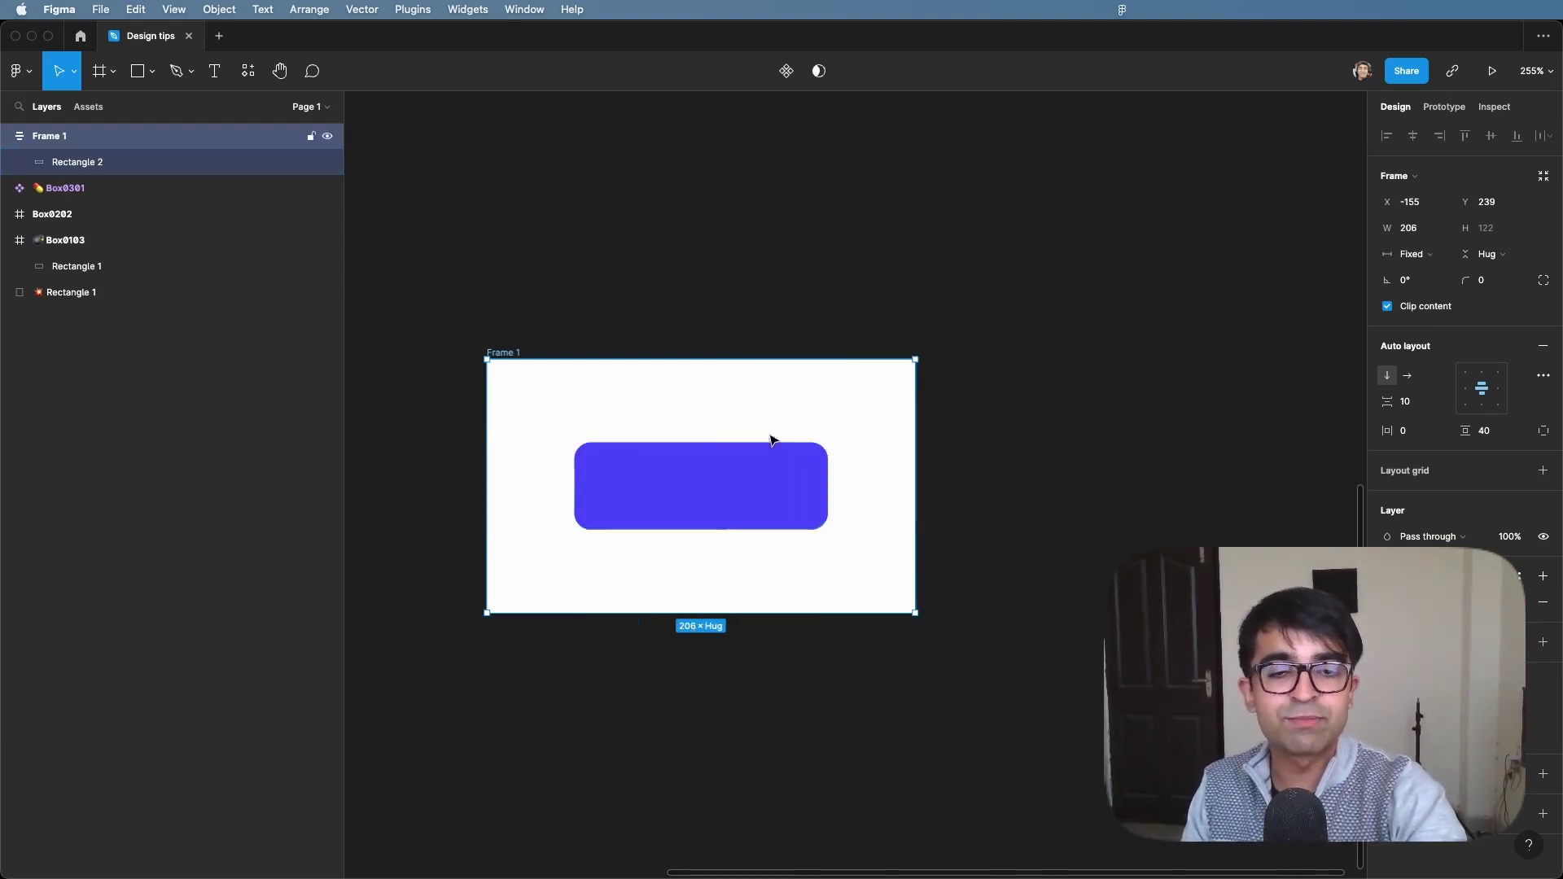
pyautogui.press('super+z')
pyautogui.press('super+shift+z')
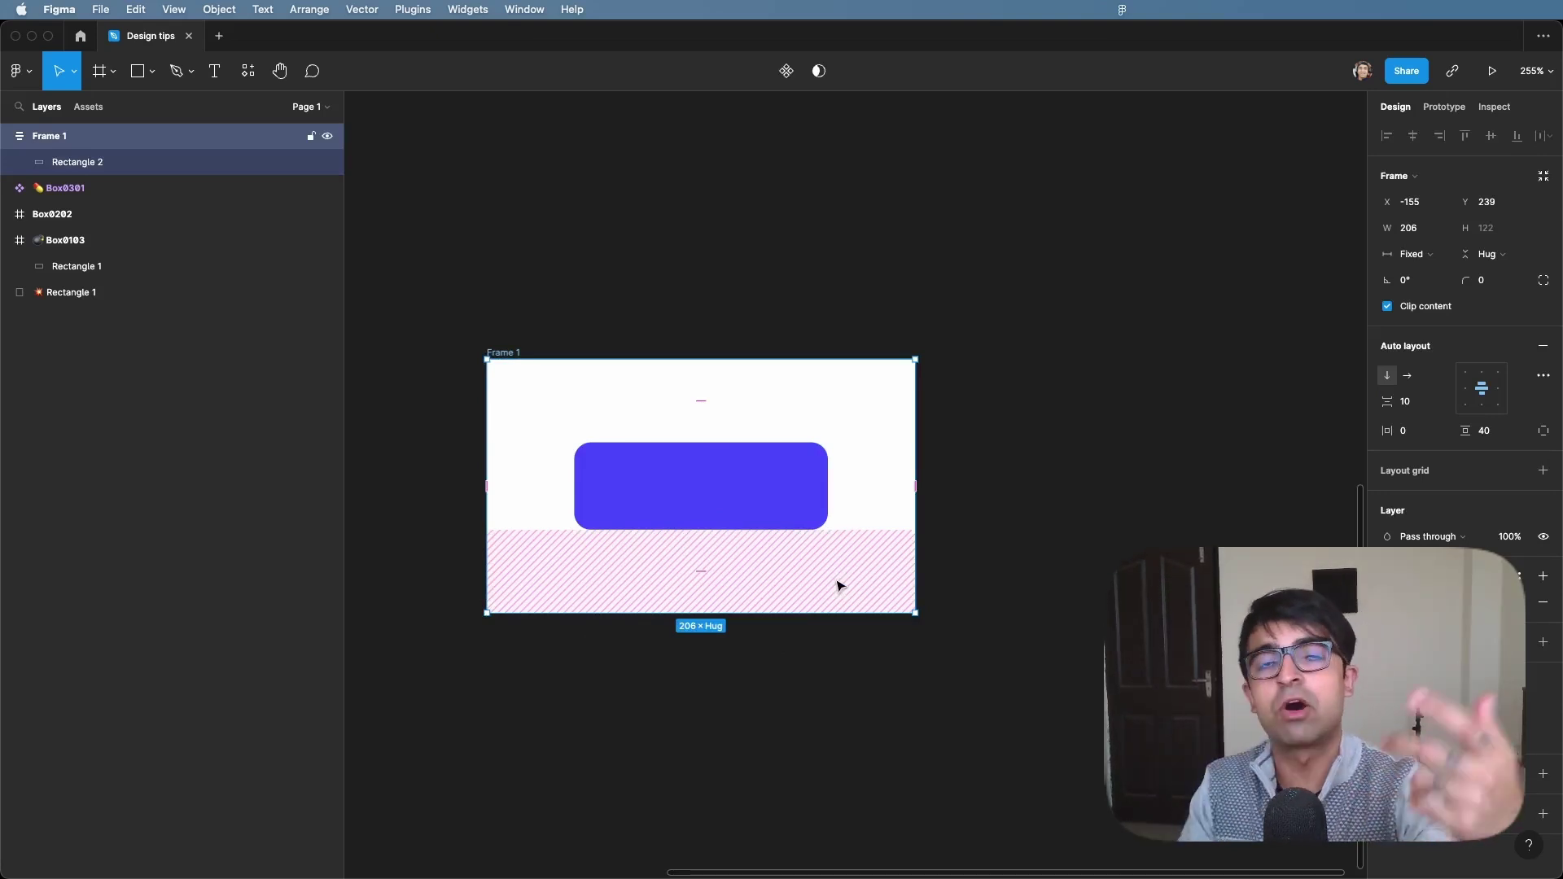
pyautogui.press('Escape')
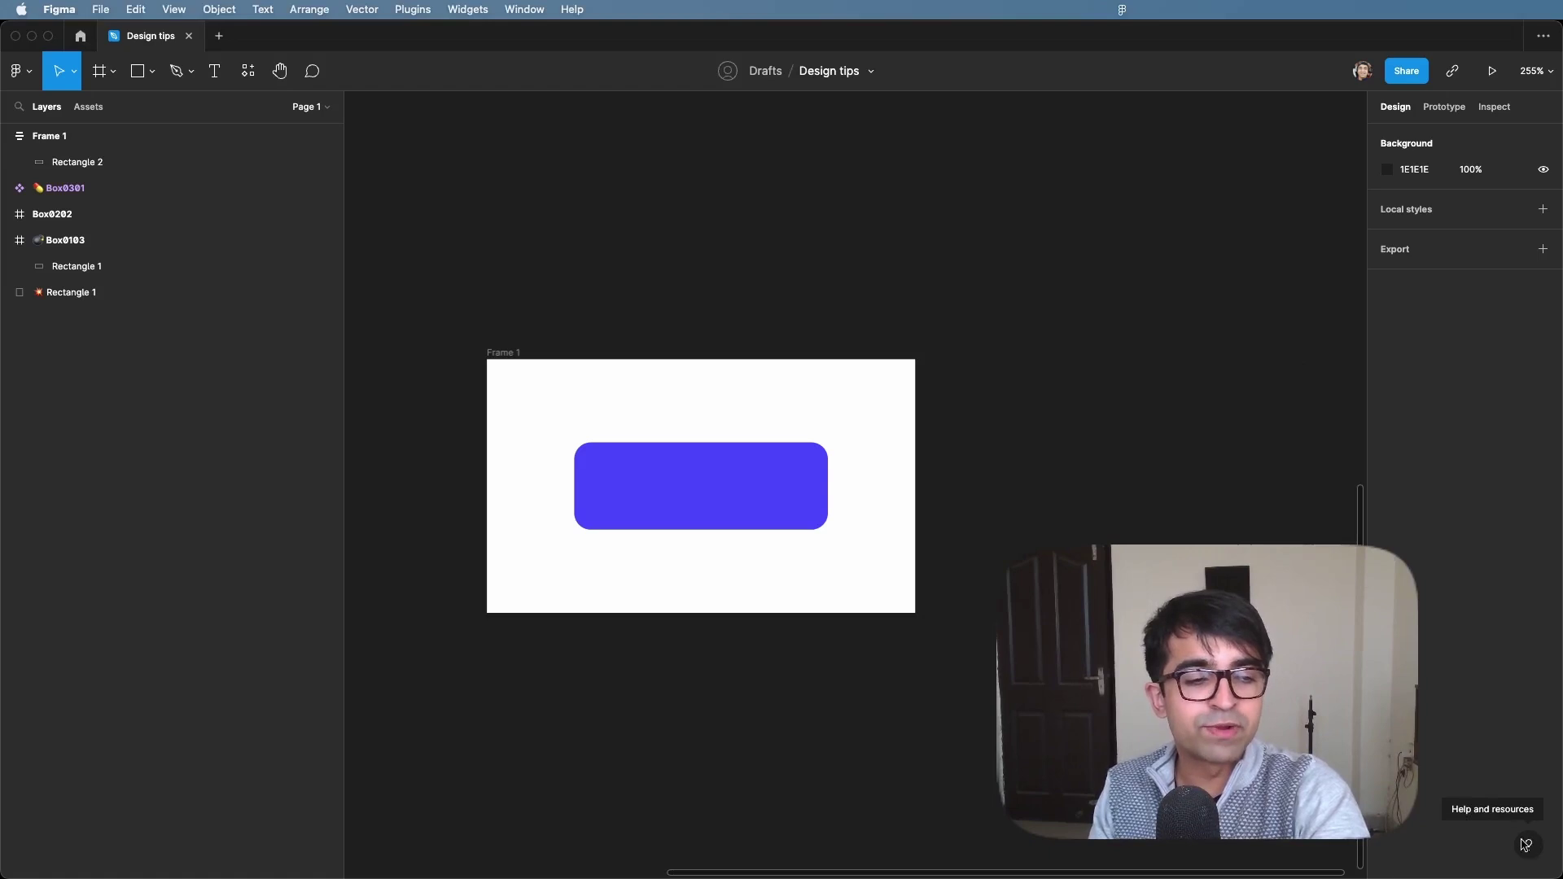
# Open the ? Help and resources menu to show Help Center, forum, videos and release notes
pyautogui.click(1527, 846)
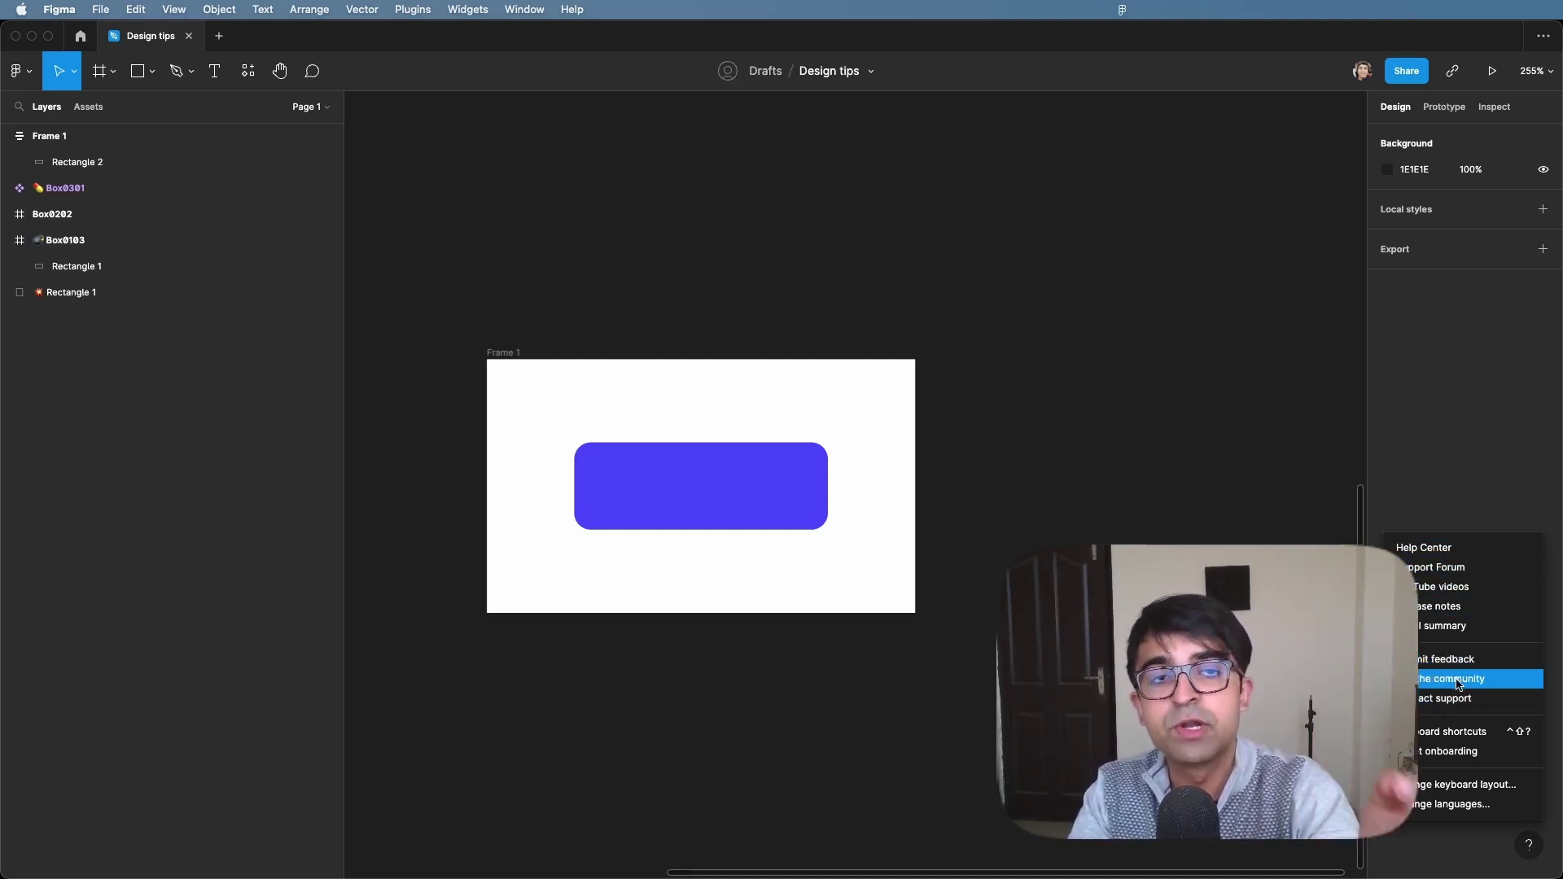
# Open the keyboard shortcuts reference and browse its Tools, View, Zoom, Shape, Selection, Cursor and Edit sections
pyautogui.click(1447, 731)
pyautogui.click(454, 700)
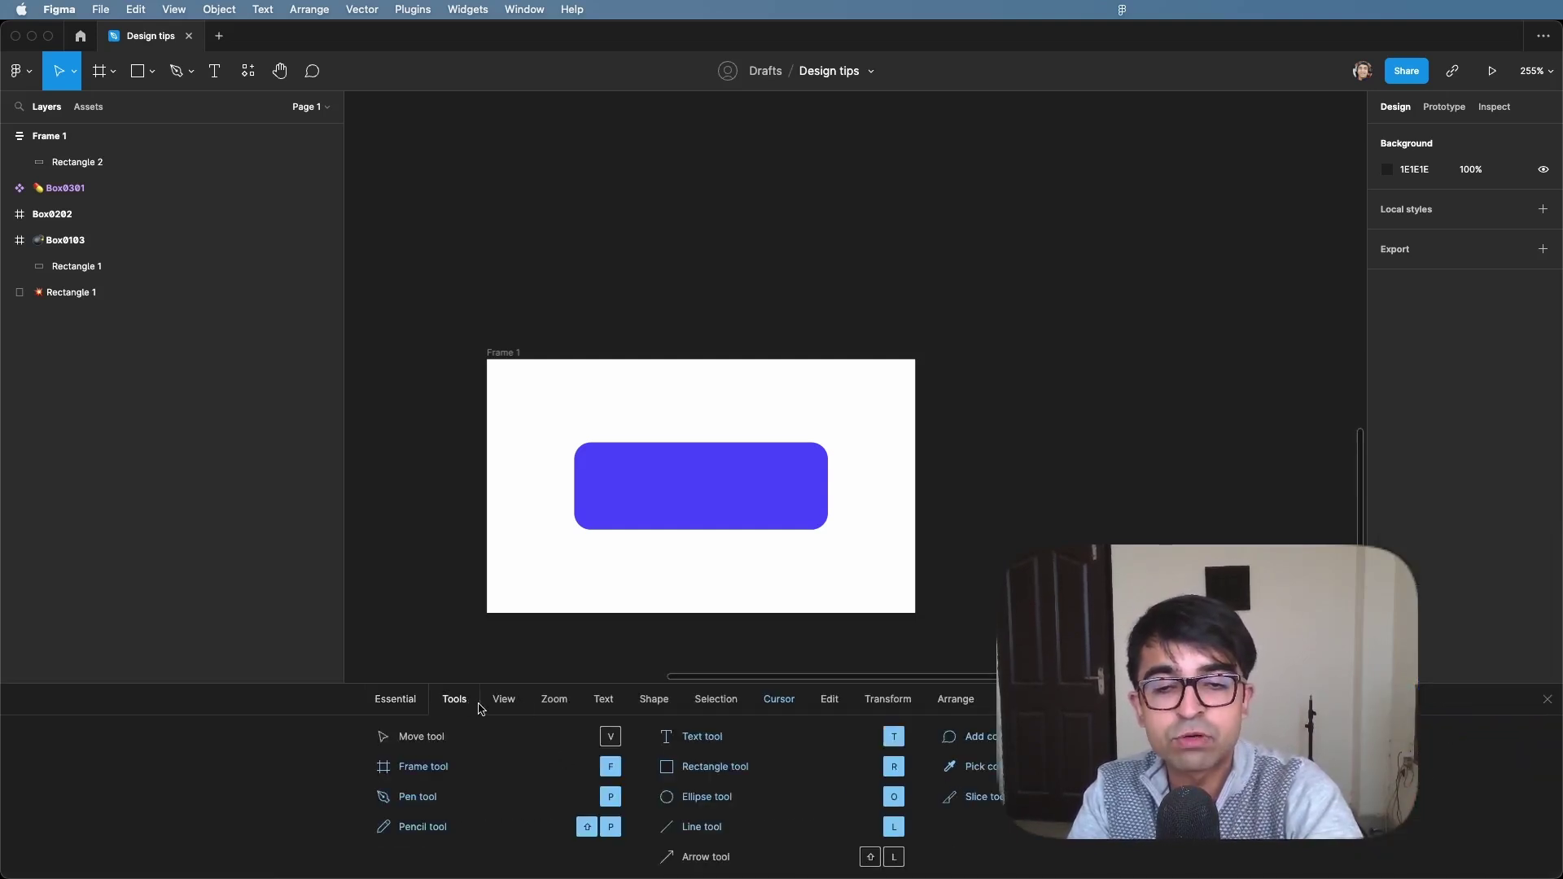
pyautogui.click(504, 700)
pyautogui.click(554, 700)
pyautogui.click(656, 702)
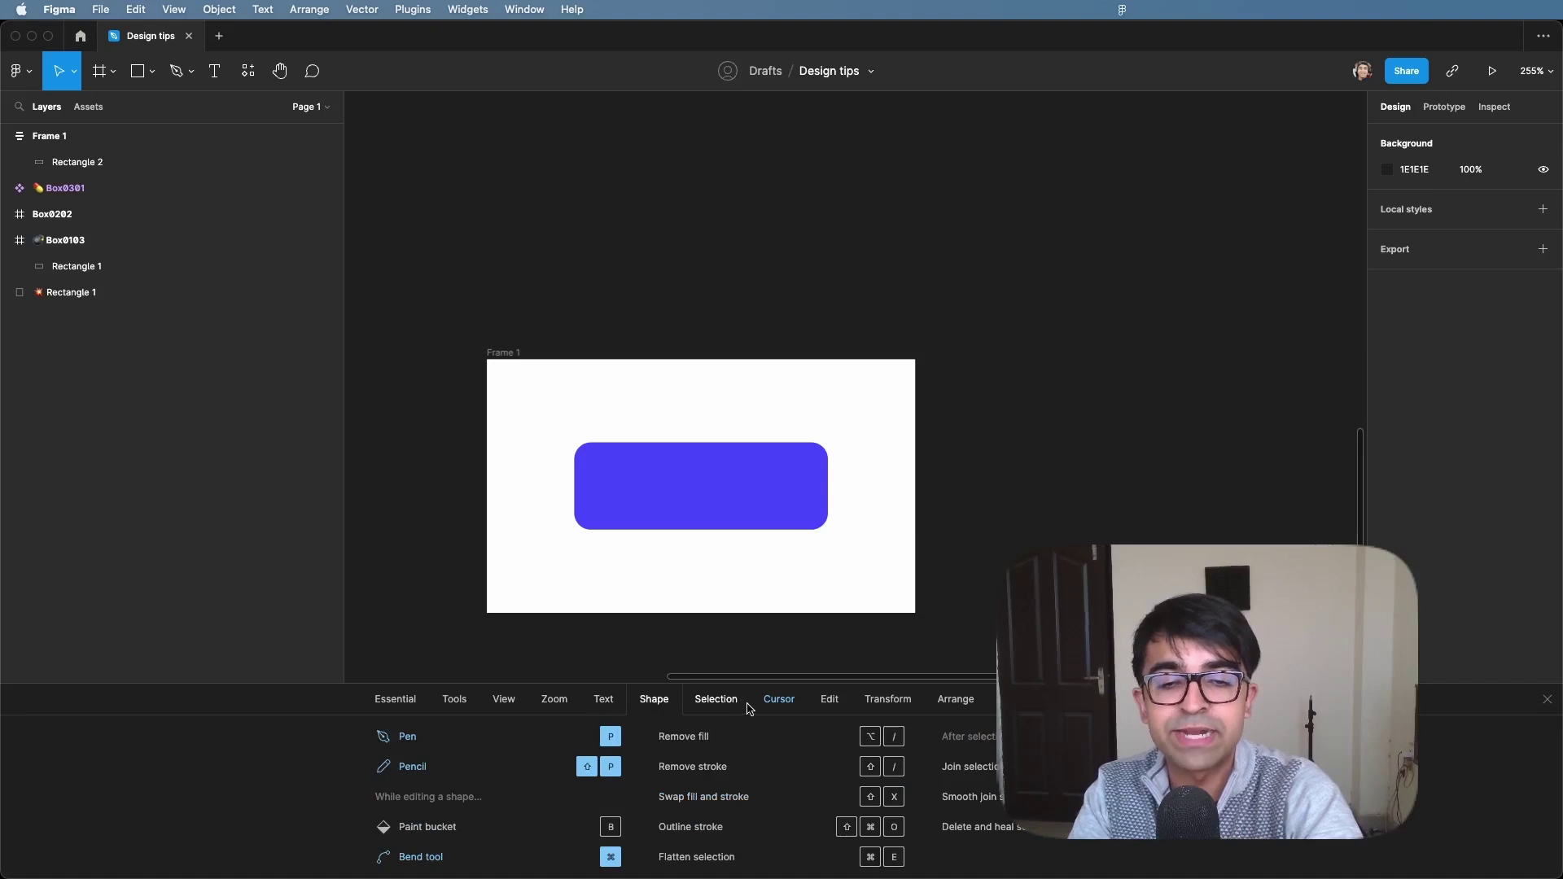
pyautogui.click(716, 702)
pyautogui.click(779, 701)
pyautogui.click(829, 701)
# Browse the Transform, Components and Arrange shortcuts, then revisit Edit and Selection
pyautogui.click(887, 700)
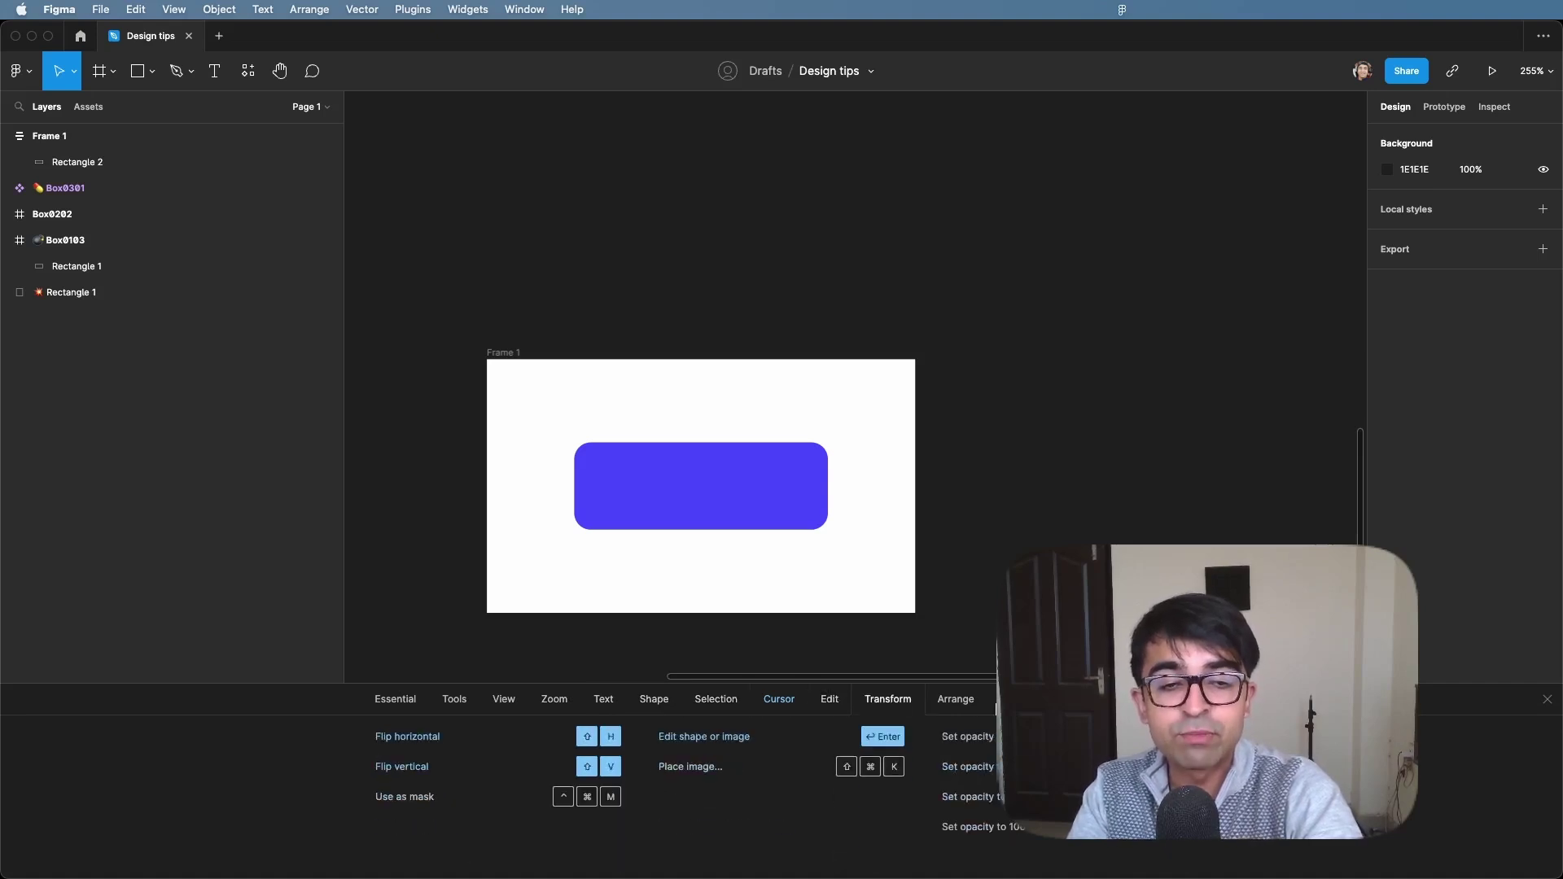
pyautogui.click(1029, 700)
pyautogui.click(956, 700)
pyautogui.click(887, 700)
pyautogui.click(828, 701)
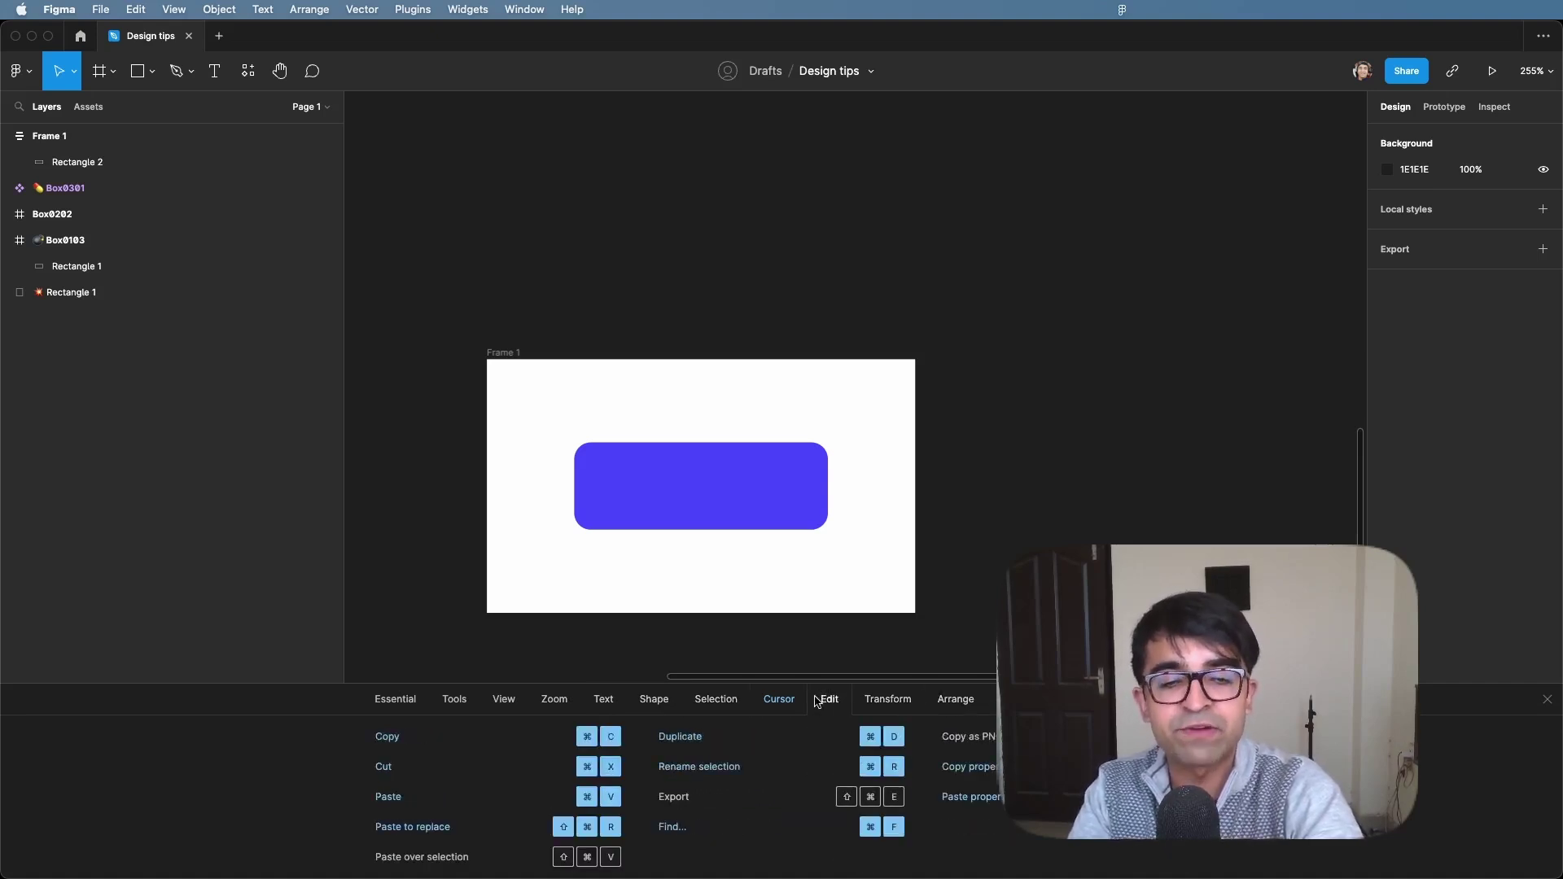
pyautogui.click(712, 700)
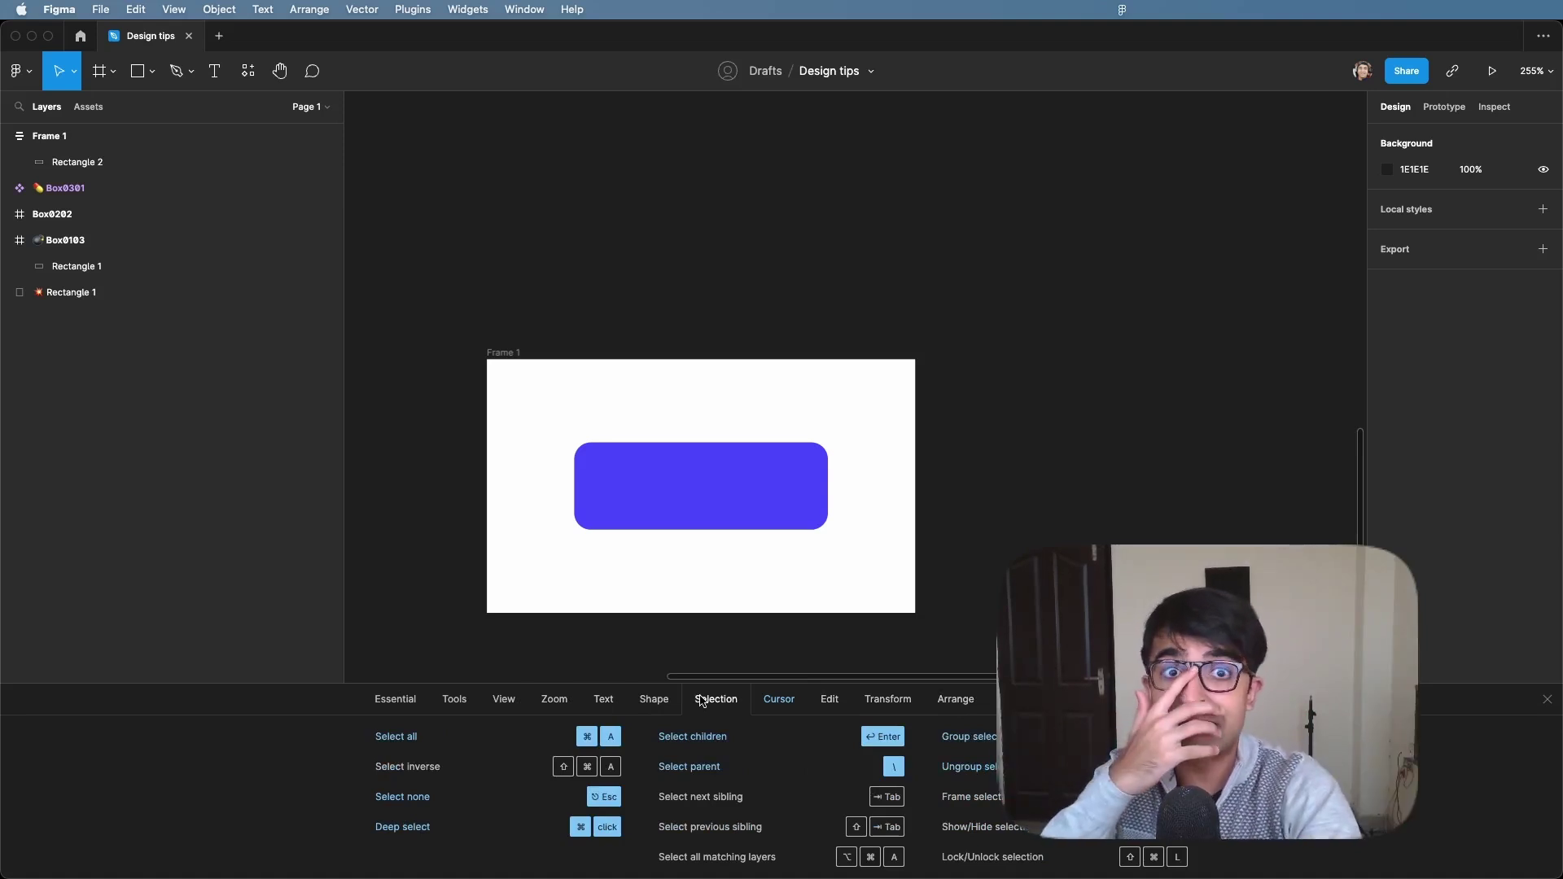
# Check the keyboard layout options, keep Generic, and return to the View shortcuts
pyautogui.click(779, 700)
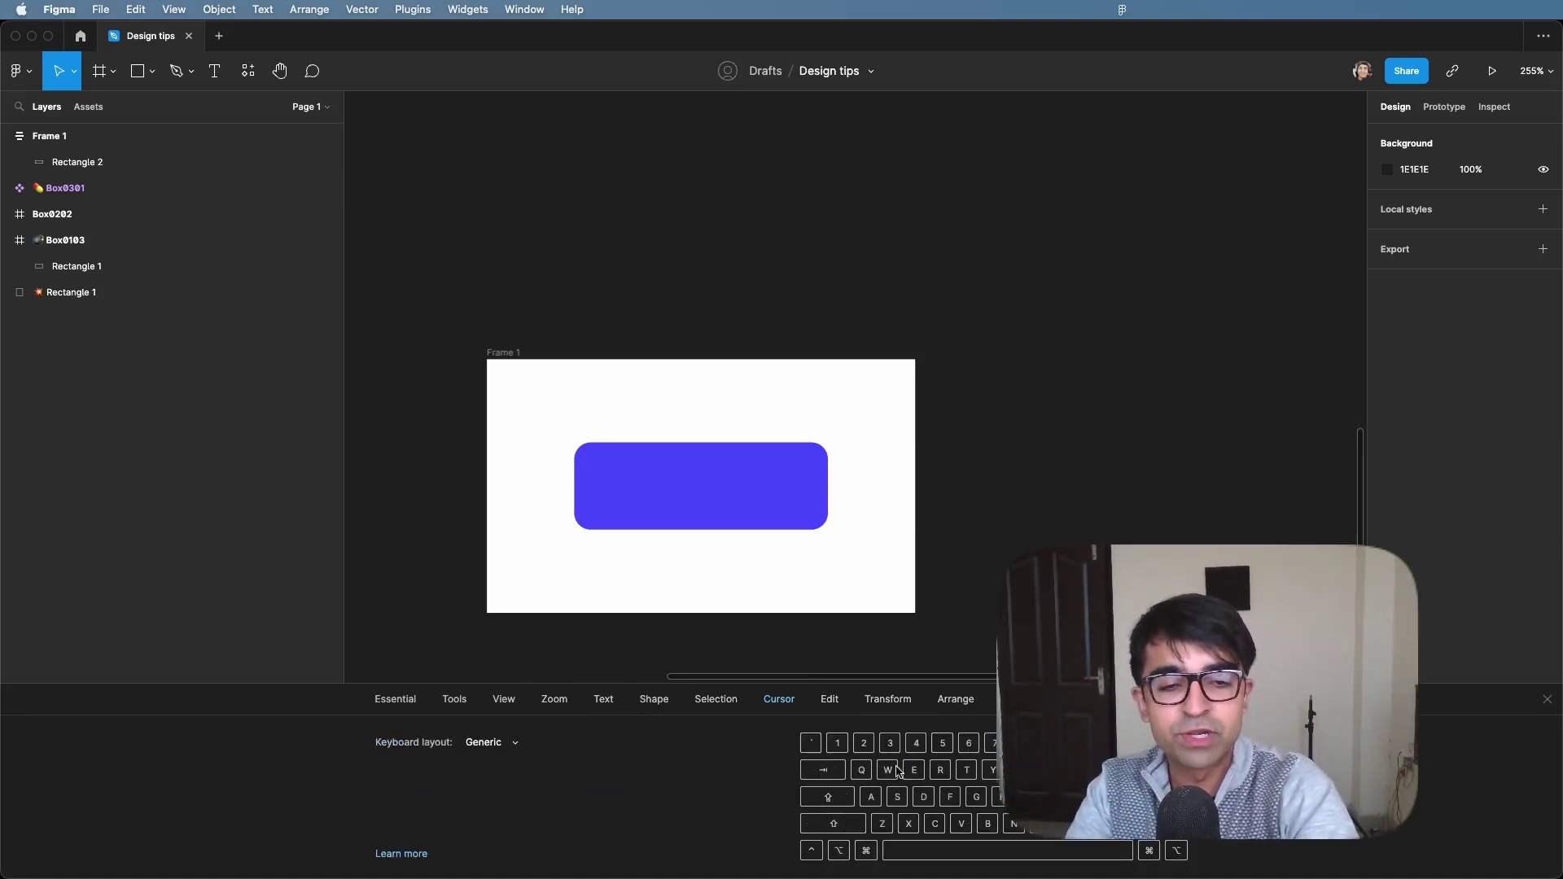
pyautogui.click(486, 743)
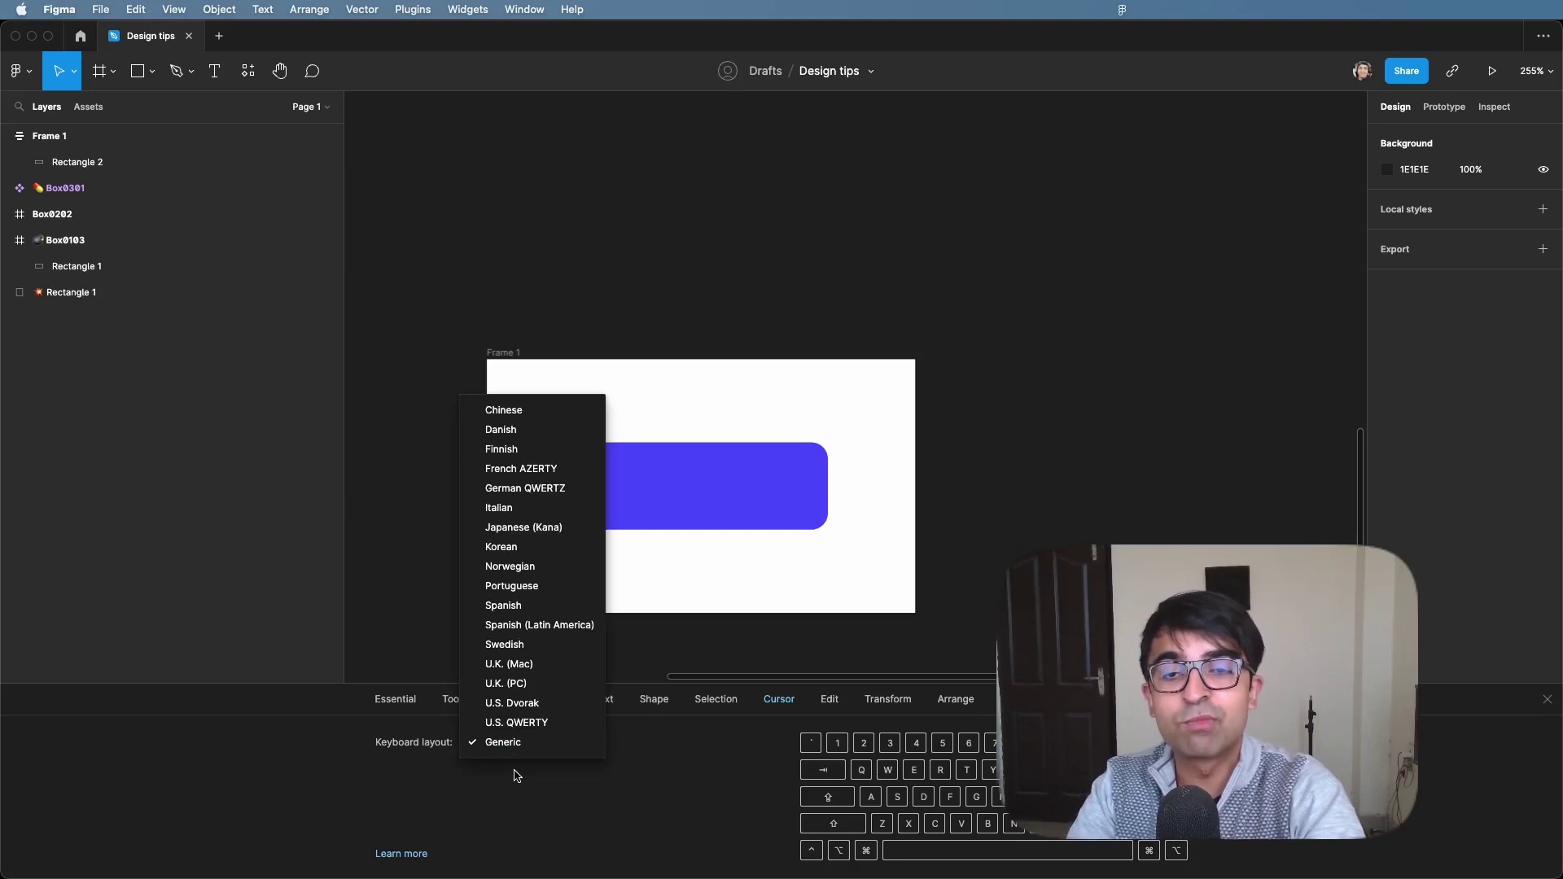
pyautogui.click(534, 788)
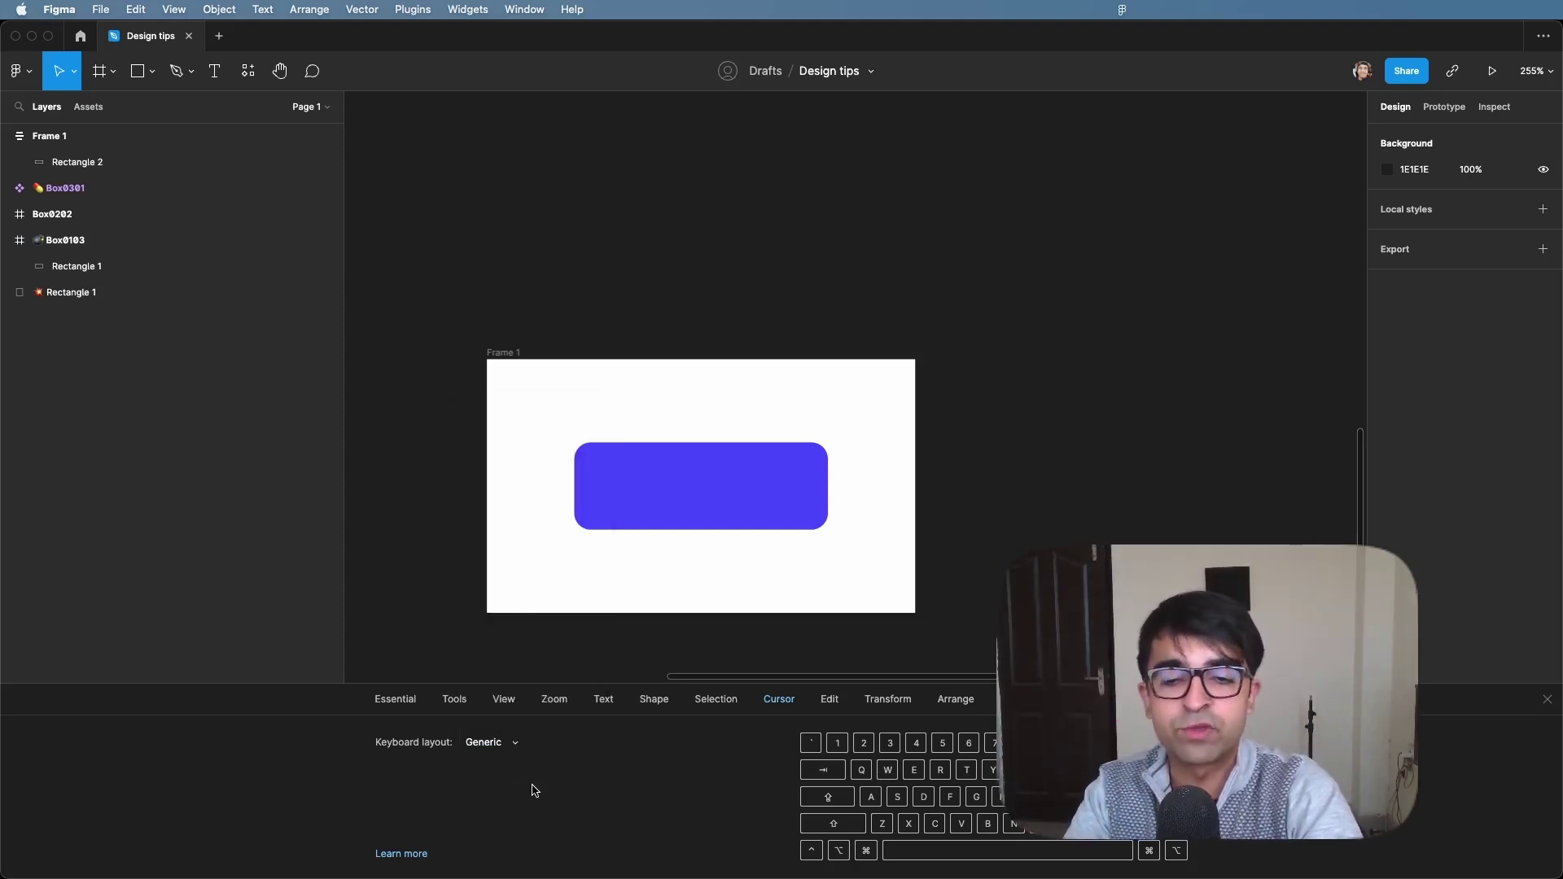
pyautogui.click(504, 699)
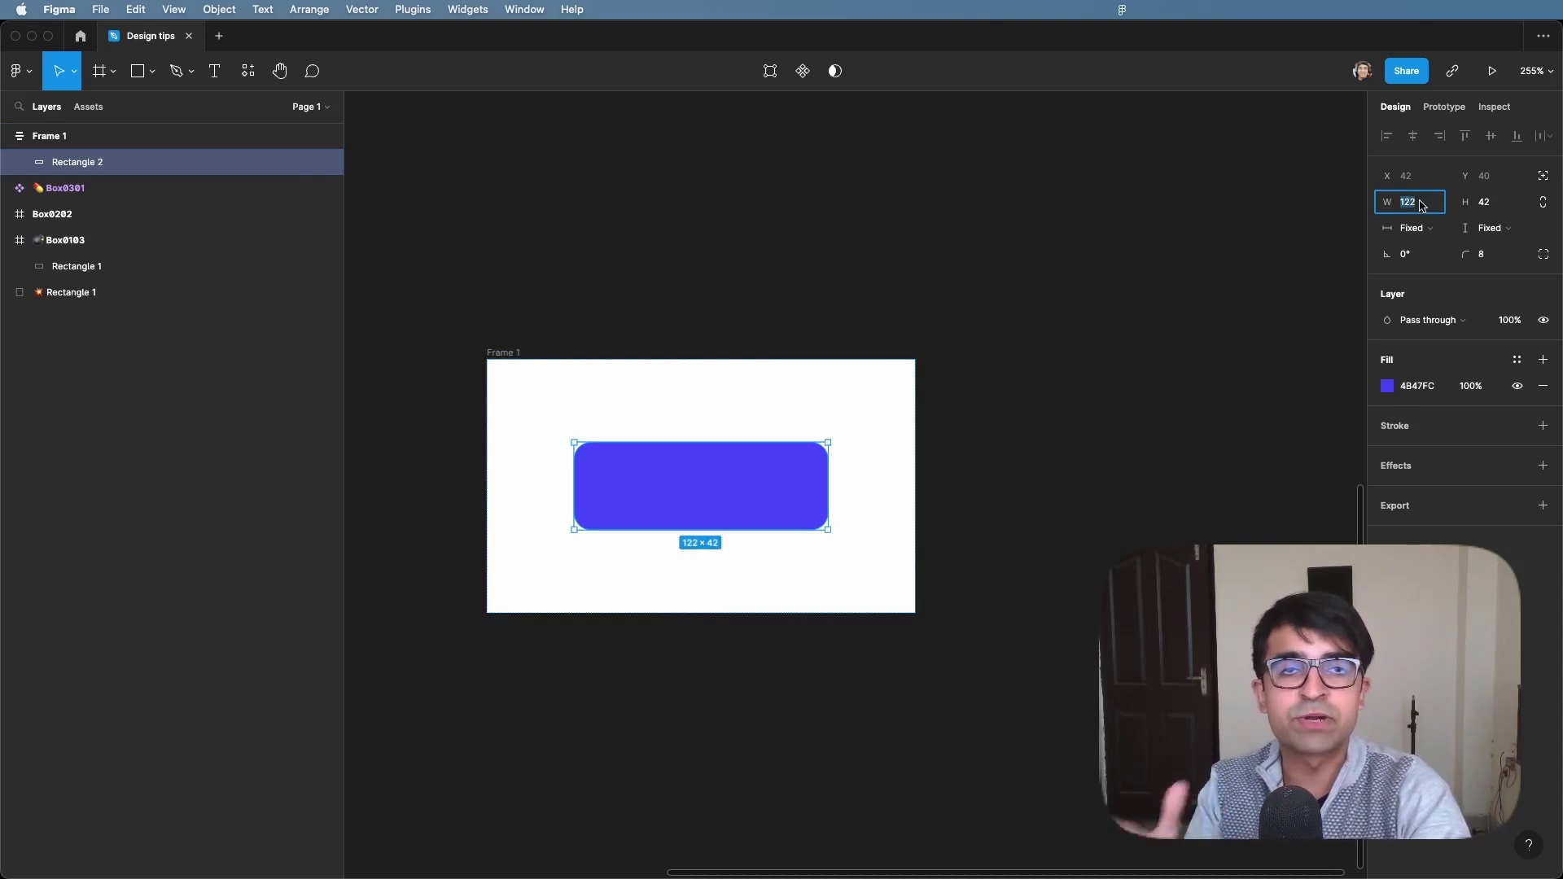
# Make Rectangle 2 129×42 with 0 corner radius at 100% layer opacity
pyautogui.press('Escape')
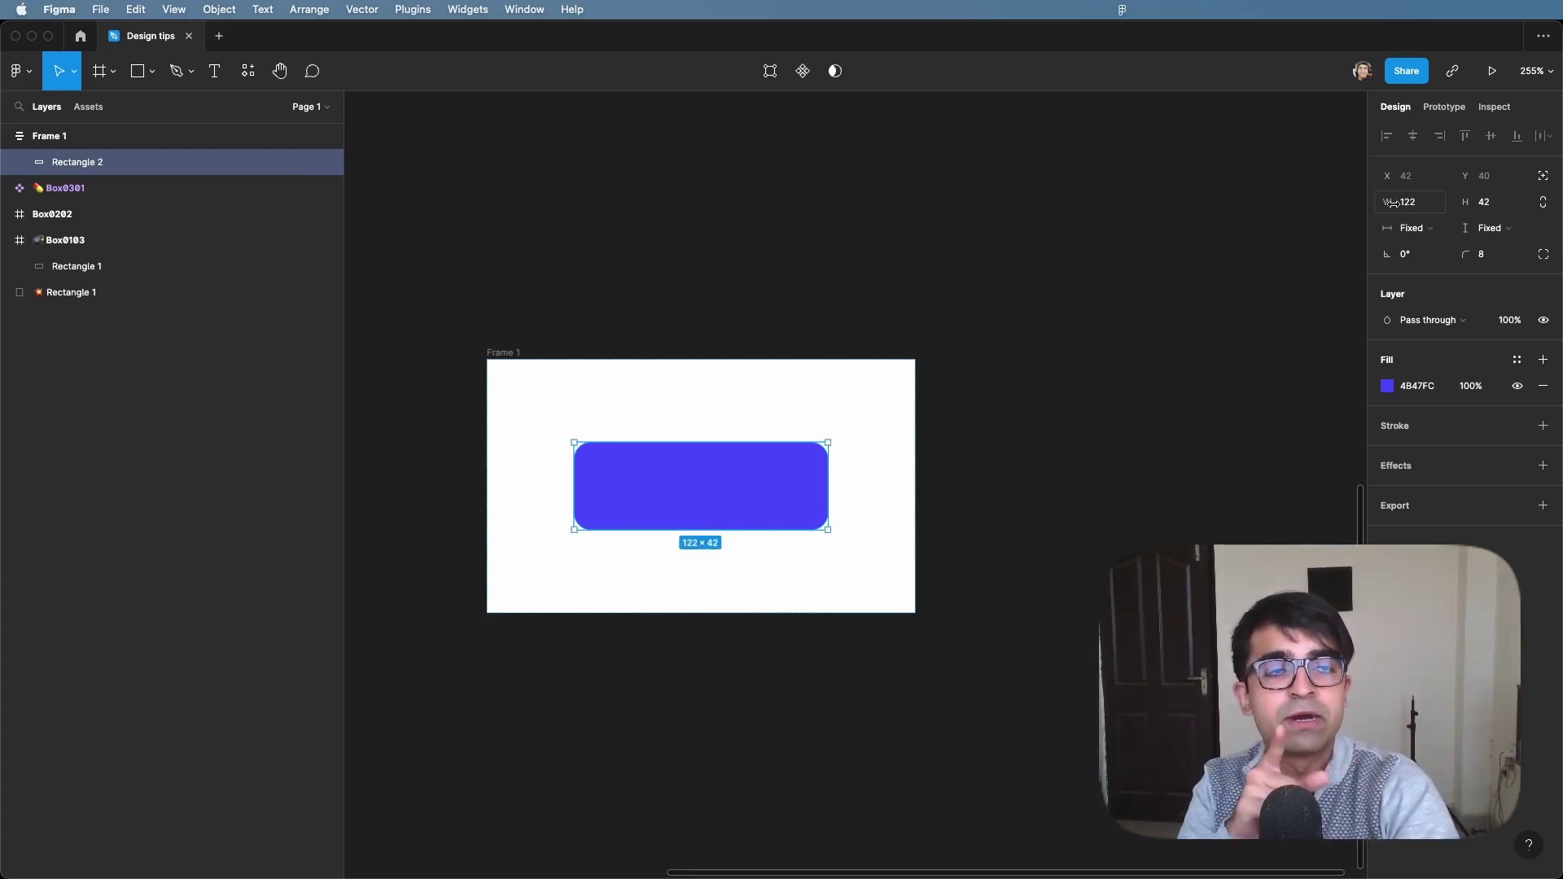
pyautogui.moveTo(1387, 203); pyautogui.dragTo(1218, 335)
pyautogui.moveTo(1506, 320); pyautogui.dragTo(1510, 349)
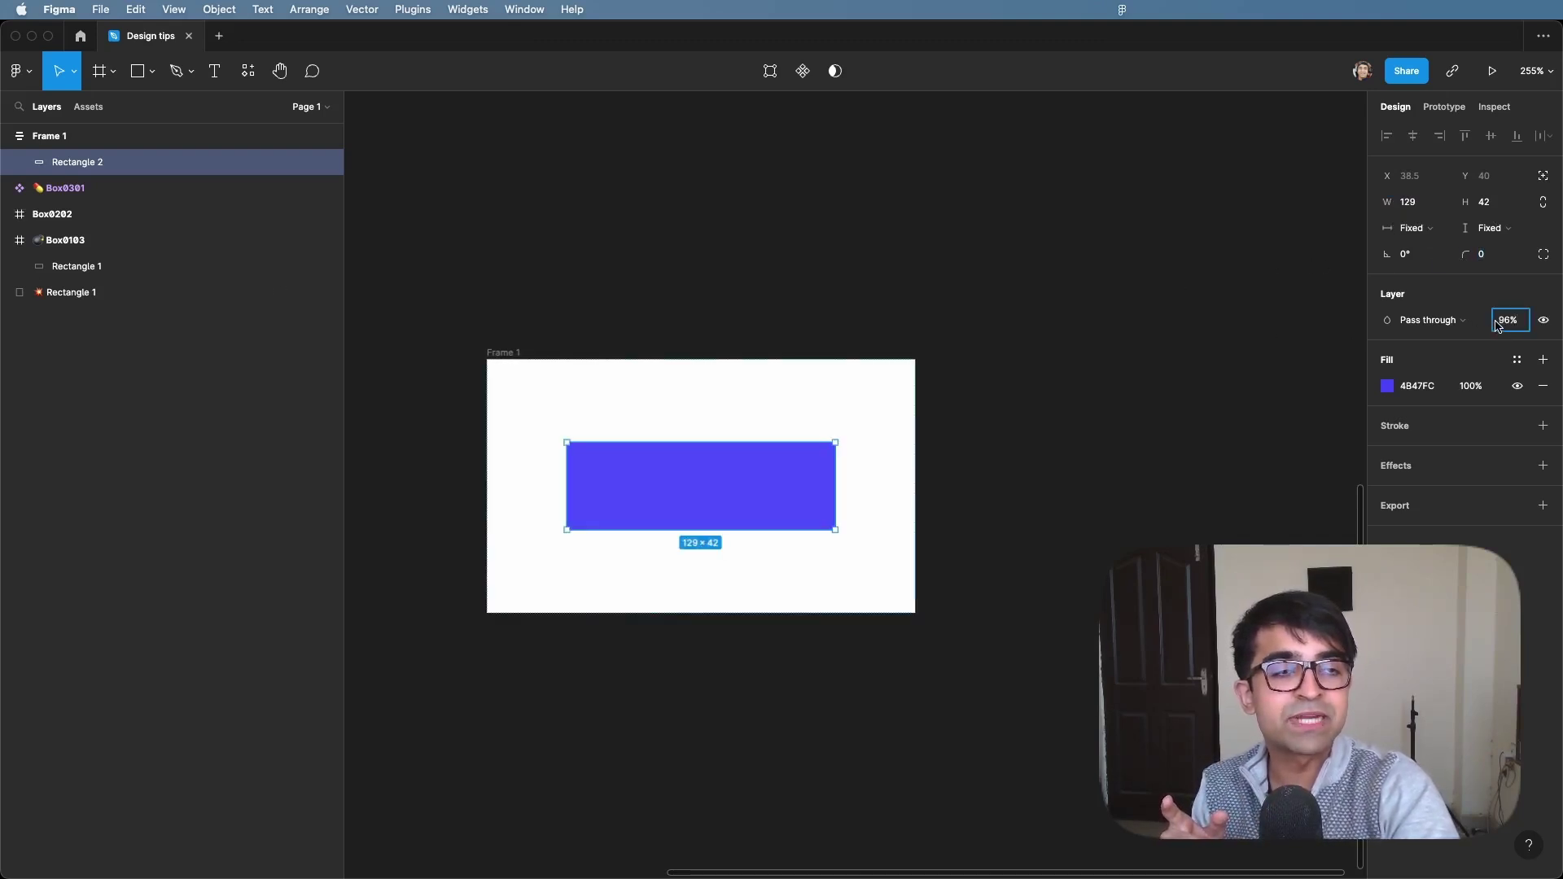
pyautogui.moveTo(1490, 320)
pyautogui.mouseDown()
pyautogui.moveTo(1372, 326)
pyautogui.moveTo(1530, 330)
pyautogui.moveTo(1514, 333)
pyautogui.mouseUp()
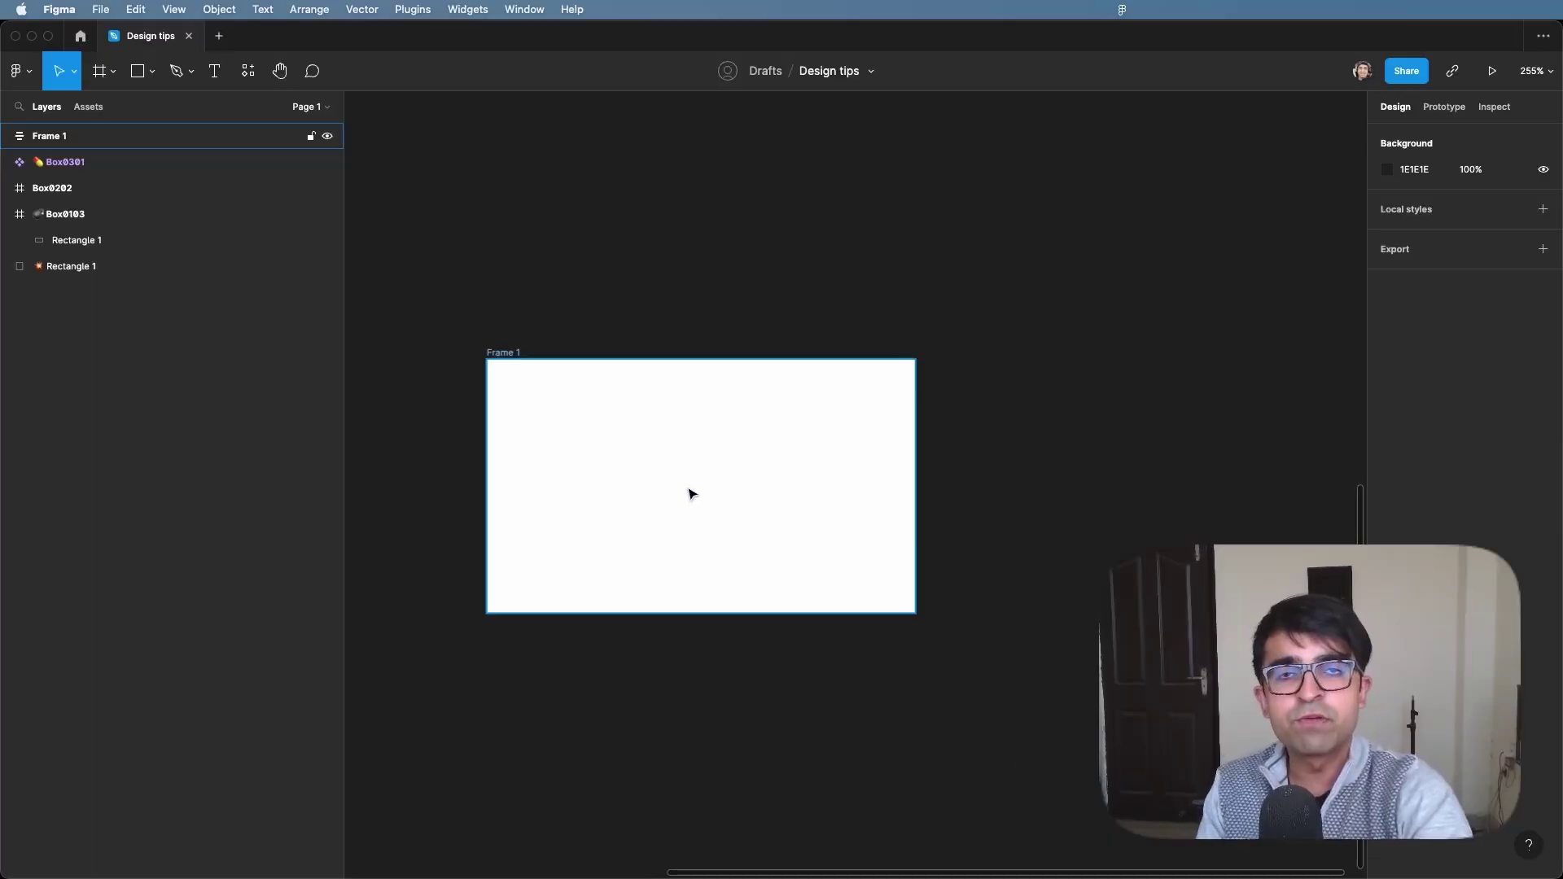
# Drop the gift GIF into the selected Frame 1, shrink it to fit, and reselect the frame
pyautogui.click(687, 491)
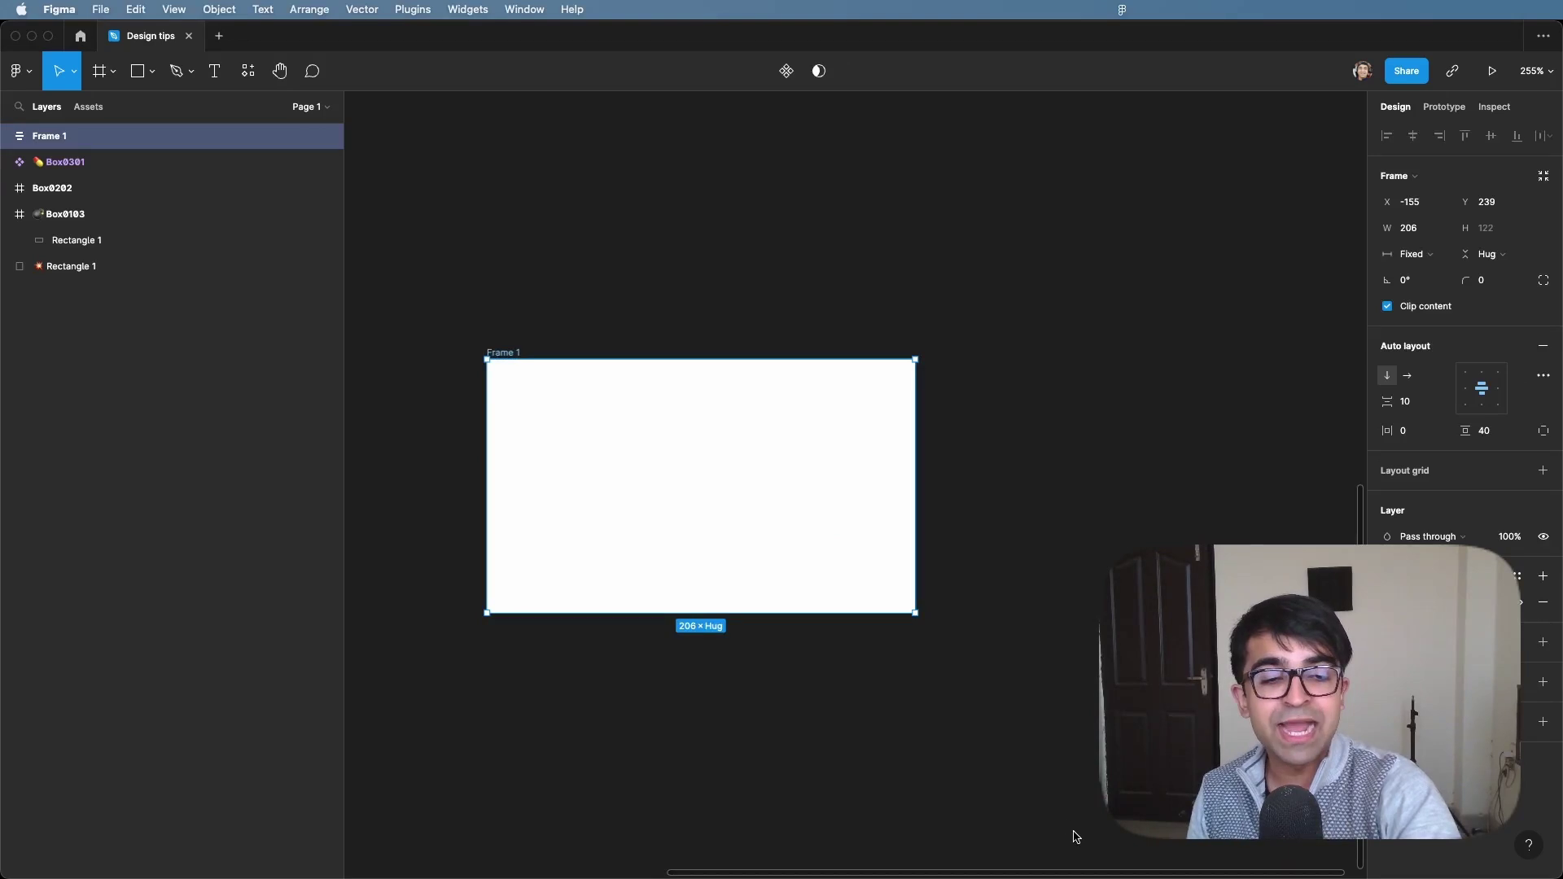
pyautogui.moveTo(1098, 773); pyautogui.dragTo(740, 459)
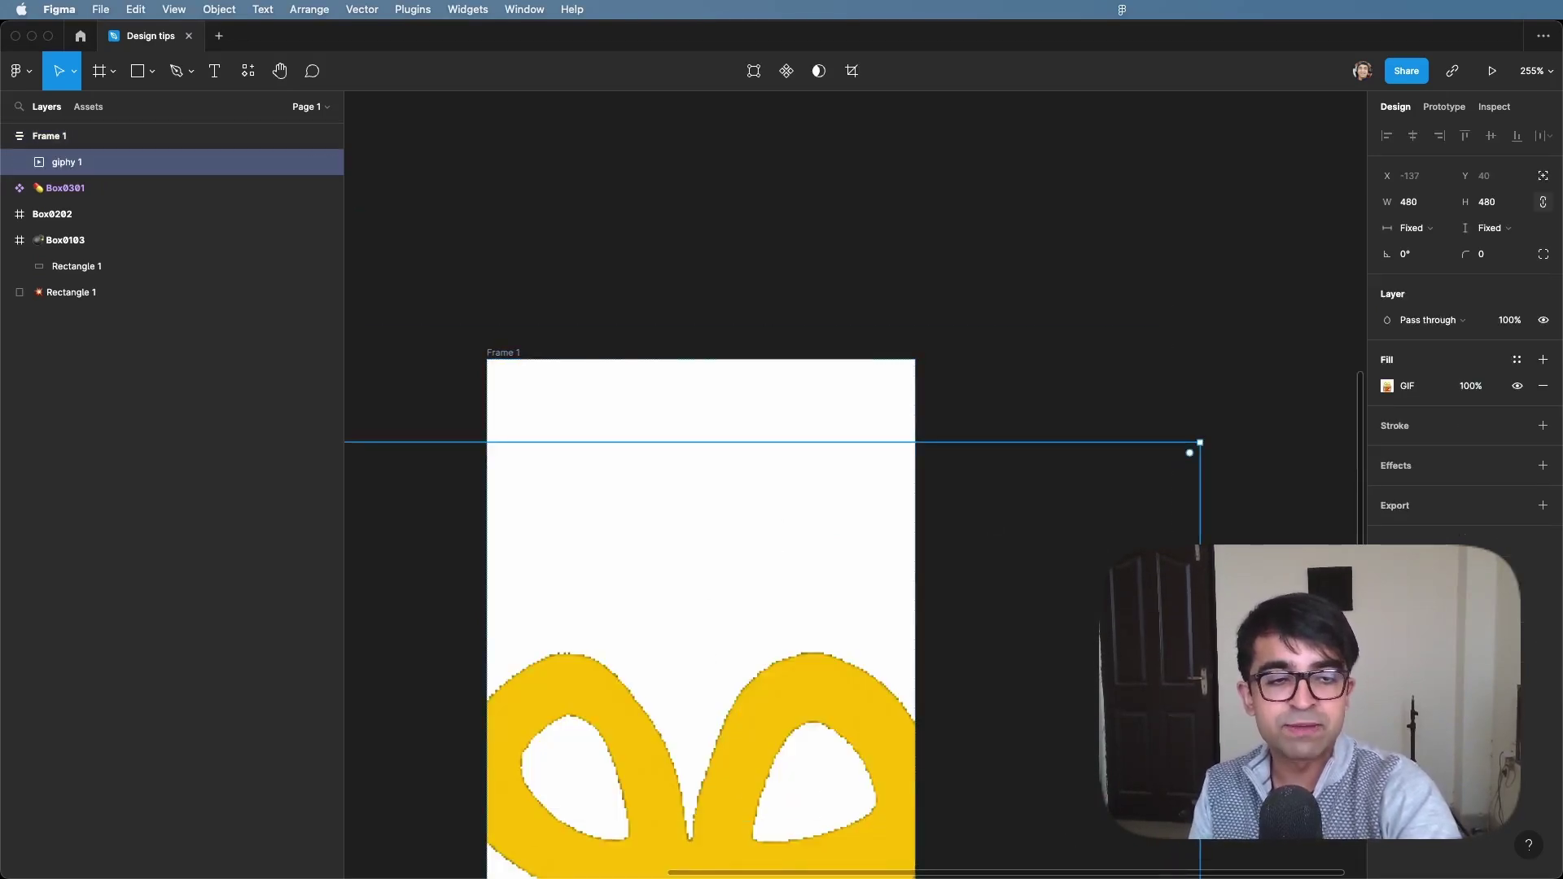
pyautogui.moveTo(1189, 453); pyautogui.dragTo(826, 445)
pyautogui.press('Escape')
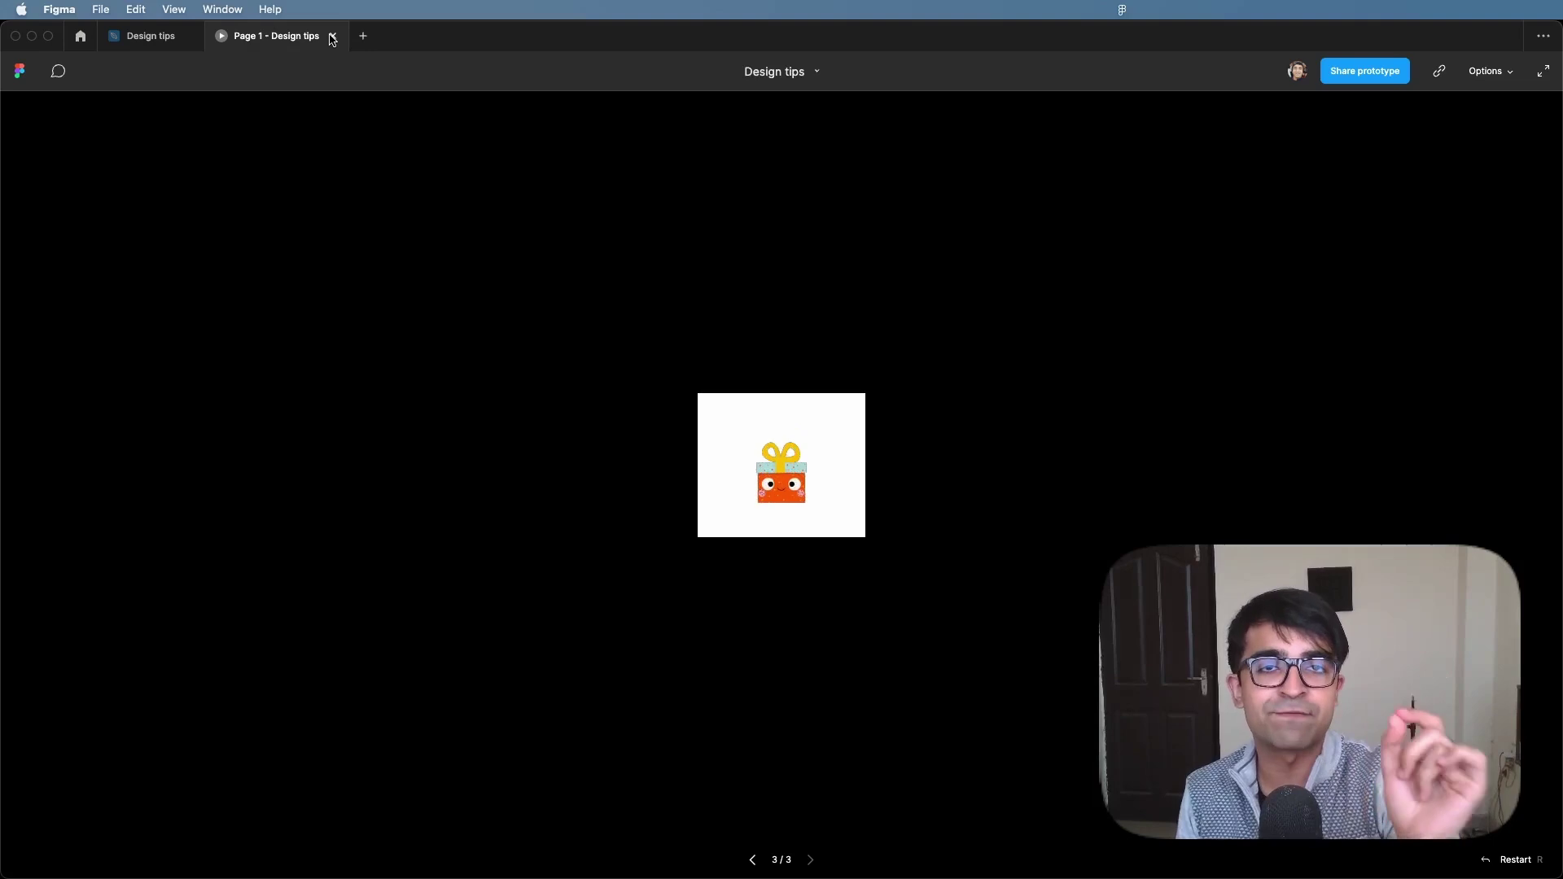
pyautogui.click(332, 38)
pyautogui.moveTo(478, 339); pyautogui.dragTo(579, 592)
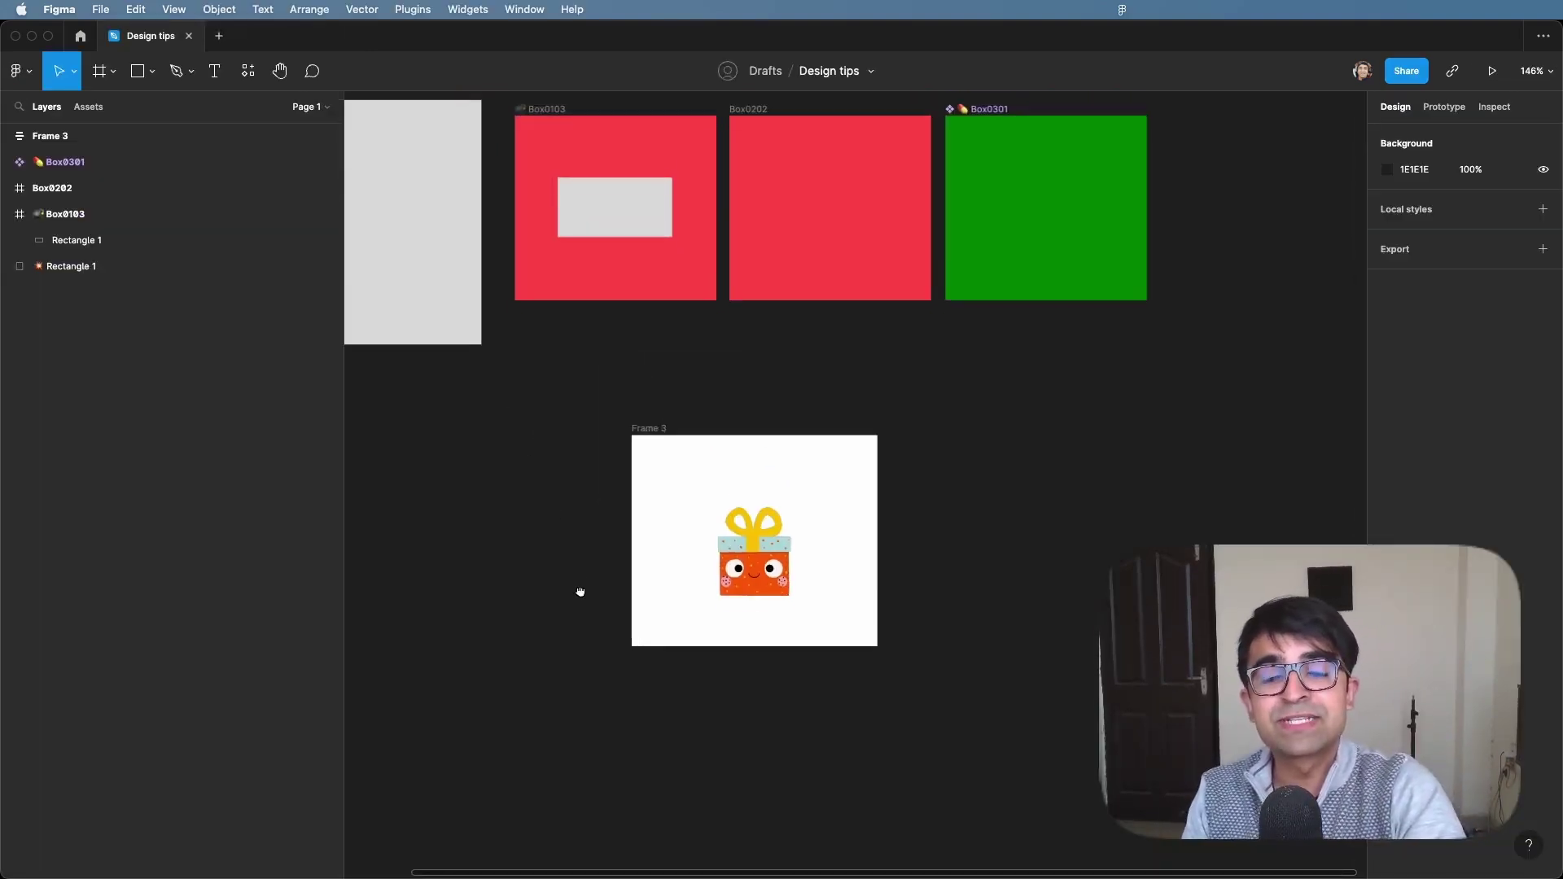
pyautogui.scroll(-2, 614, 618)
pyautogui.scroll(5, 618, 551)
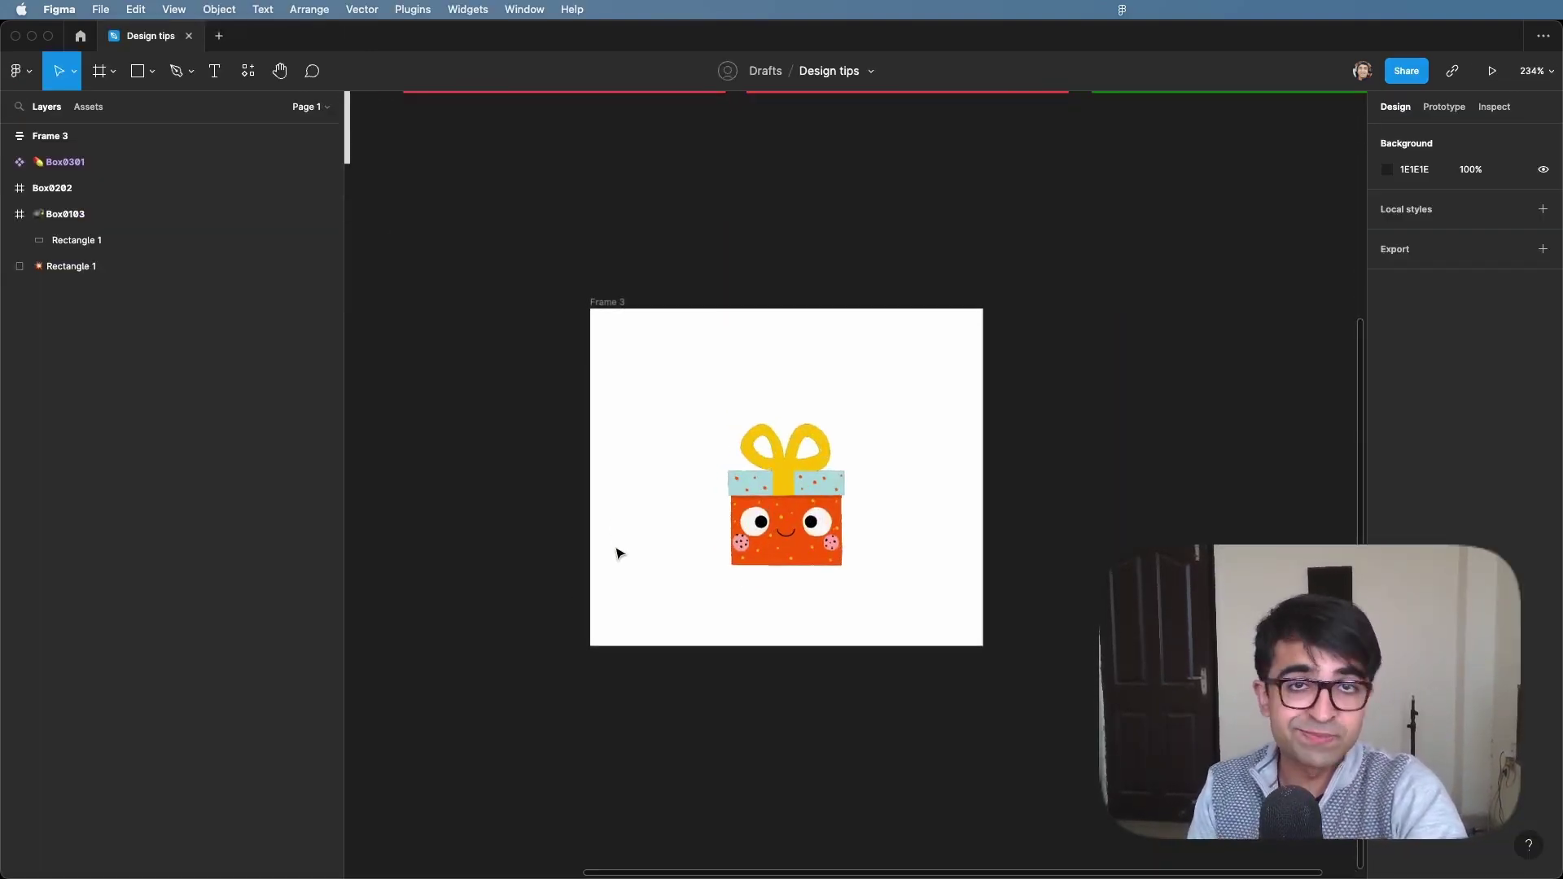
pyautogui.scroll(1, 782, 453)
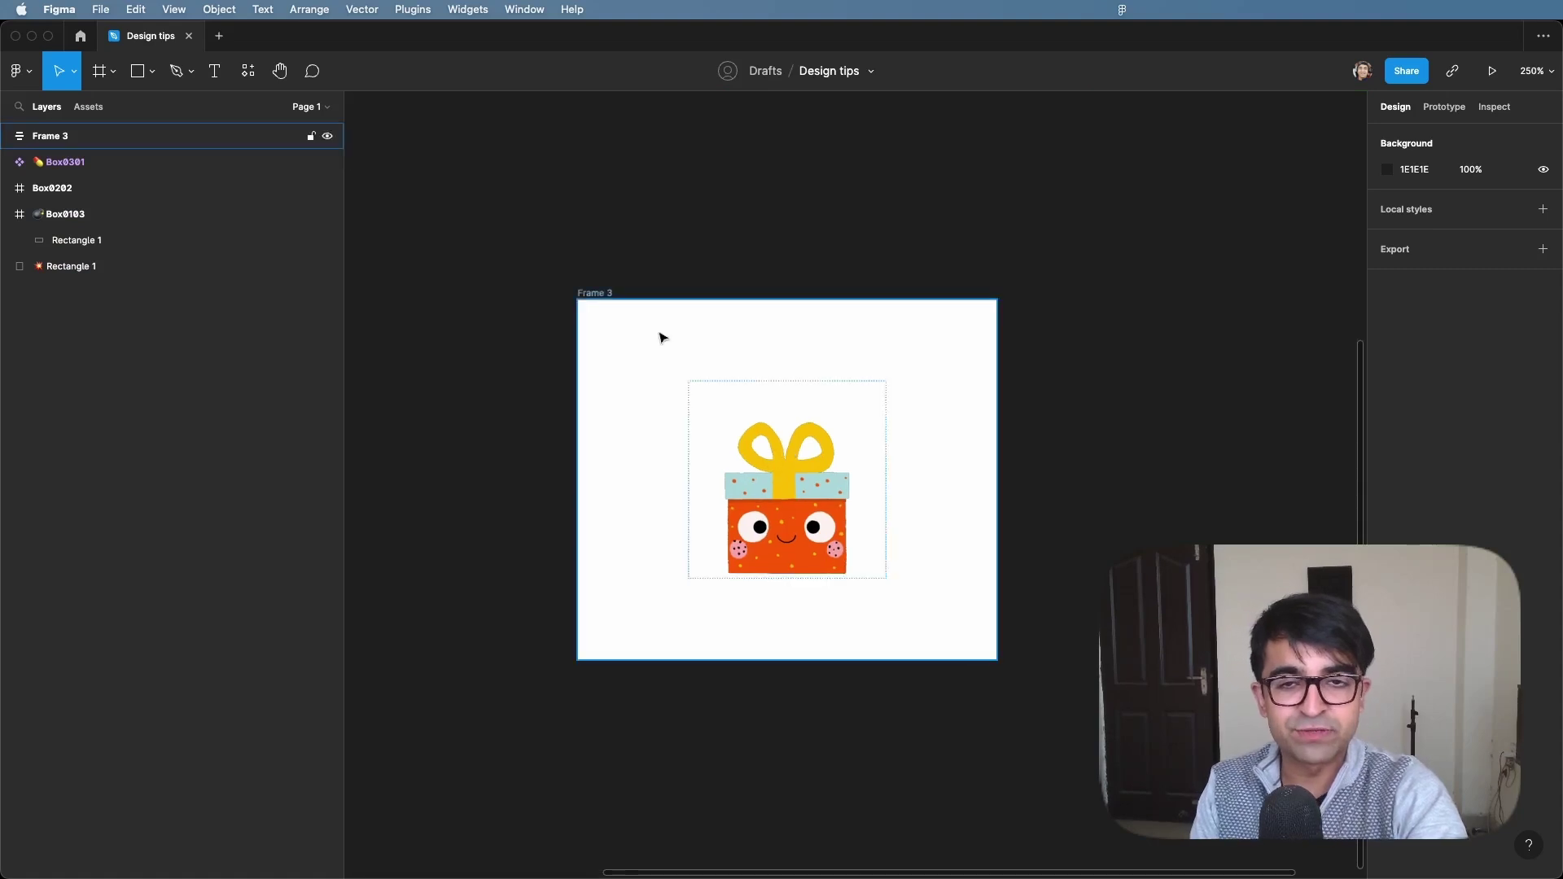
pyautogui.click(592, 306)
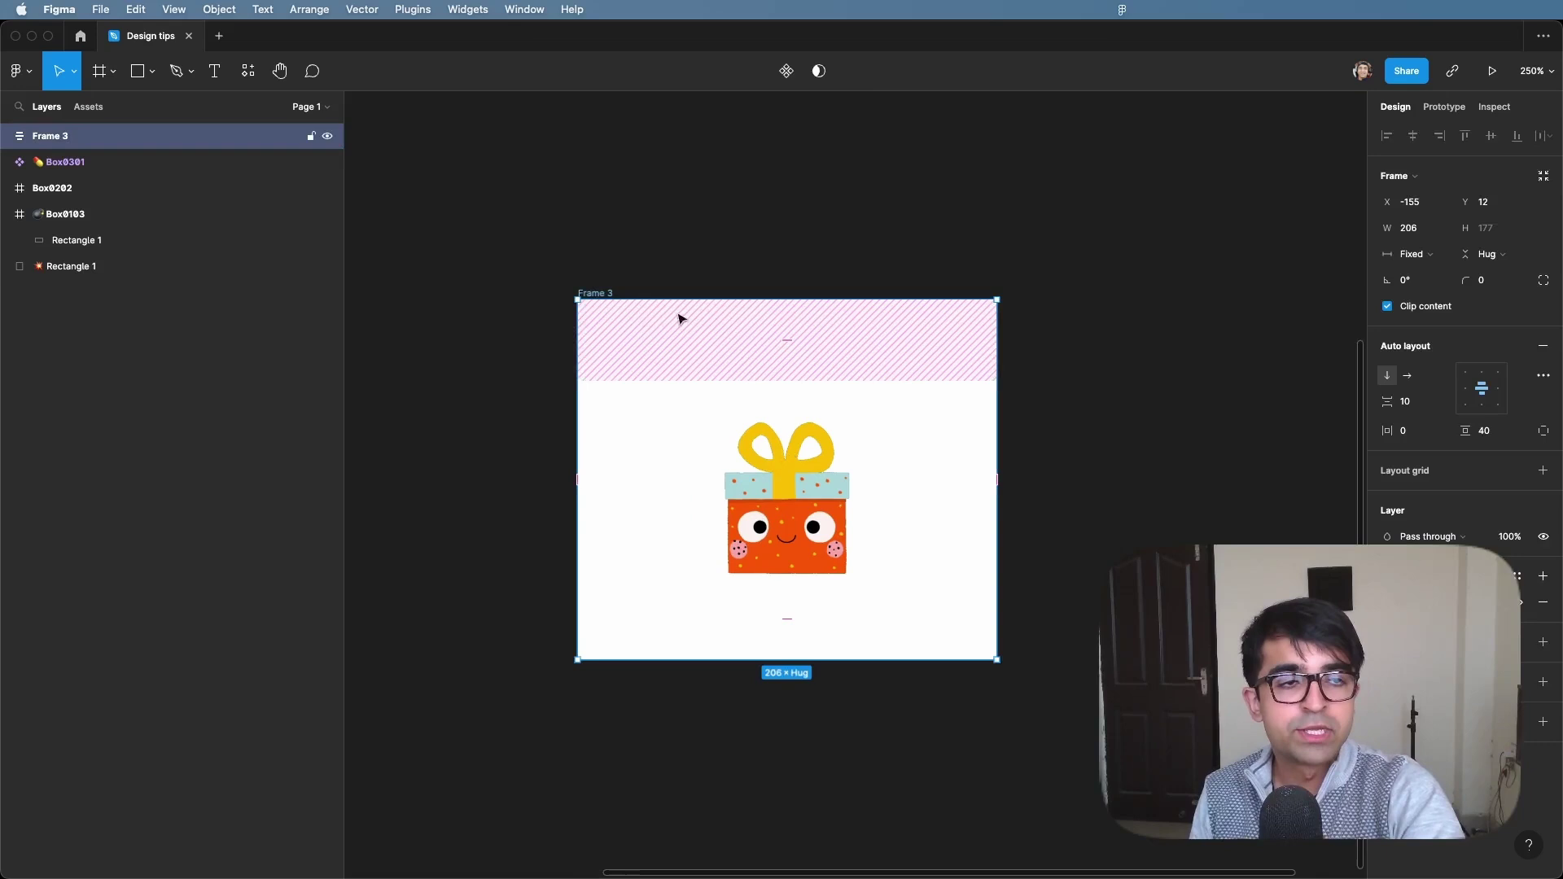
pyautogui.click(1406, 433)
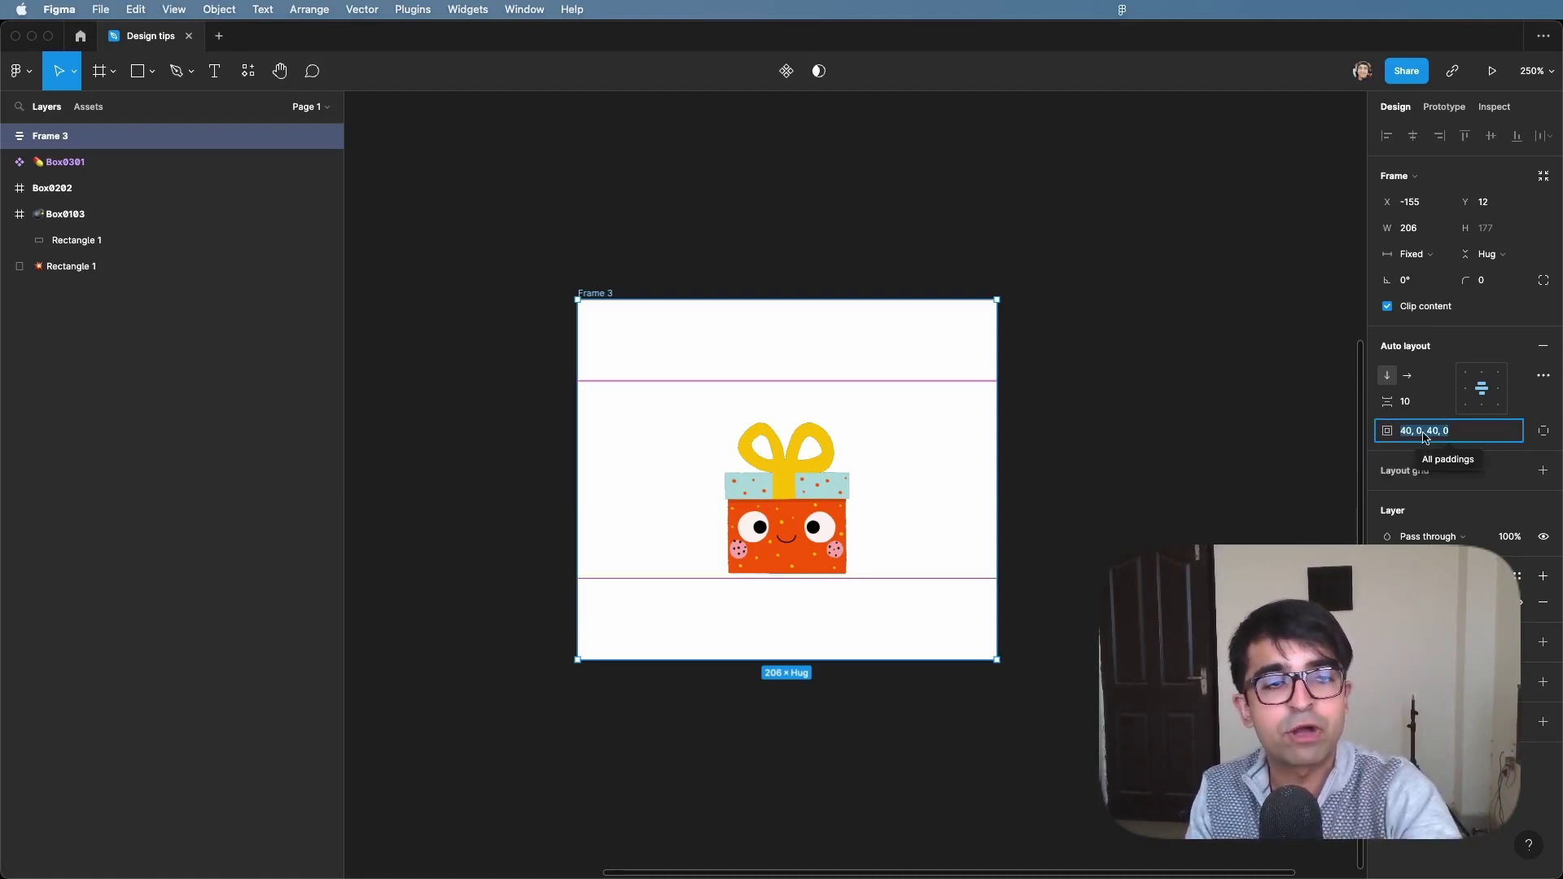
pyautogui.write('16')
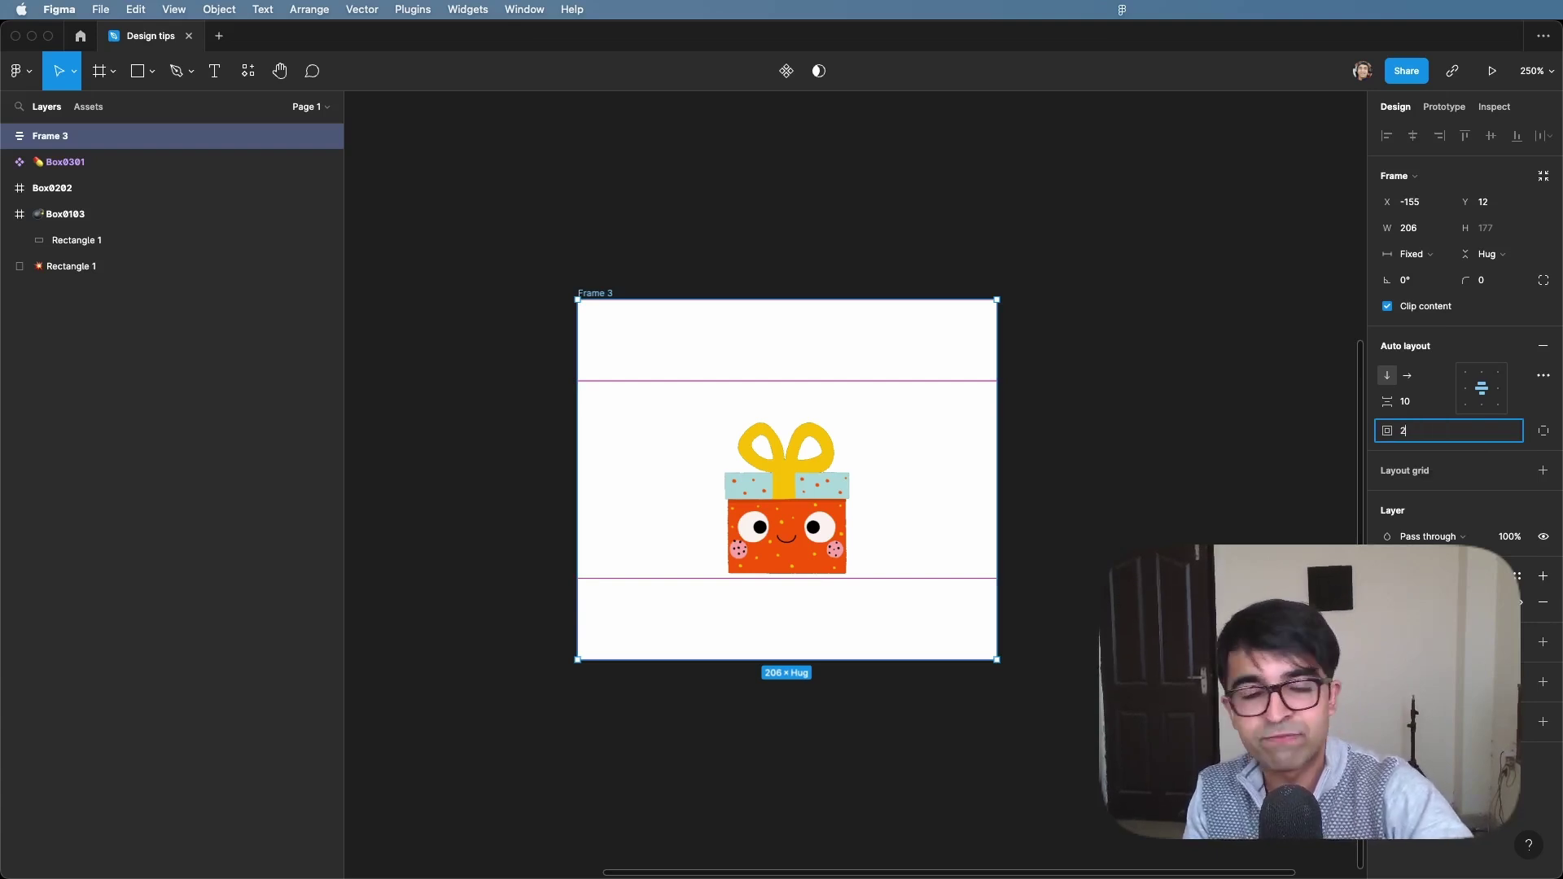
pyautogui.press('Return')
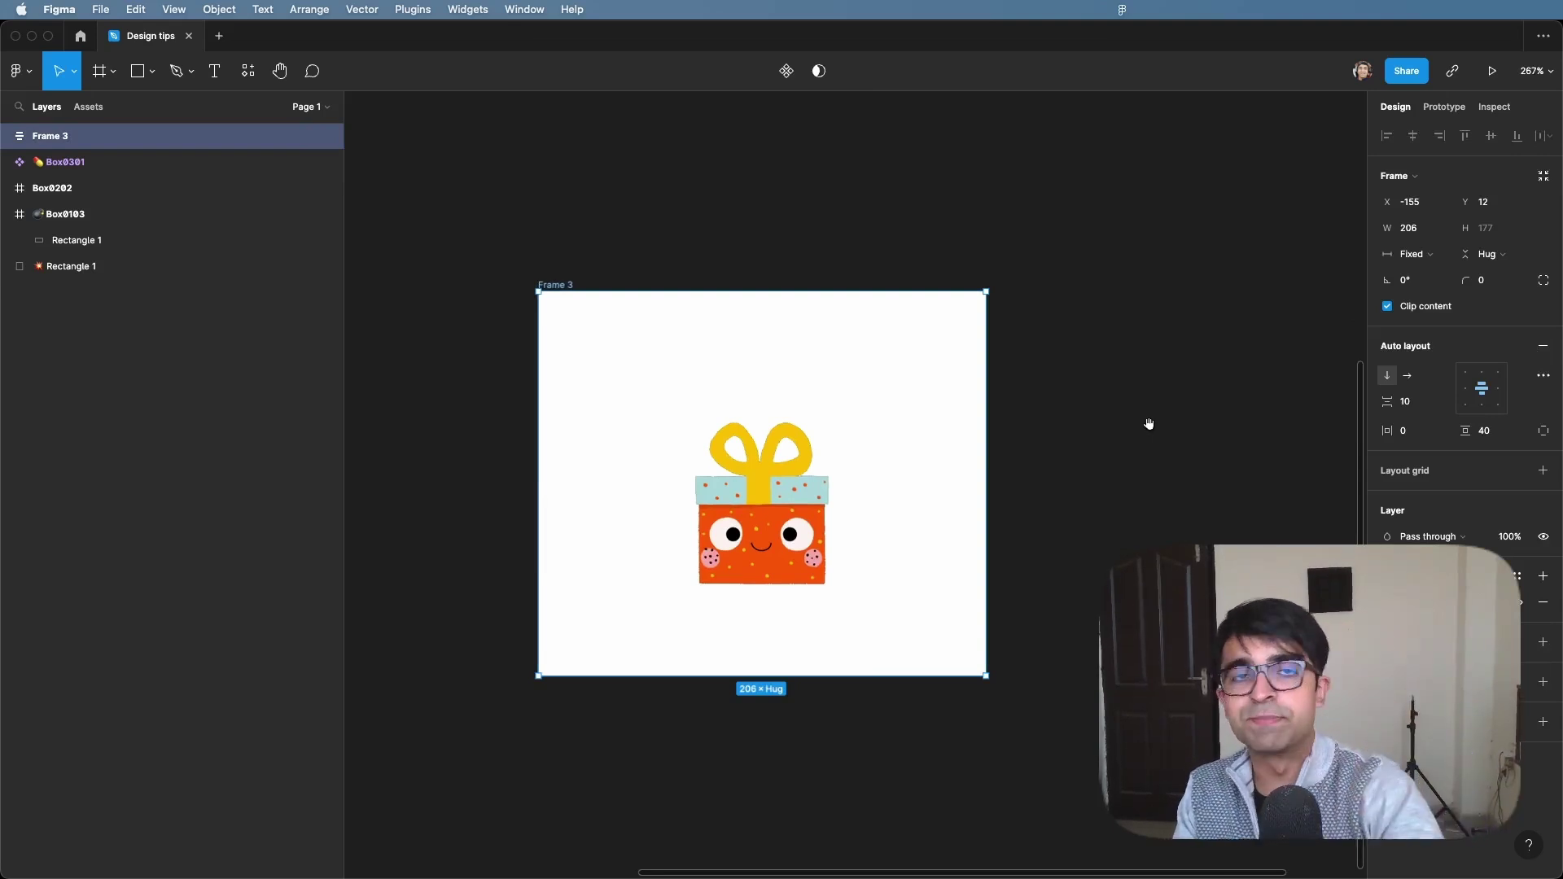
# With the Scale tool (K), try the 2x and then 5x scale presets on Frame 3
pyautogui.scroll(-1, 1149, 423)
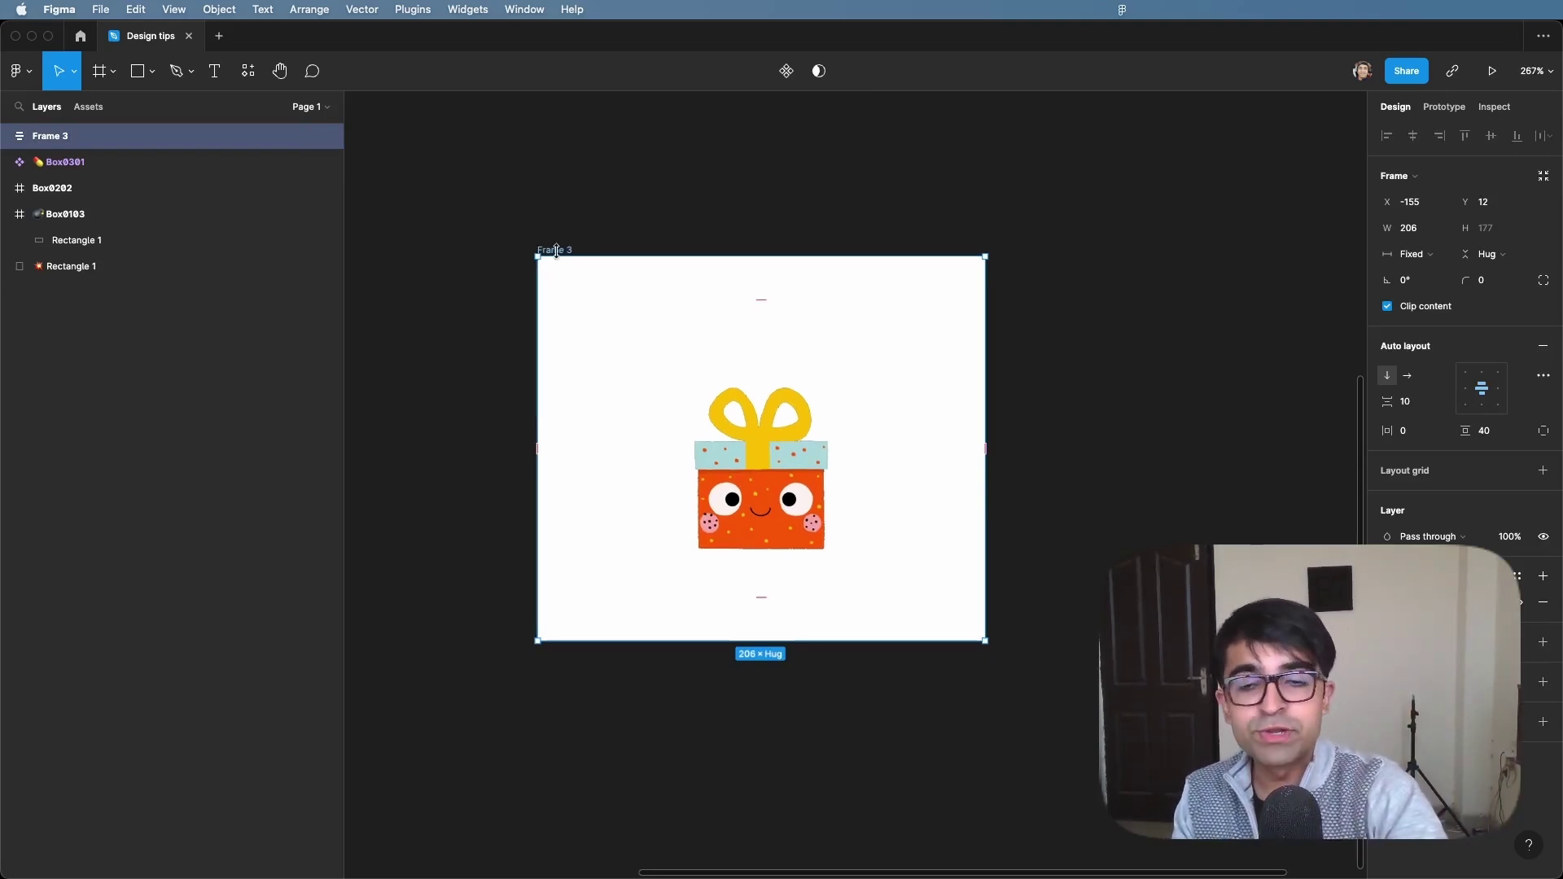
pyautogui.press('k')
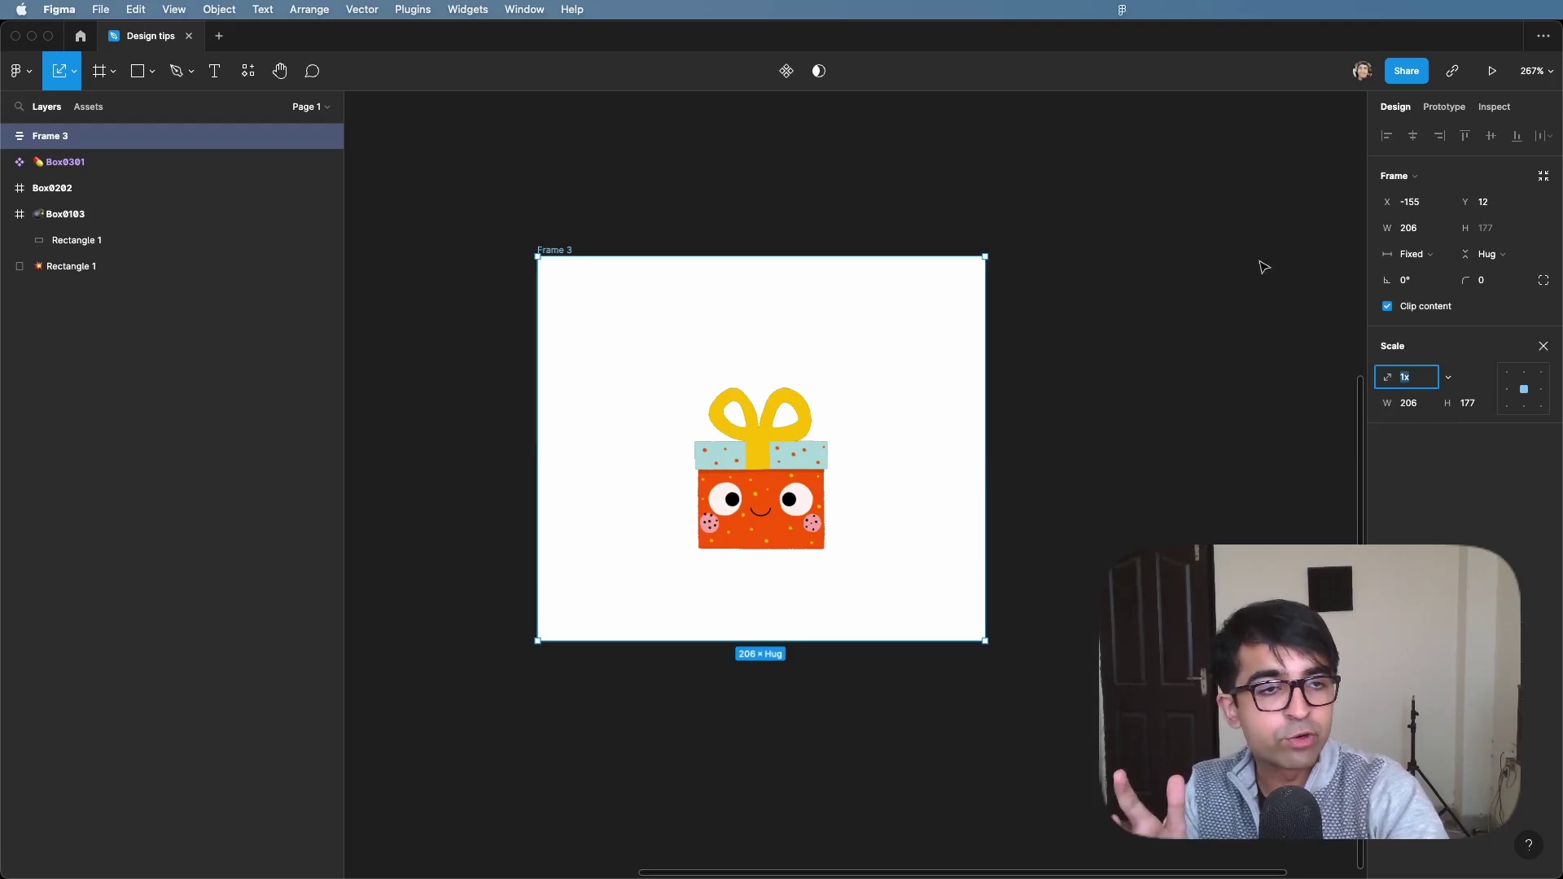
pyautogui.click(1448, 376)
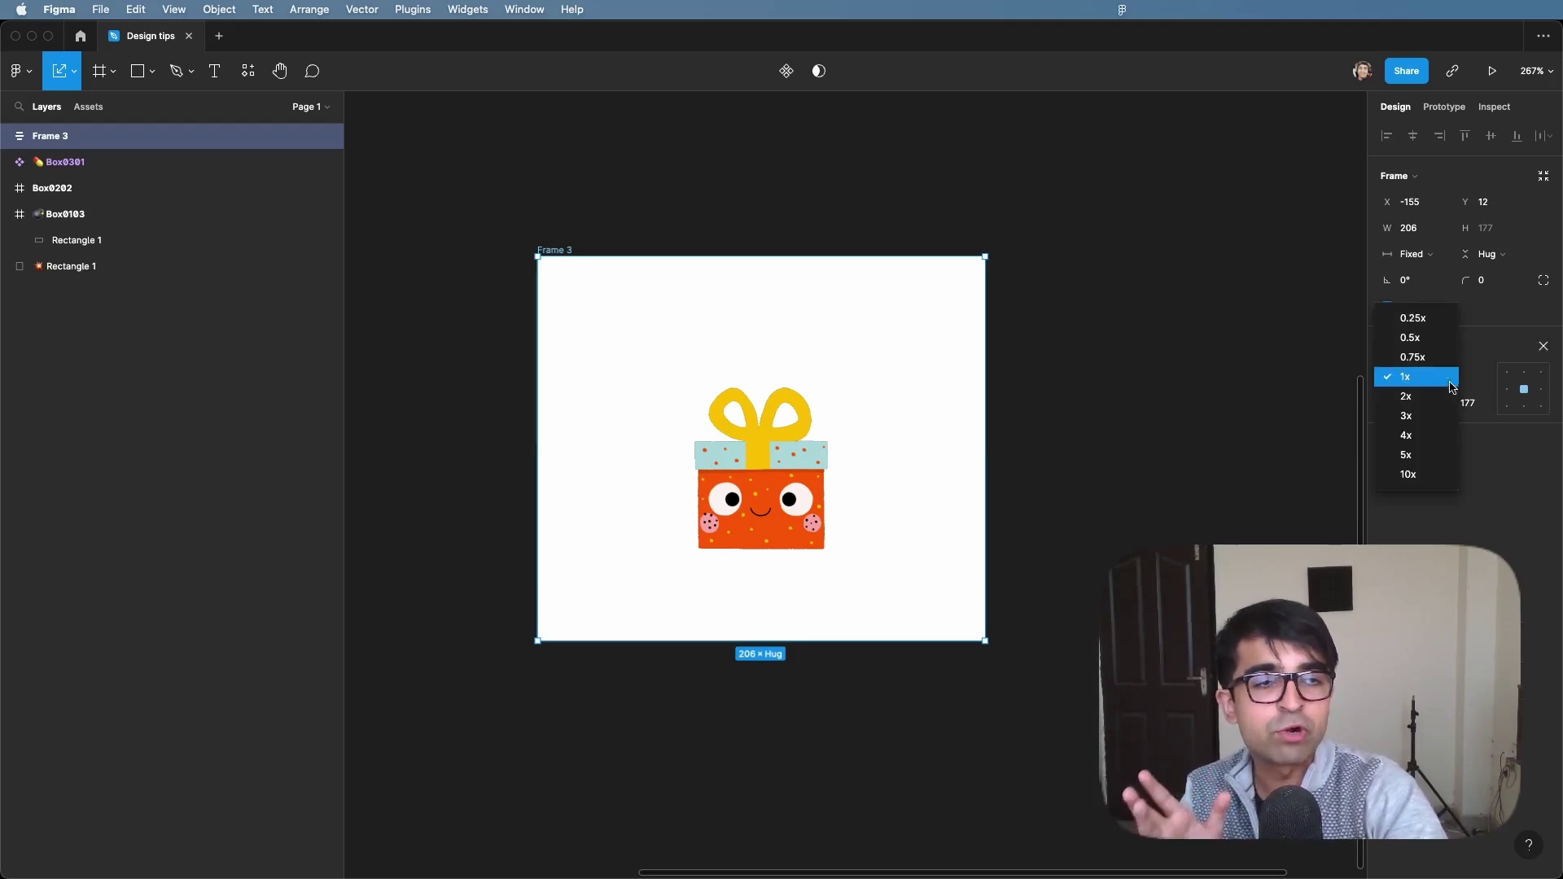
pyautogui.click(1414, 405)
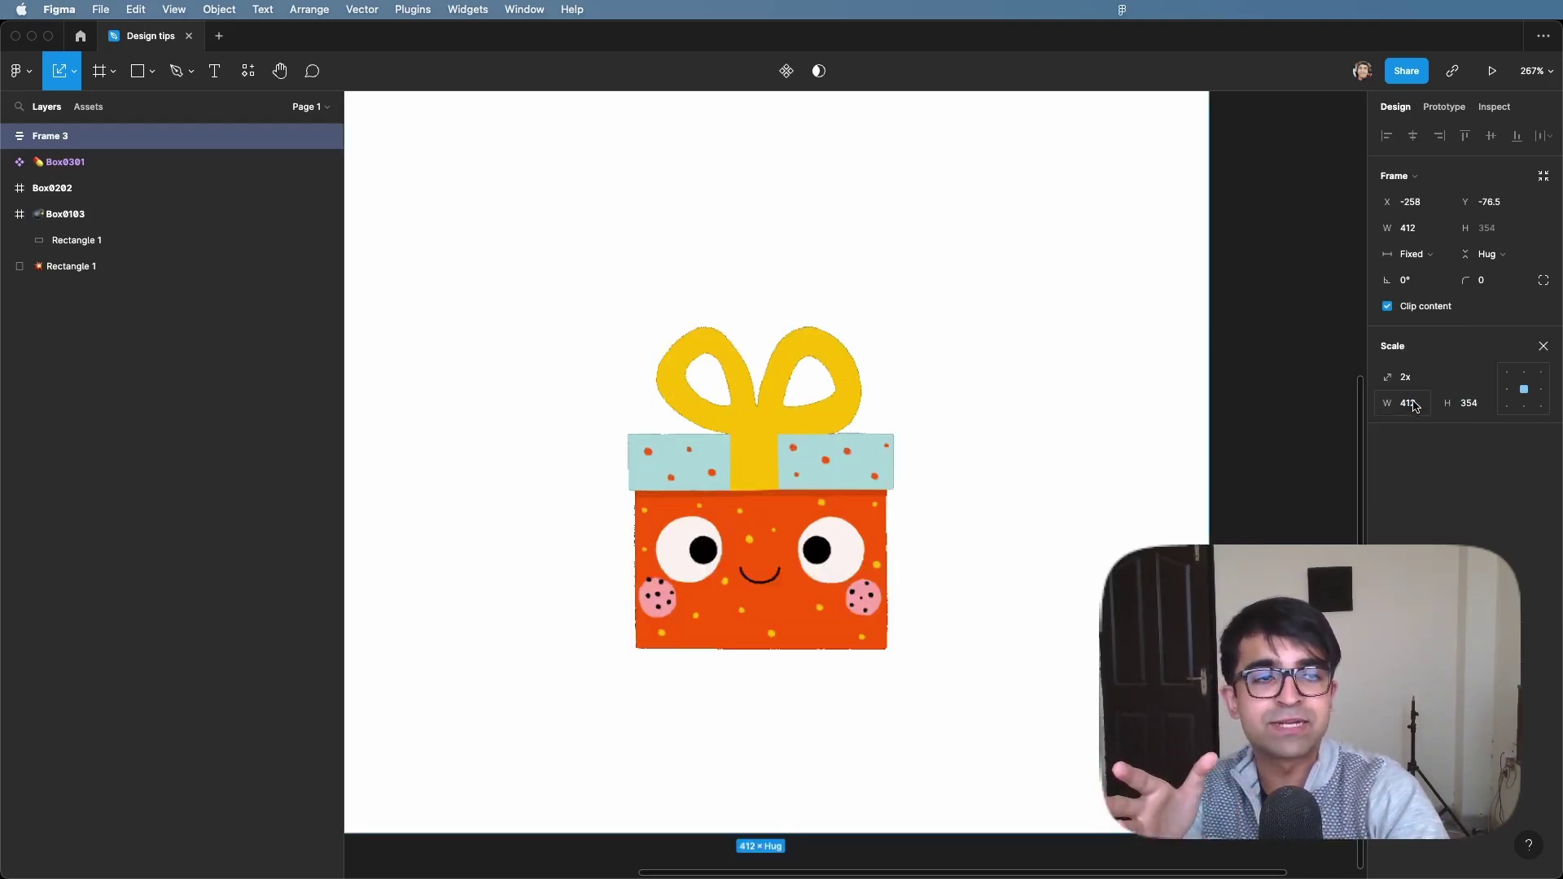
pyautogui.click(1448, 377)
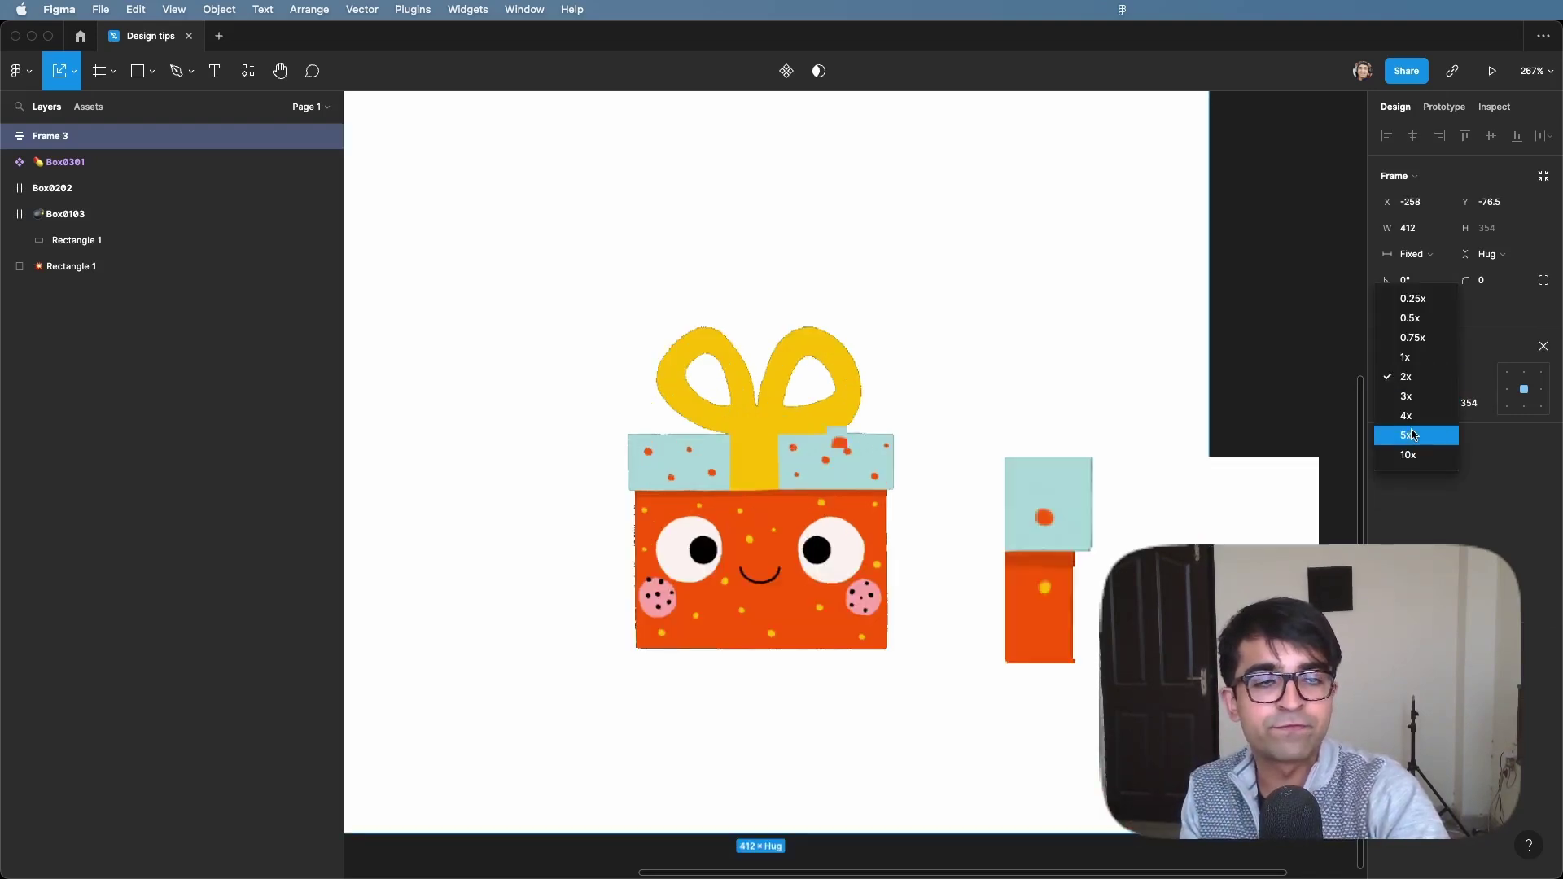
pyautogui.click(1414, 433)
# Switch the scale anchor to top-left, then back to centre
pyautogui.scroll(-10, 938, 592)
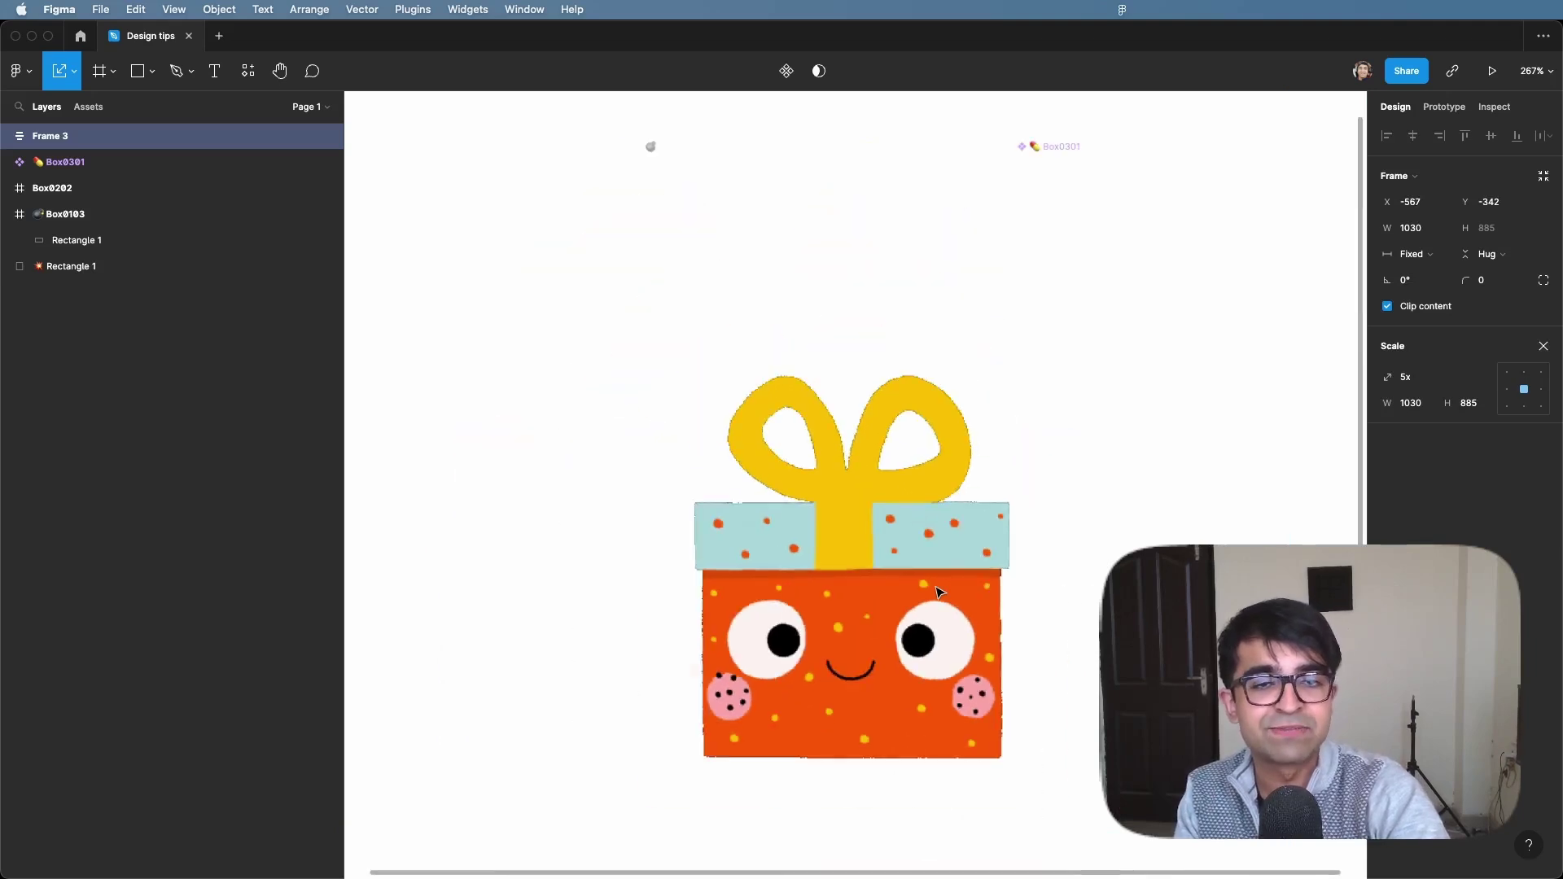
pyautogui.click(1507, 372)
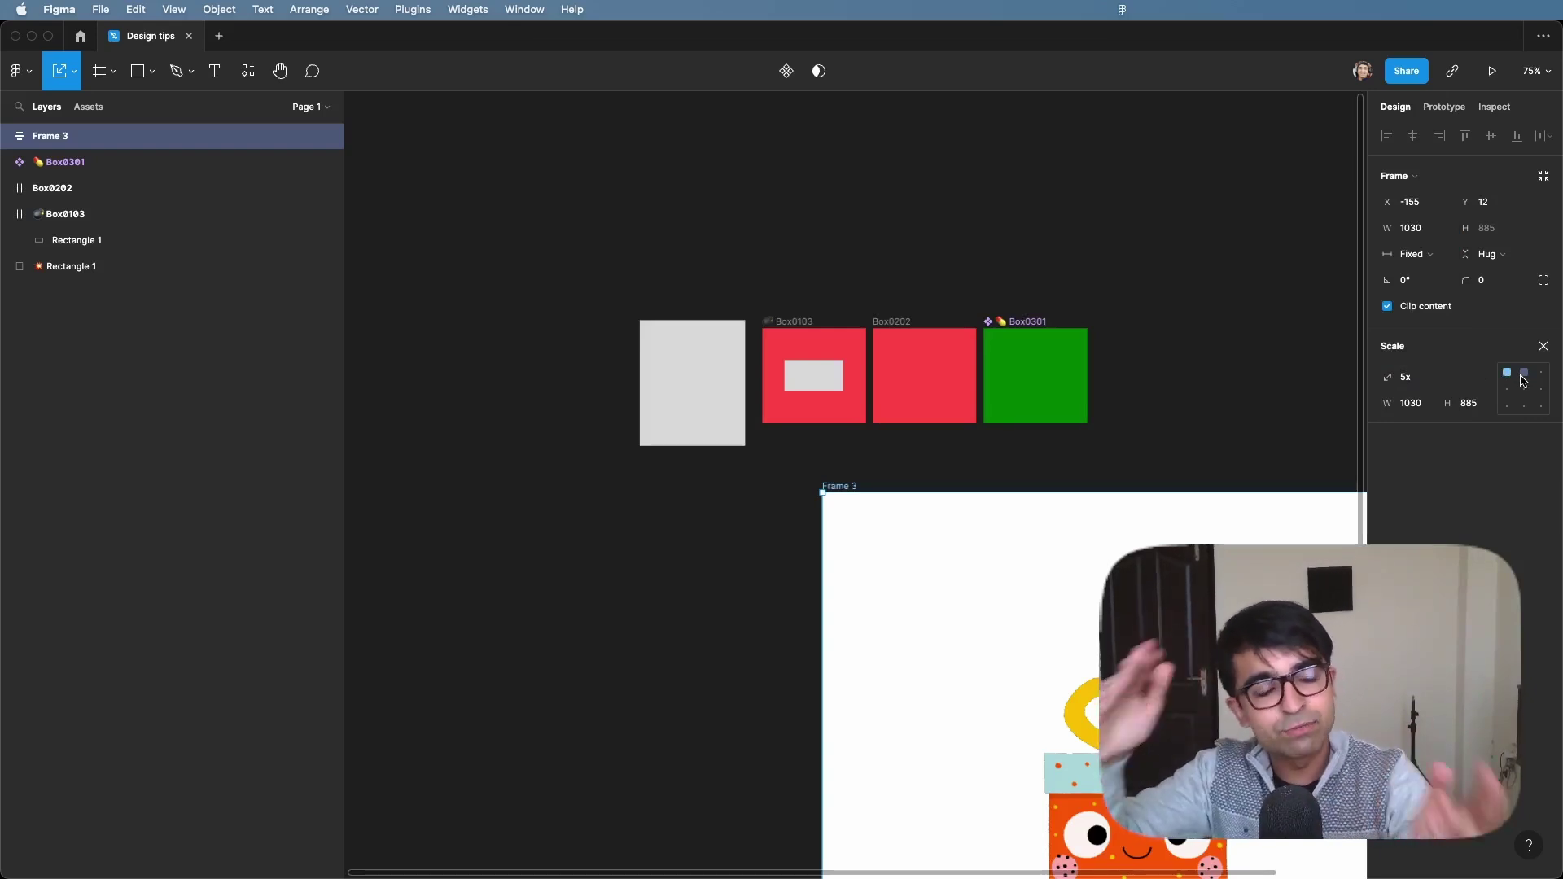
pyautogui.click(1528, 392)
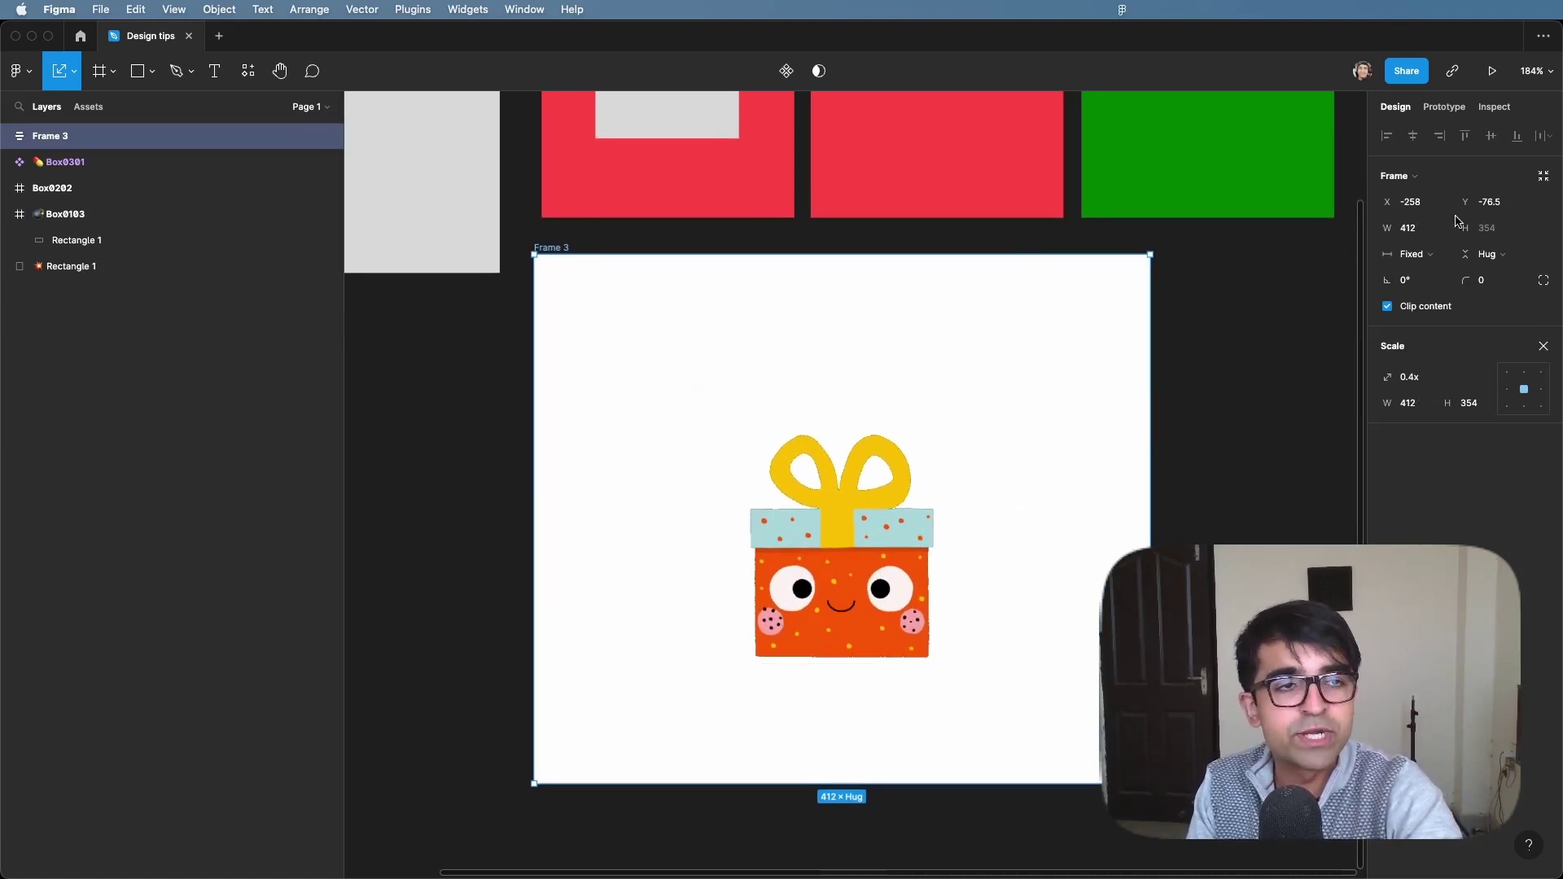
# Enter 412*2 in Frame 3's W field to get 824, then undo it
pyautogui.click(1431, 235)
pyautogui.doubleClick(1431, 237)
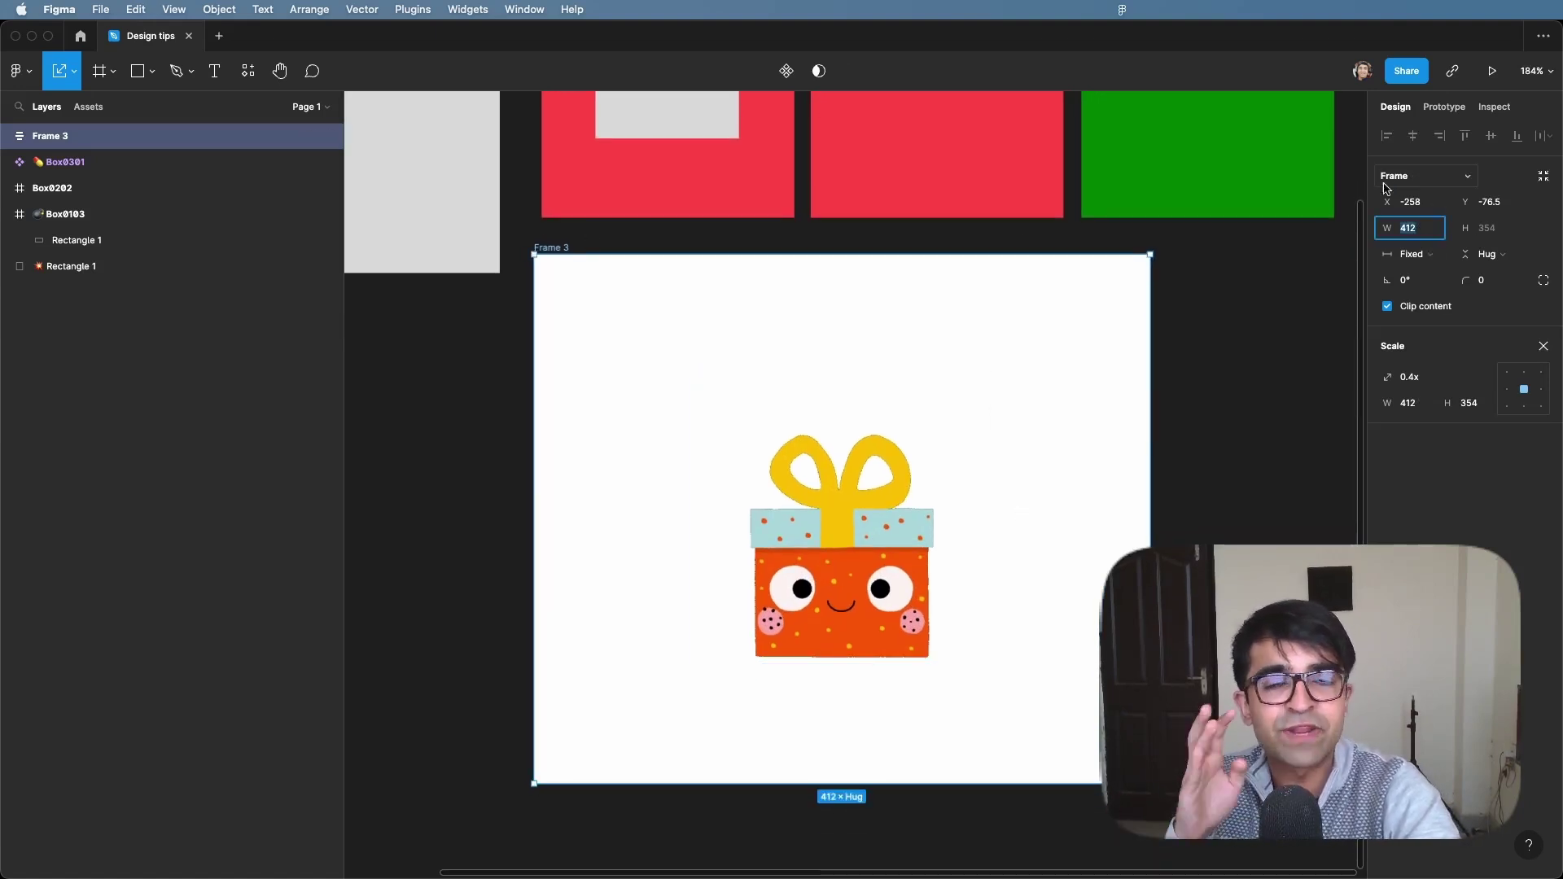
pyautogui.click(1431, 236)
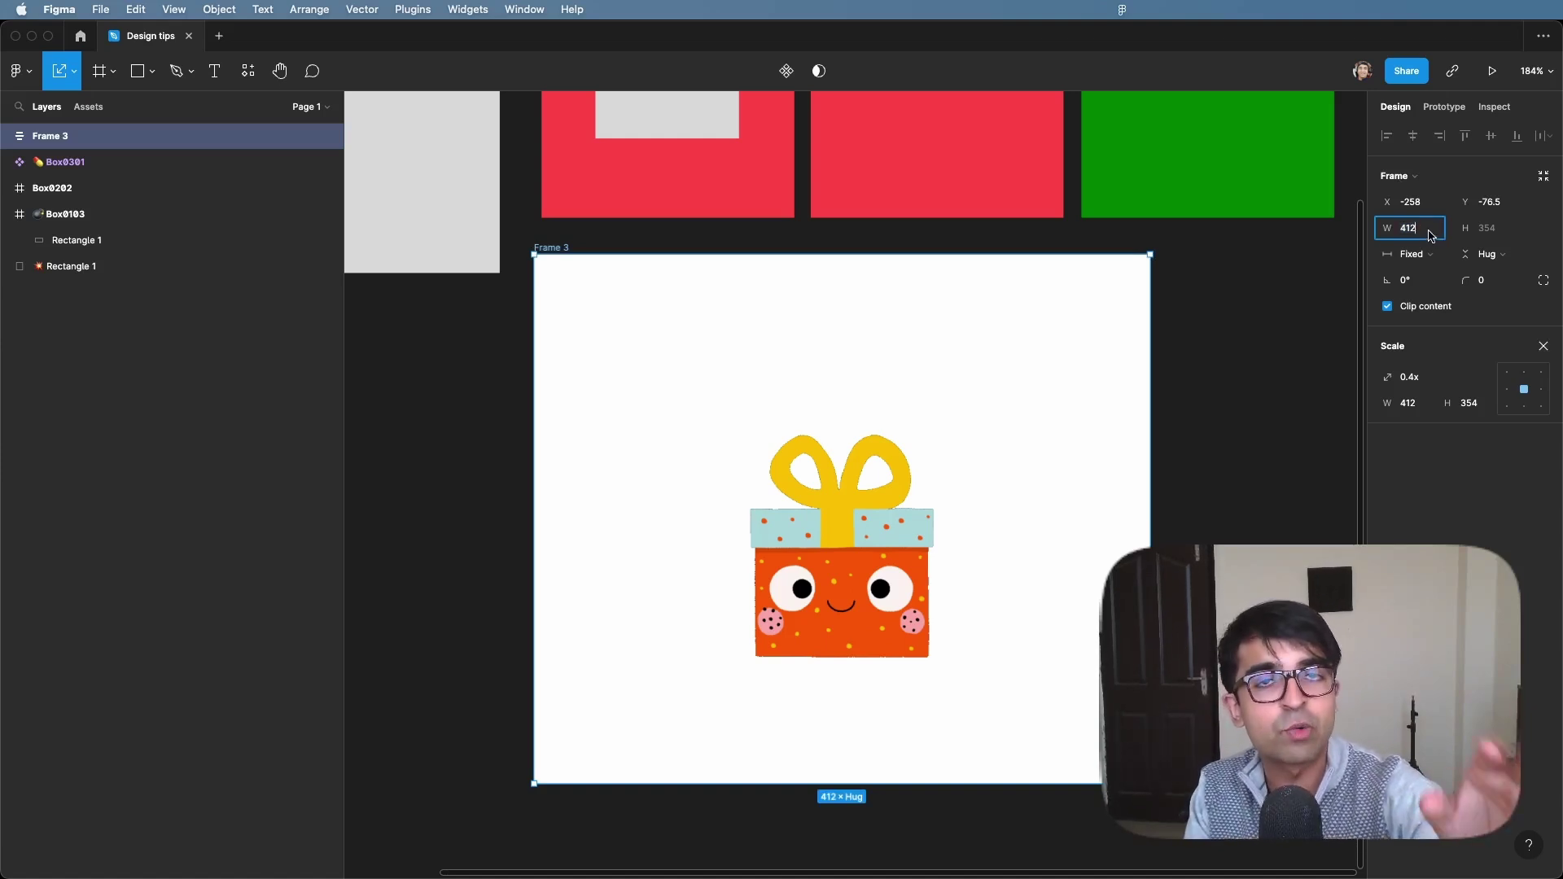
pyautogui.write('*')
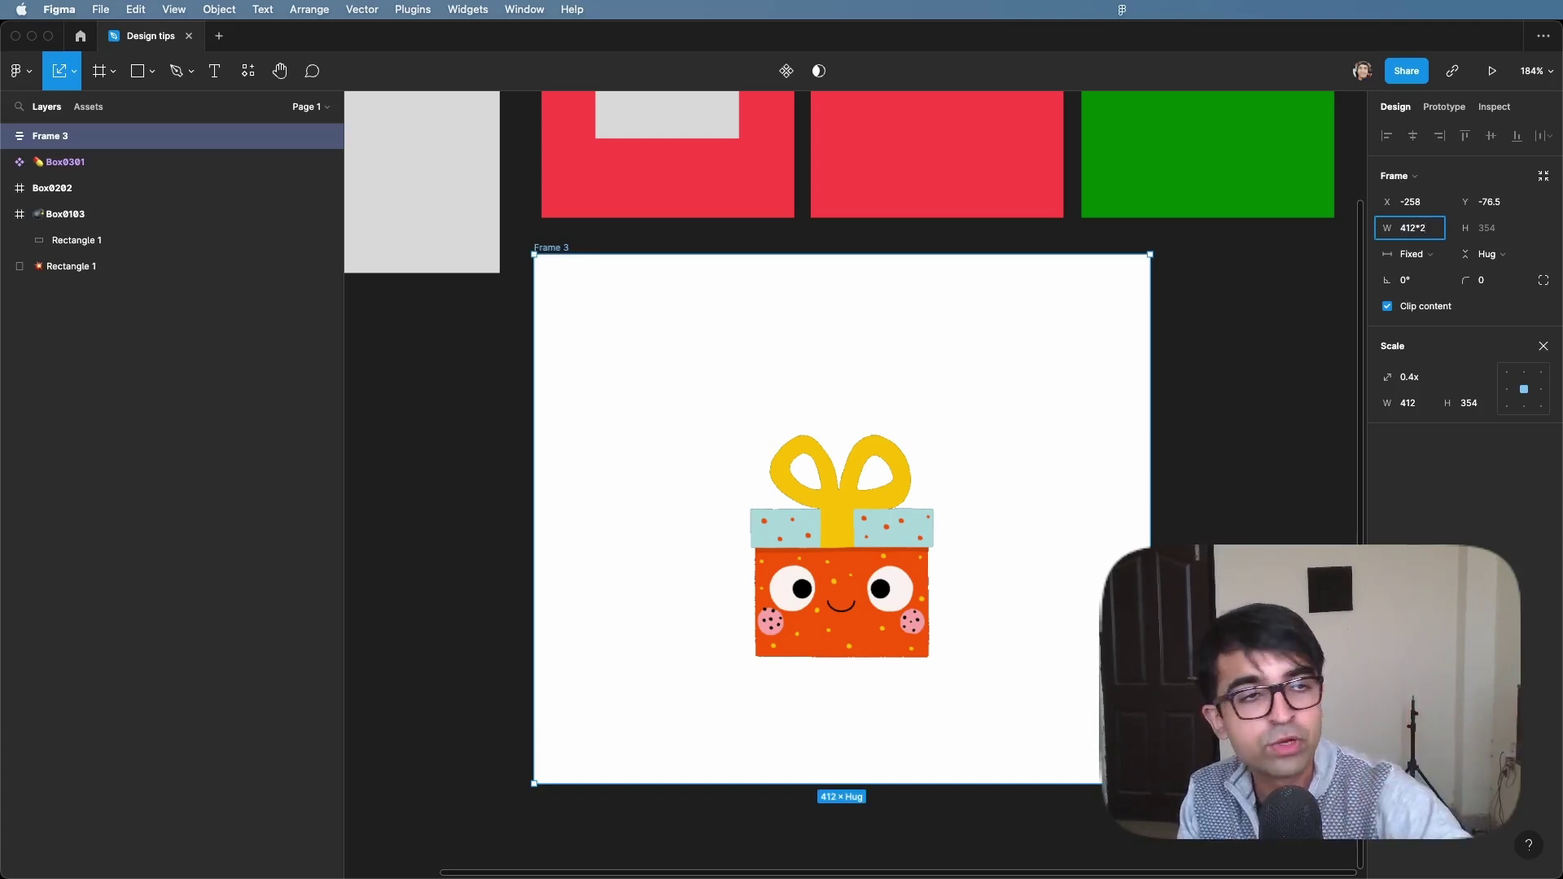
pyautogui.press('Return')
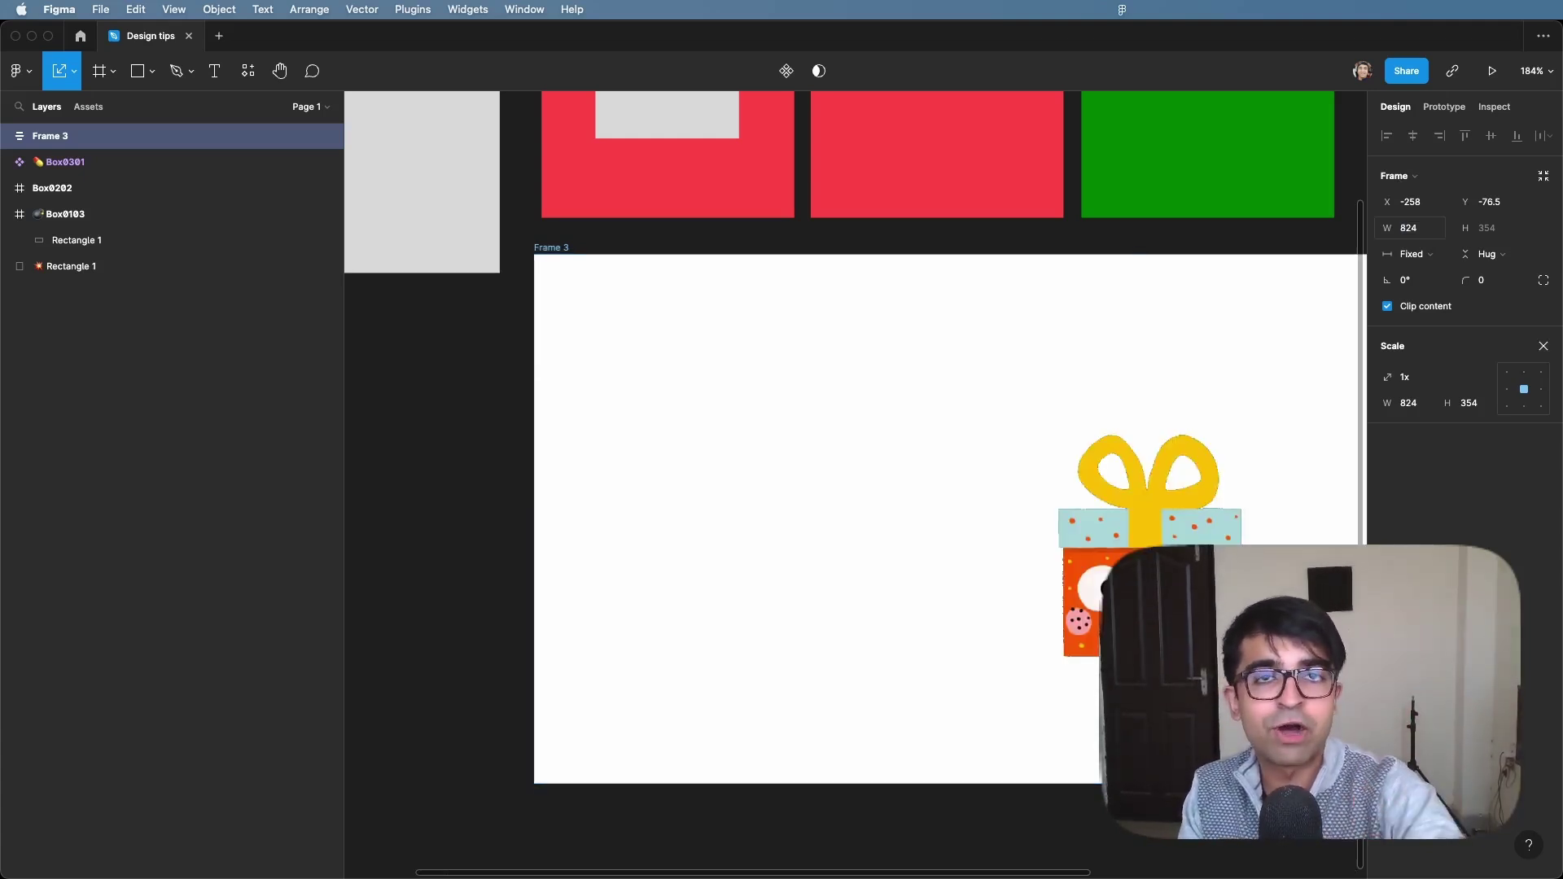
pyautogui.hotkey('ctrl', 'z')
# Enter 412/2 in the W field to halve Frame 3's width to 206
pyautogui.click(1433, 235)
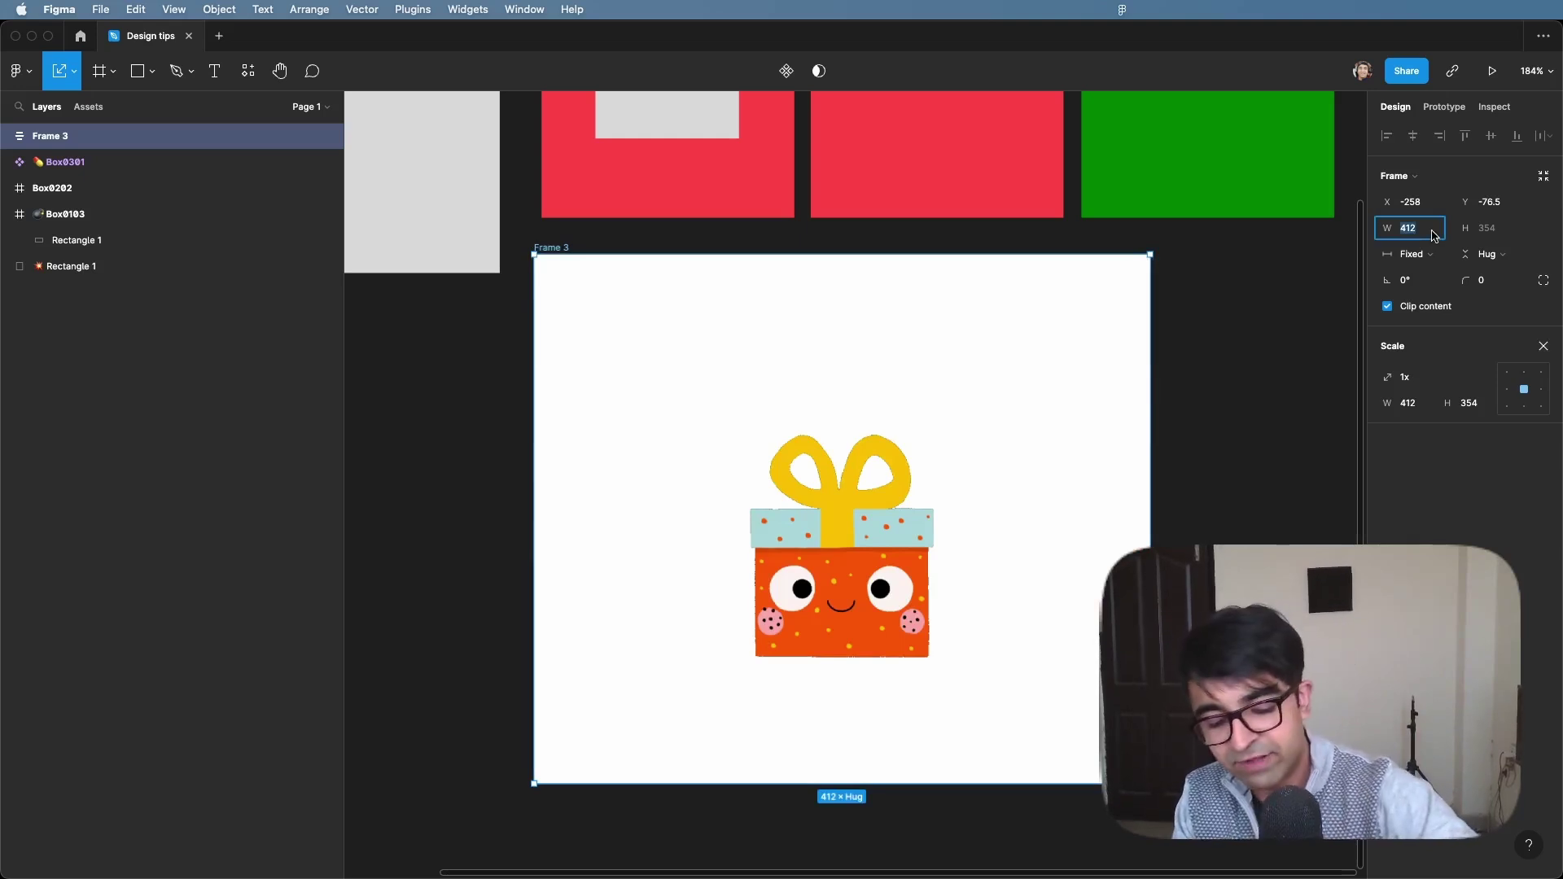
pyautogui.press('Right')
pyautogui.press('Return')
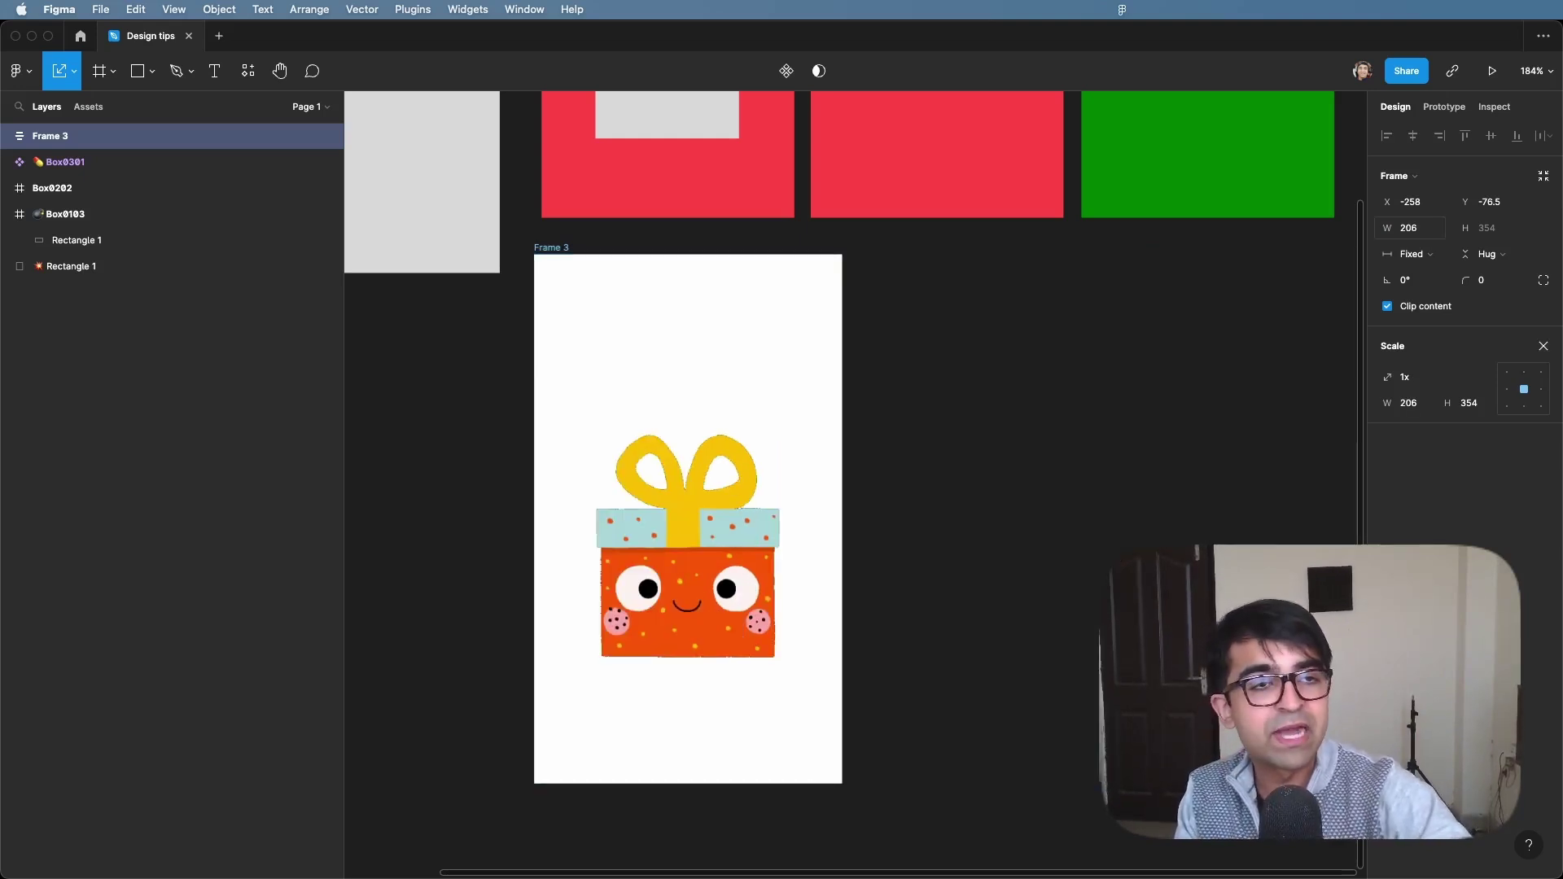